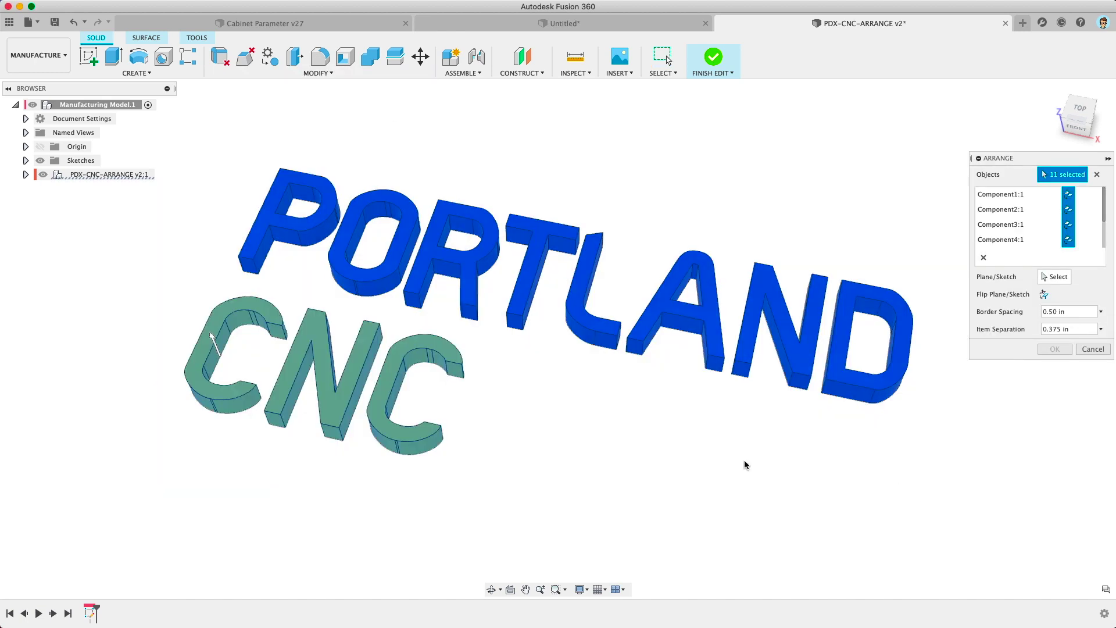
Step: Arrange the eleven letters flat, using the plate sketch as the arrangement plane
{"action": "left_click", "coordinate": [1054, 277]}
{"action": "left_click", "coordinate": [576, 242]}
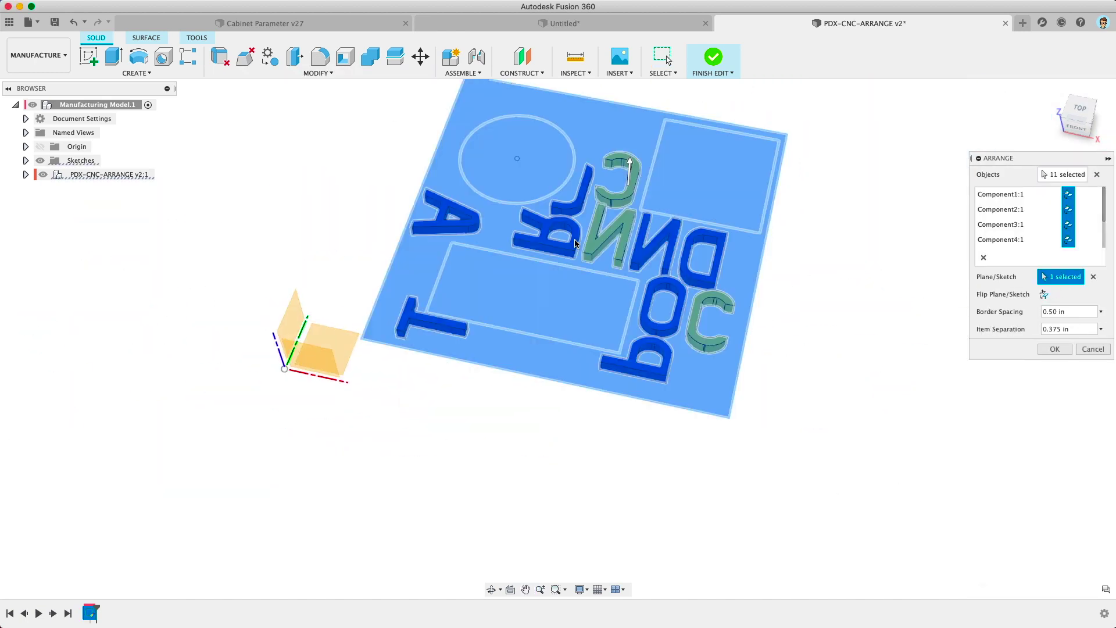
{"action": "middle_click_drag", "start_coordinate": [575, 244], "coordinate": [491, 259], "text": "shift"}
{"action": "left_click", "coordinate": [1055, 349]}
Step: Move the circle cutout lower and extend the tall rectangle cutout downward
{"action": "scroll", "coordinate": [595, 277], "scroll_direction": "up", "scroll_amount": 3}
{"action": "middle_click_drag", "start_coordinate": [595, 277], "coordinate": [527, 300], "text": "shift"}
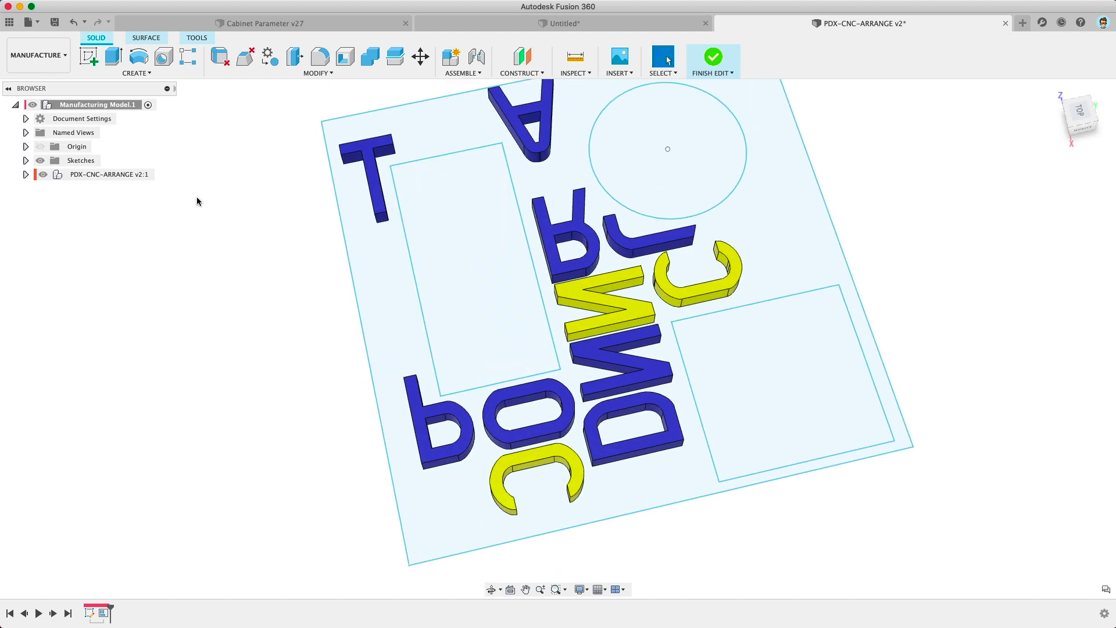
{"action": "left_click_drag", "start_coordinate": [667, 150], "coordinate": [689, 213]}
{"action": "left_click_drag", "start_coordinate": [528, 376], "coordinate": [545, 450]}
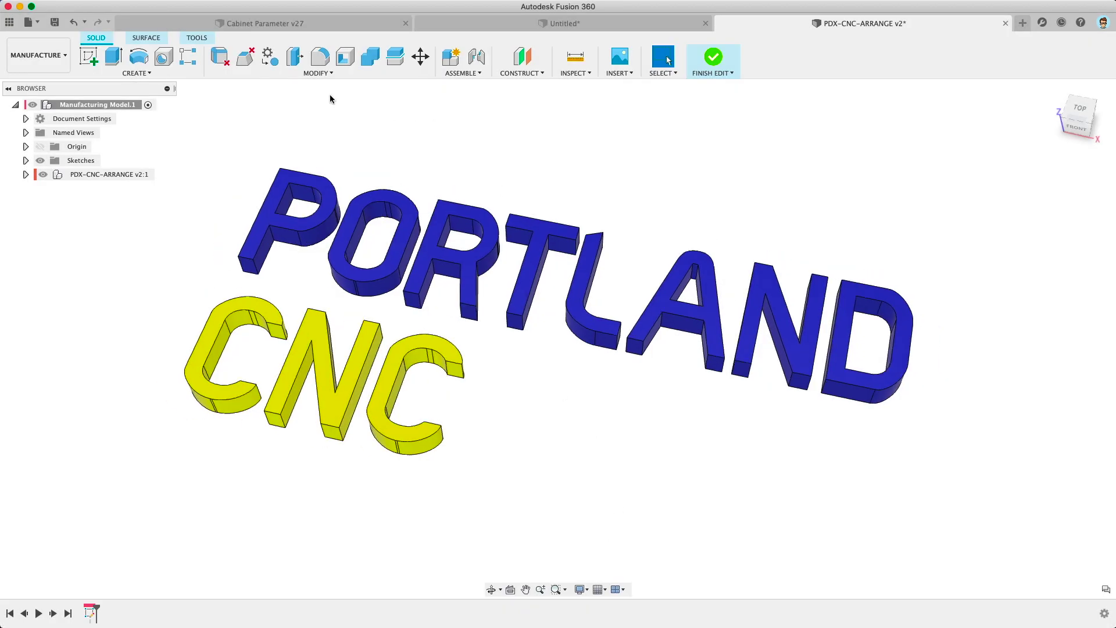
Step: Run Modify > Arrange on all eleven letters with the plate sketch as the plane
{"action": "left_click", "coordinate": [318, 73]}
{"action": "left_click", "coordinate": [226, 299]}
{"action": "left_click_drag", "start_coordinate": [165, 138], "coordinate": [928, 502]}
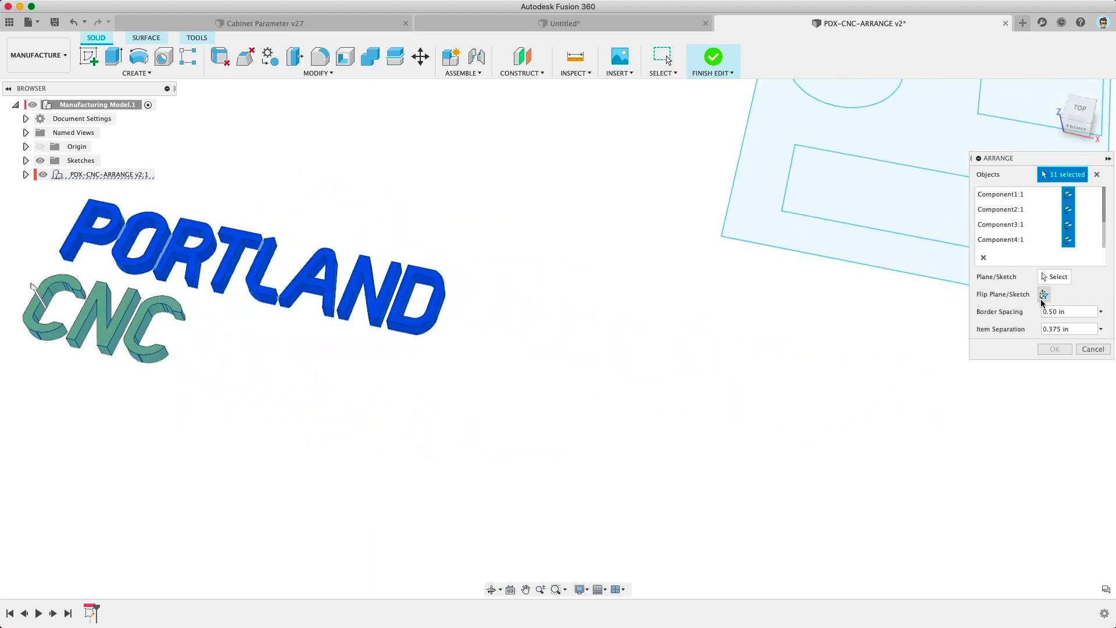
{"action": "left_click", "coordinate": [1054, 277]}
{"action": "middle_click_drag", "start_coordinate": [748, 304], "coordinate": [344, 424]}
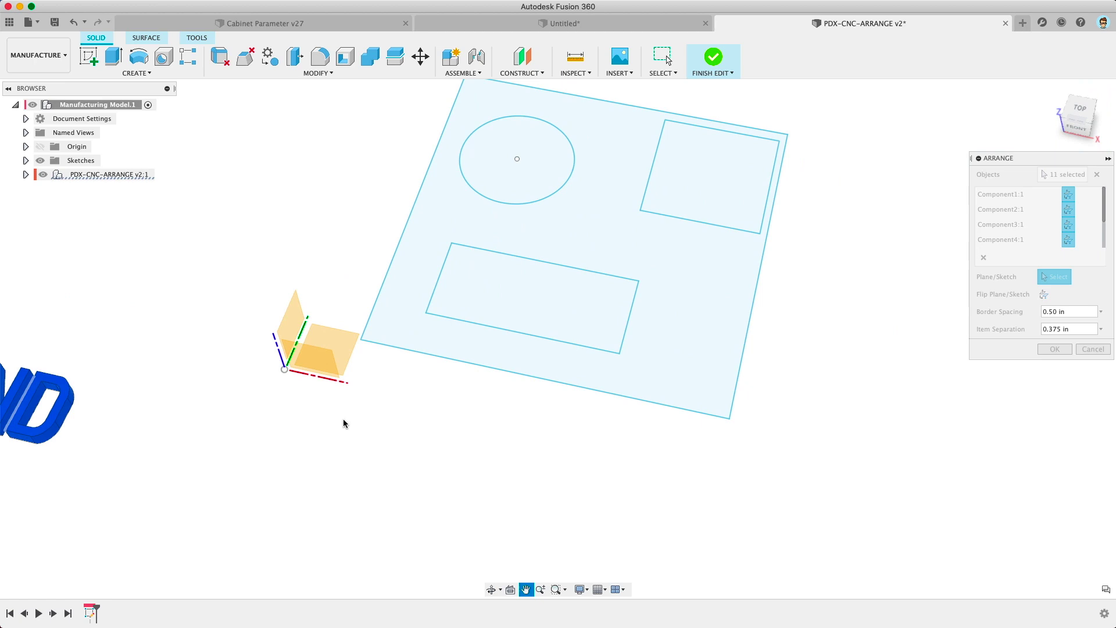
{"action": "left_click", "coordinate": [576, 243]}
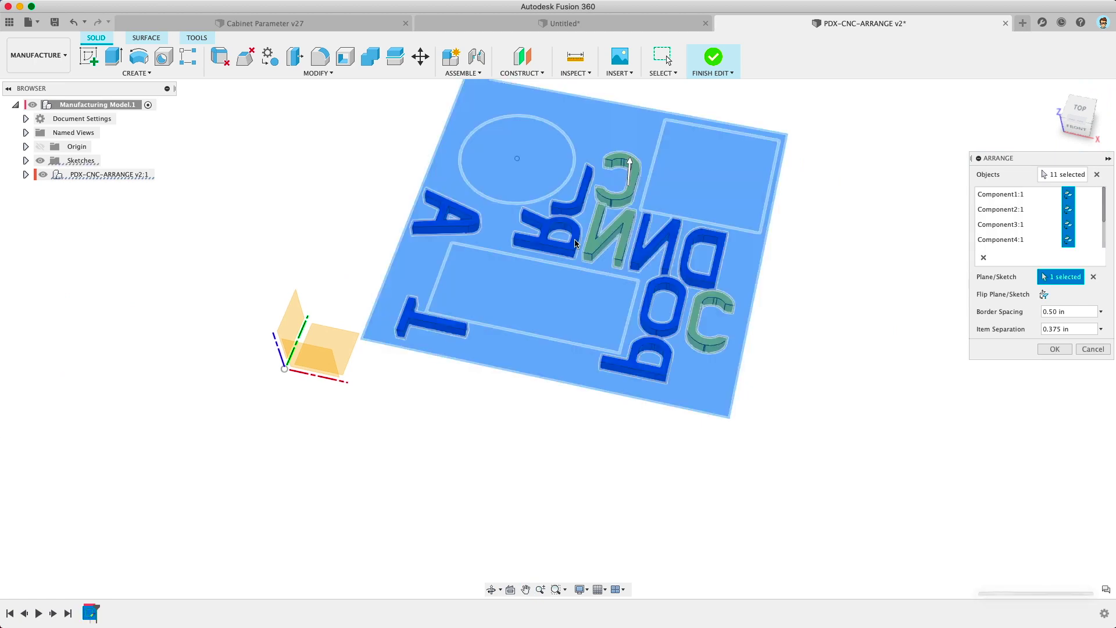
{"action": "middle_click_drag", "start_coordinate": [902, 380], "coordinate": [891, 415]}
{"action": "middle_click_drag", "start_coordinate": [843, 360], "coordinate": [750, 335], "text": "shift"}
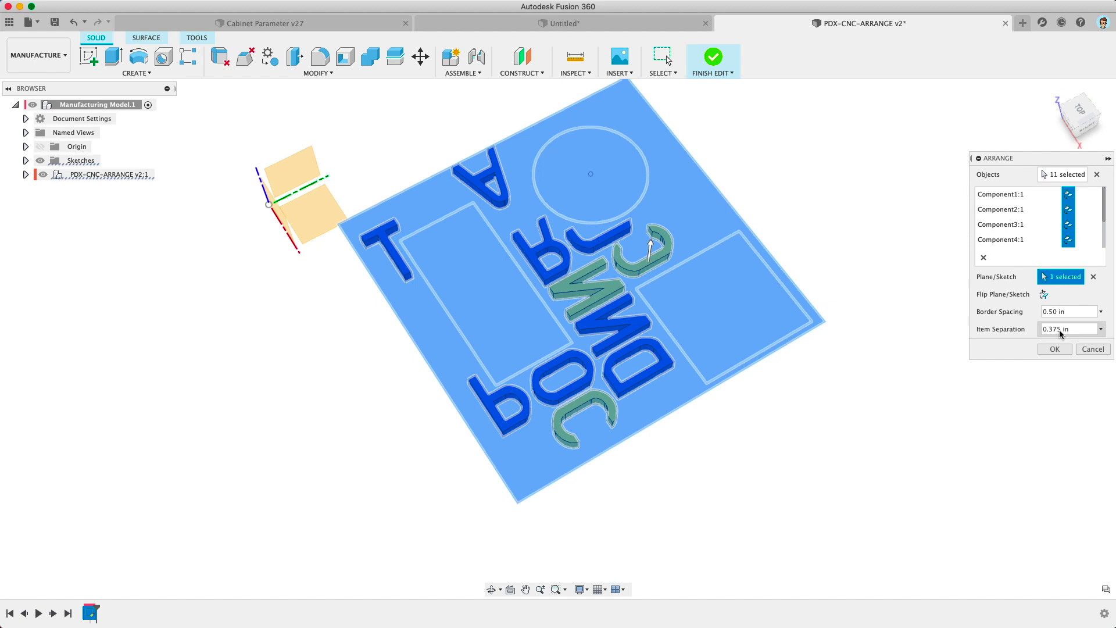
{"action": "left_click", "coordinate": [1052, 349]}
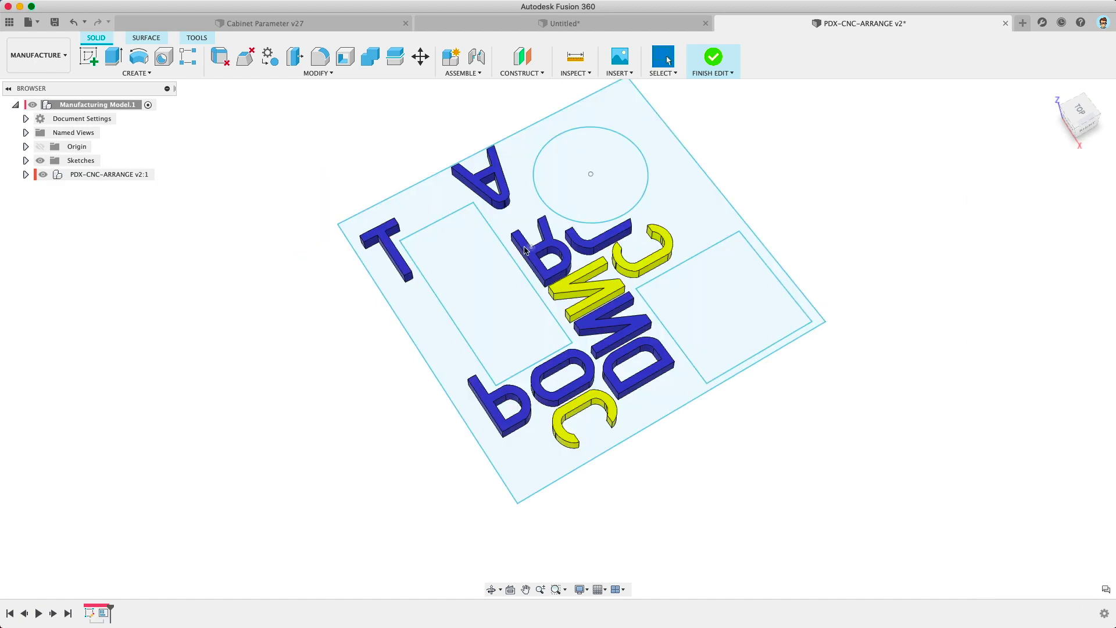
Step: Look down on the plate and reposition the circle cutout's centre
{"action": "scroll", "coordinate": [527, 249], "scroll_direction": "up", "scroll_amount": 3}
{"action": "mouse_move", "coordinate": [554, 293]}
{"action": "middle_mouse_down", "text": "shift"}
{"action": "mouse_move", "coordinate": [534, 318]}
{"action": "mouse_move", "coordinate": [532, 296]}
{"action": "middle_mouse_up", "text": "shift"}
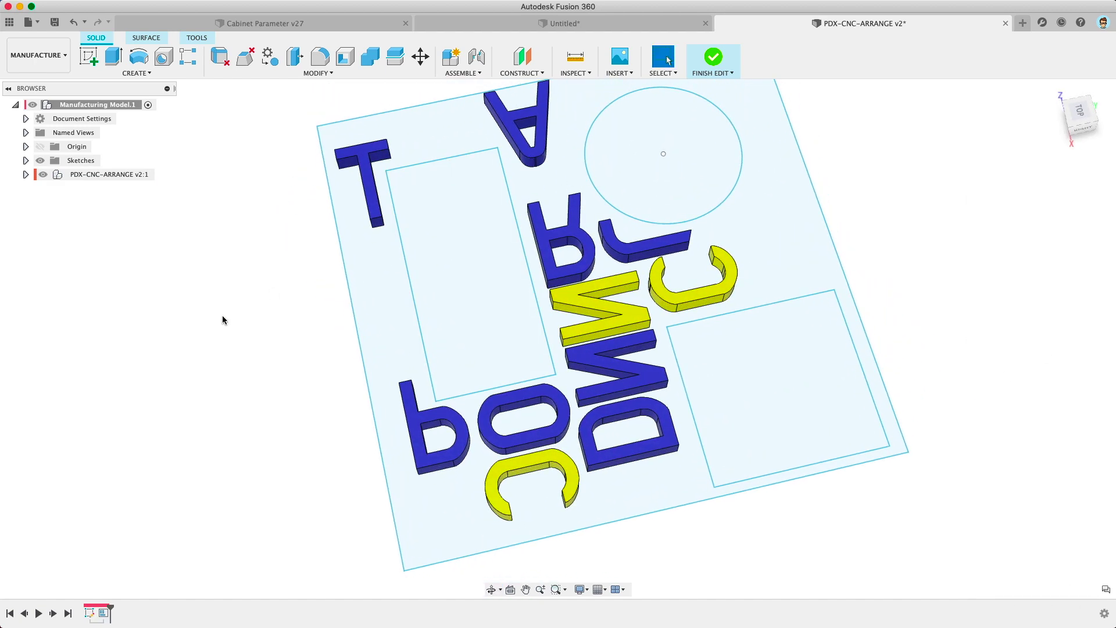
{"action": "middle_click_drag", "start_coordinate": [223, 317], "coordinate": [227, 312]}
{"action": "left_click_drag", "start_coordinate": [667, 148], "coordinate": [692, 214]}
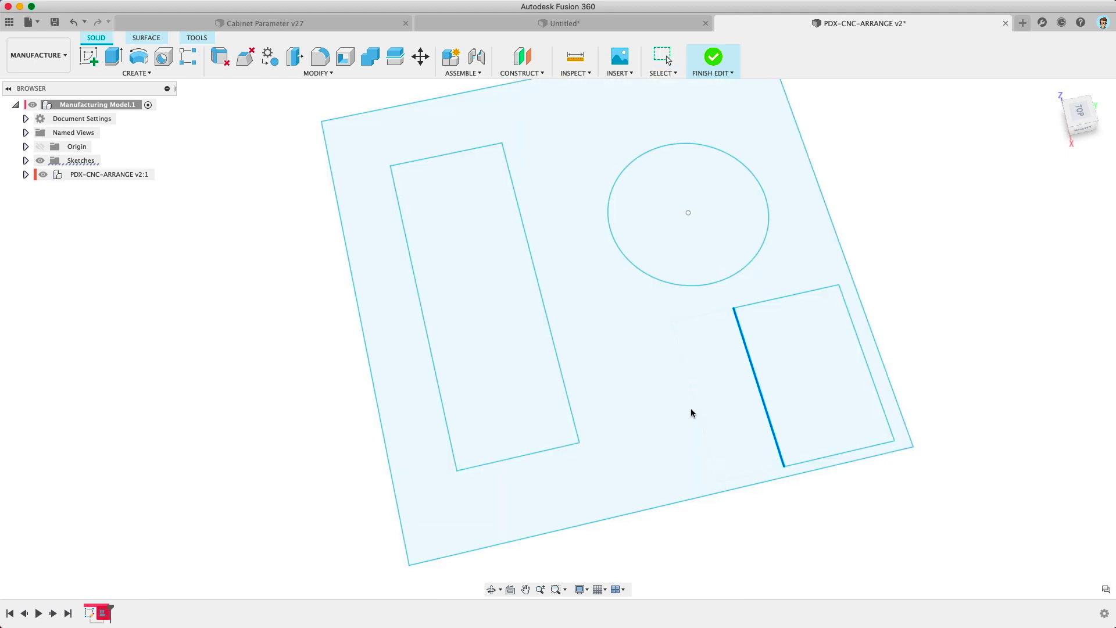
{"action": "mouse_move", "coordinate": [688, 212]}
{"action": "left_mouse_down"}
{"action": "mouse_move", "coordinate": [720, 191]}
{"action": "mouse_move", "coordinate": [685, 250]}
{"action": "mouse_move", "coordinate": [610, 242]}
{"action": "left_mouse_up"}
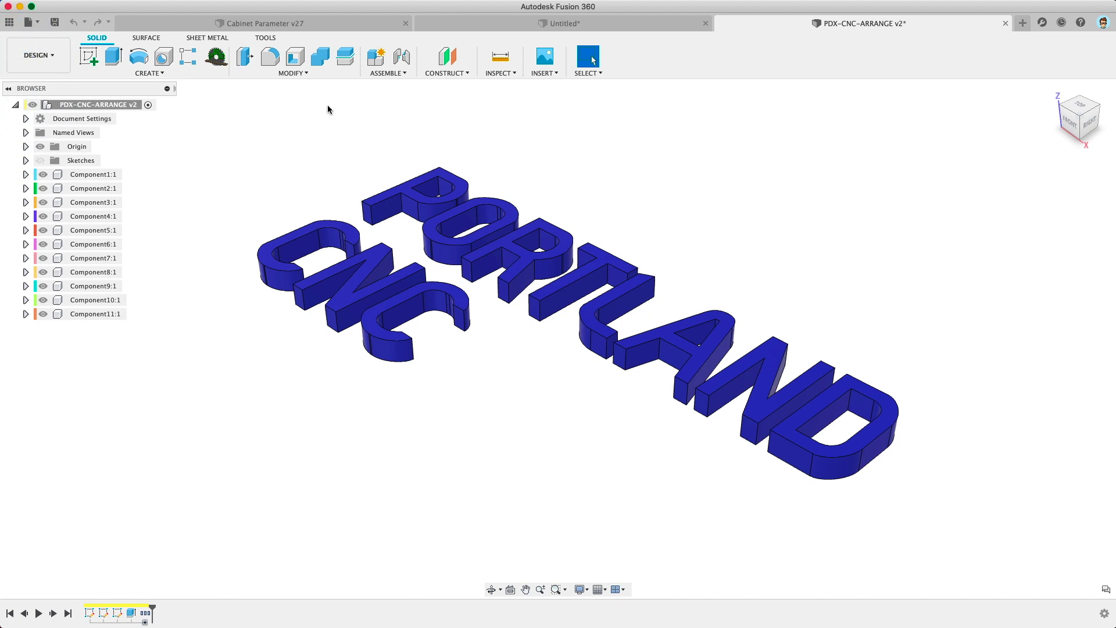
Step: Switch to the Simulation workspace and enter Simplify mode
{"action": "left_click", "coordinate": [39, 55]}
{"action": "left_click", "coordinate": [49, 161]}
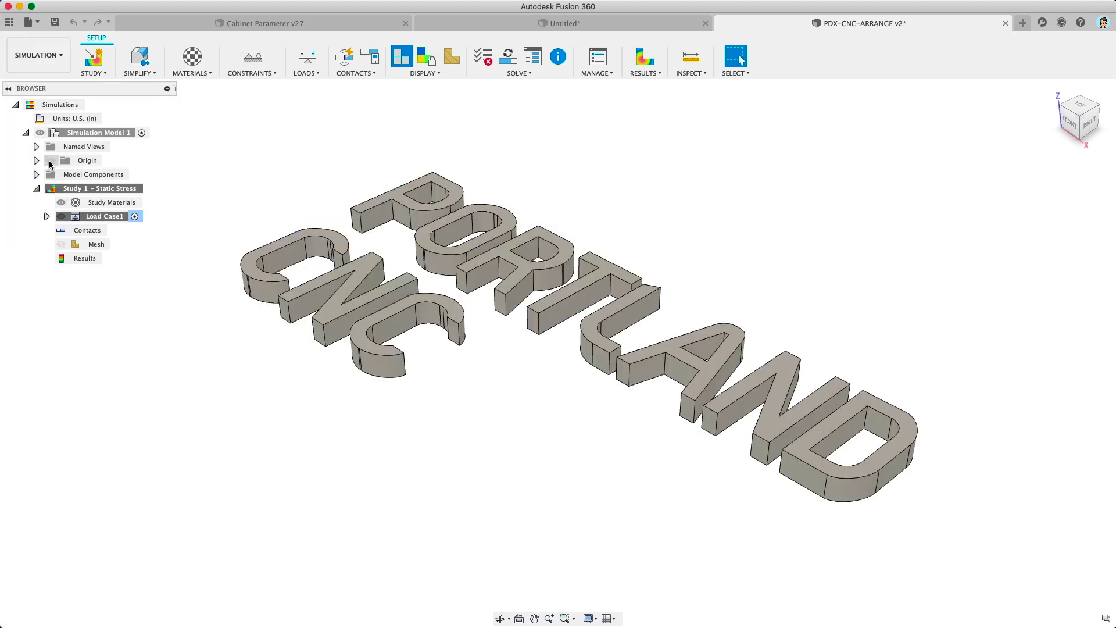
{"action": "left_click", "coordinate": [139, 72]}
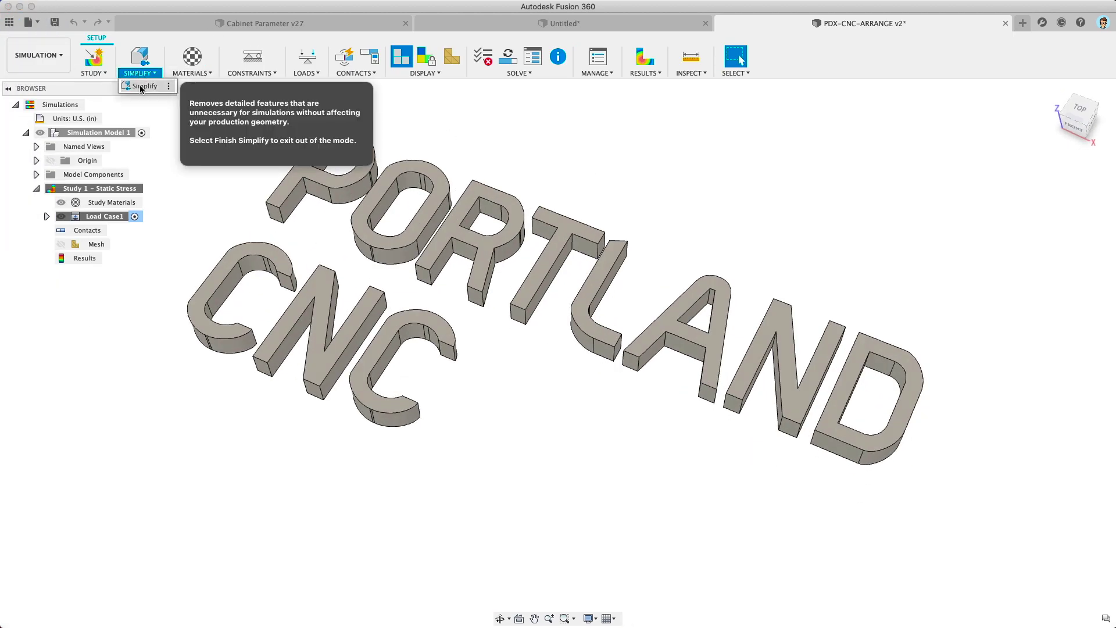
{"action": "left_click", "coordinate": [140, 87]}
Step: Delete the inner hole face of the letter O, finish Simplify, and return to Design
{"action": "left_click", "coordinate": [170, 57]}
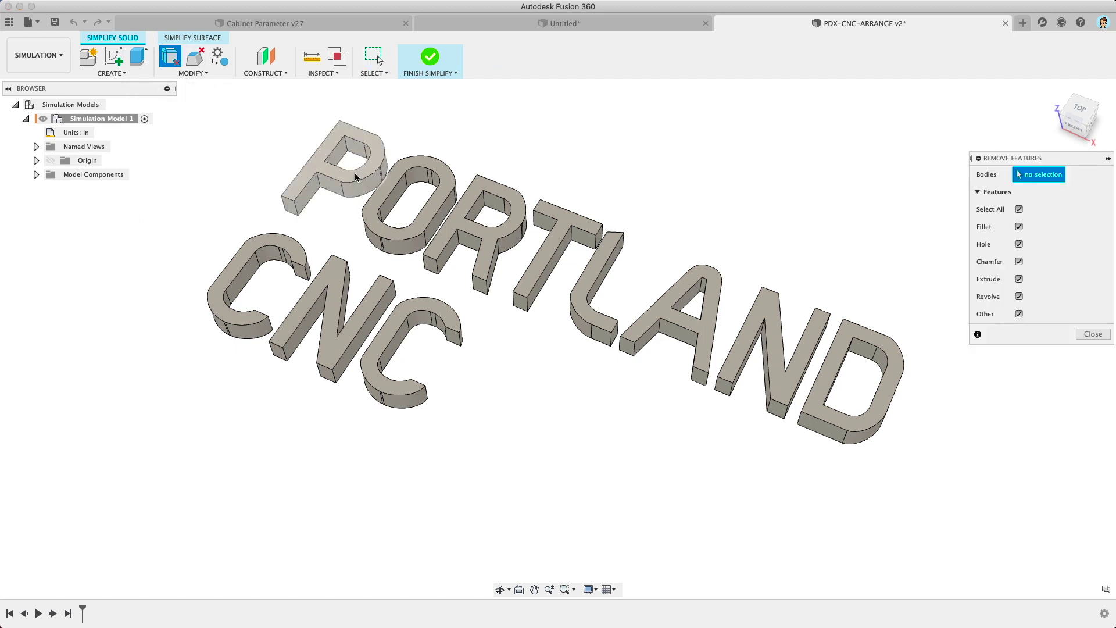
{"action": "left_click", "coordinate": [405, 199]}
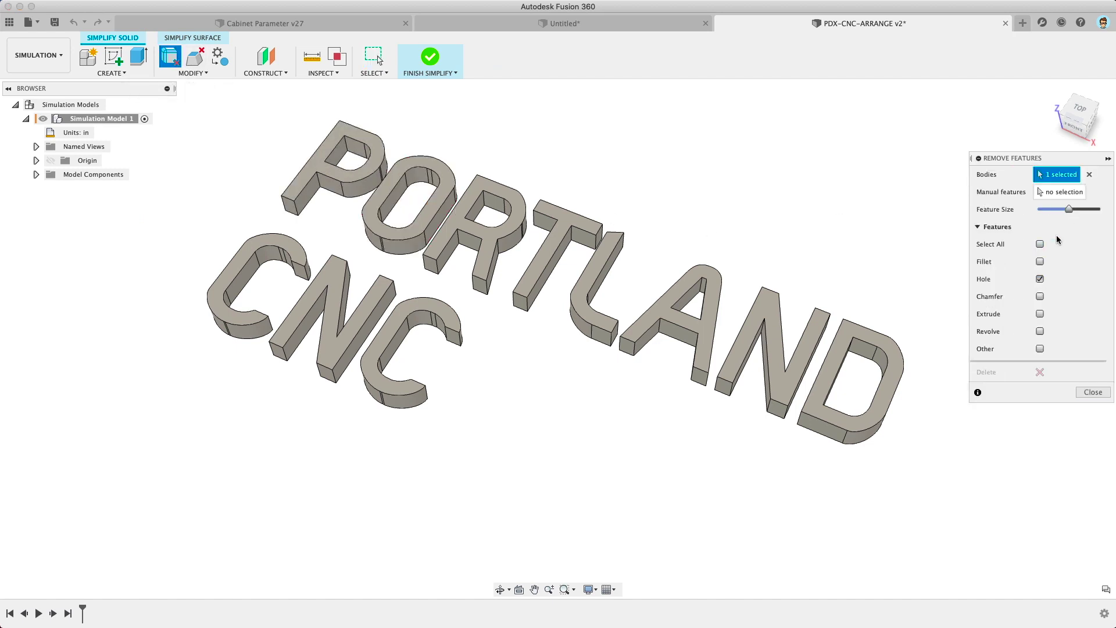
{"action": "left_click", "coordinate": [1060, 192]}
{"action": "left_click", "coordinate": [414, 196]}
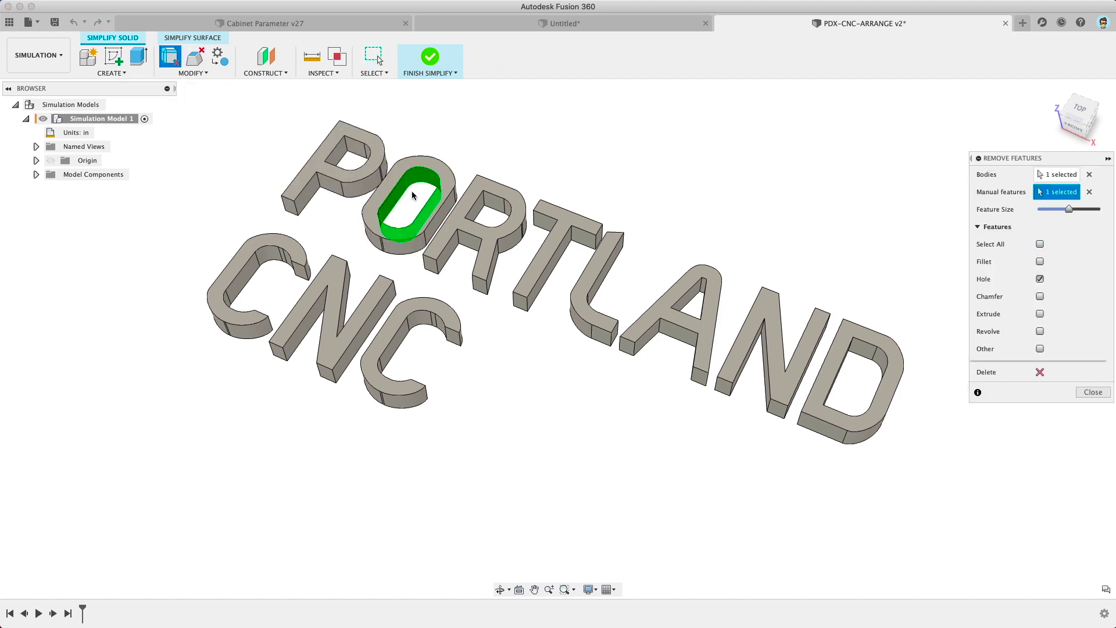
{"action": "left_click", "coordinate": [1039, 372]}
{"action": "left_click", "coordinate": [1093, 392]}
{"action": "left_click", "coordinate": [430, 56]}
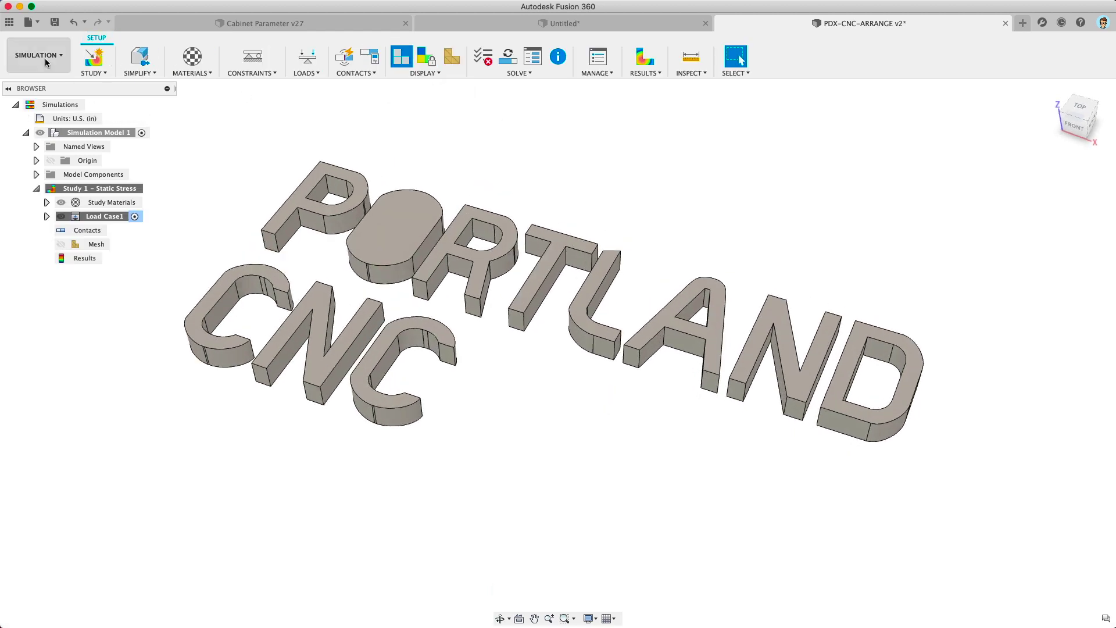
{"action": "left_click", "coordinate": [45, 63]}
{"action": "left_click", "coordinate": [38, 86]}
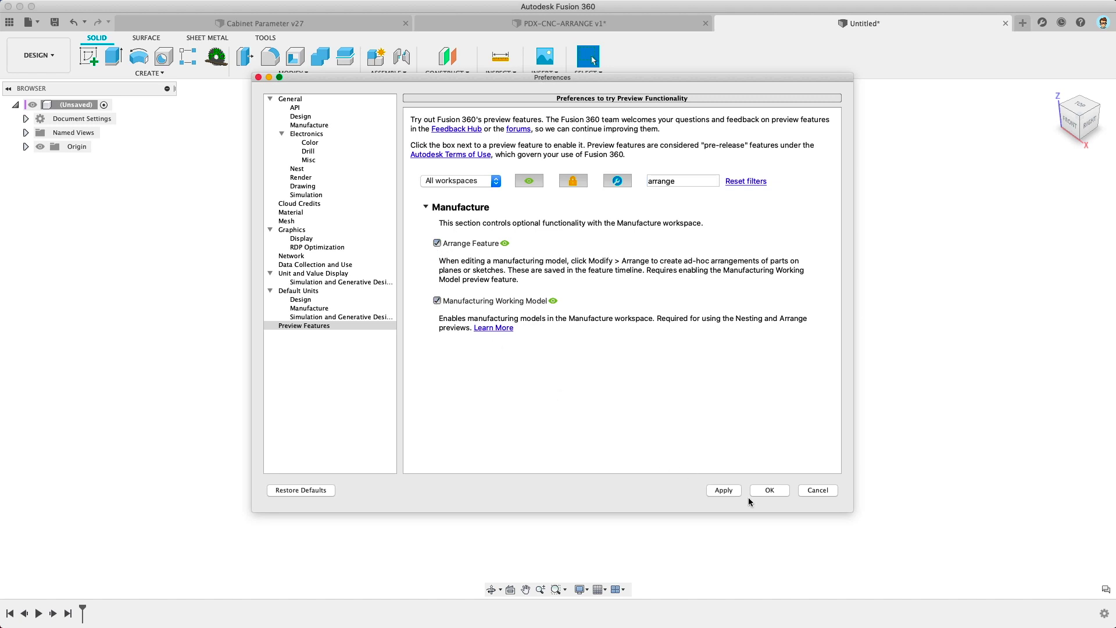
Step: Confirm Arrange Feature and Manufacturing Working Model stay ticked and close Preferences with OK
{"action": "left_click", "coordinate": [769, 491]}
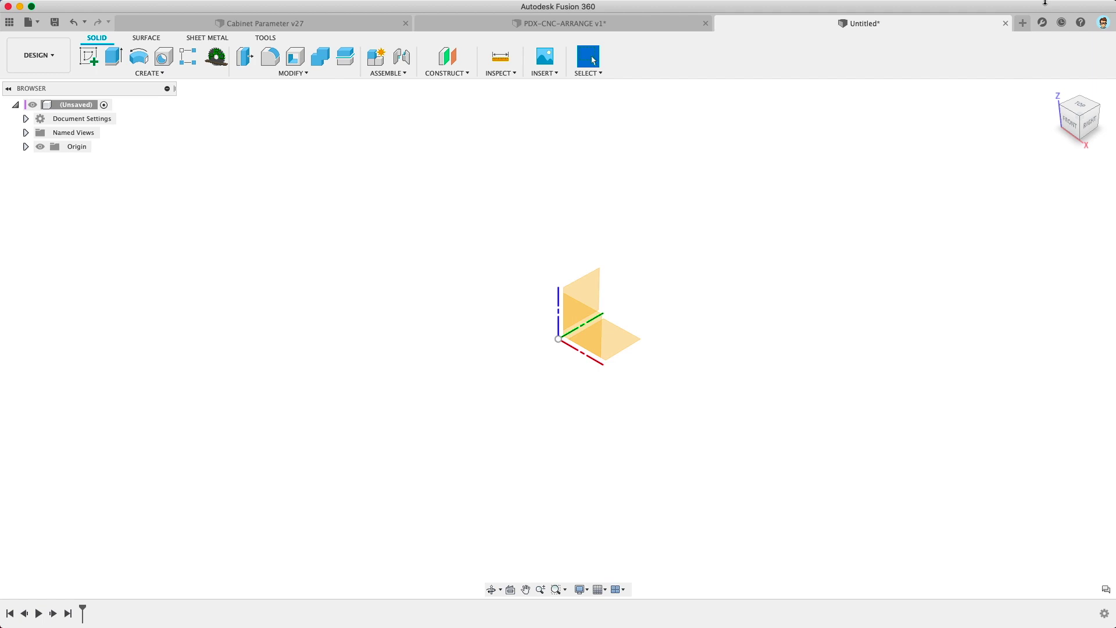
Step: In Preferences > Preview Features, search 'arrange', tick Arrange Feature and Manufacturing Working Model, and apply
{"action": "left_click", "coordinate": [1104, 23]}
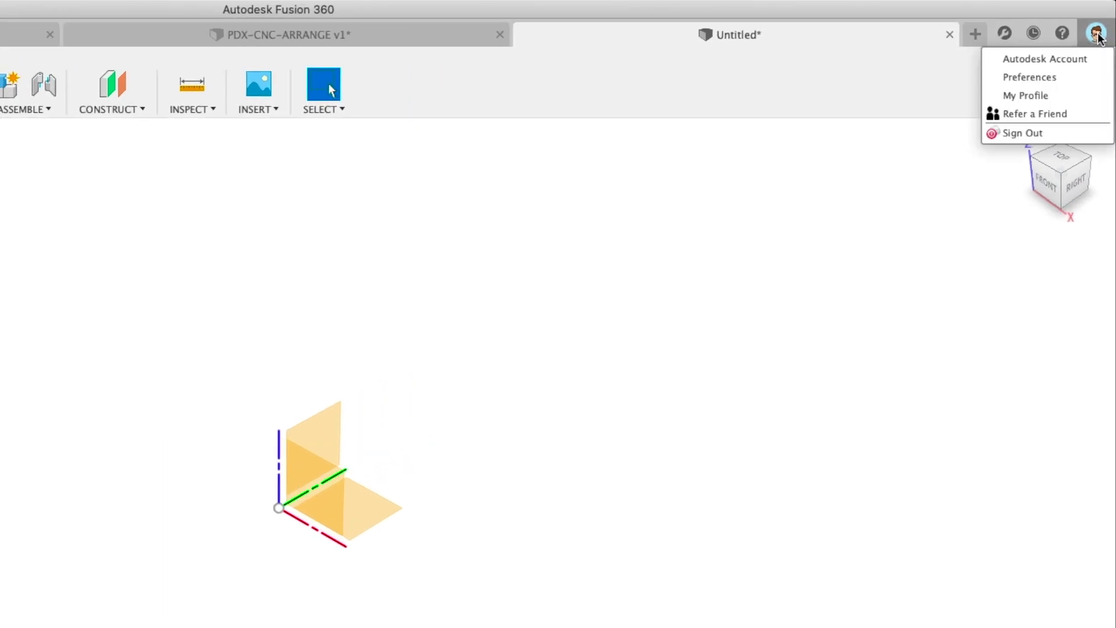
{"action": "left_click", "coordinate": [1039, 82]}
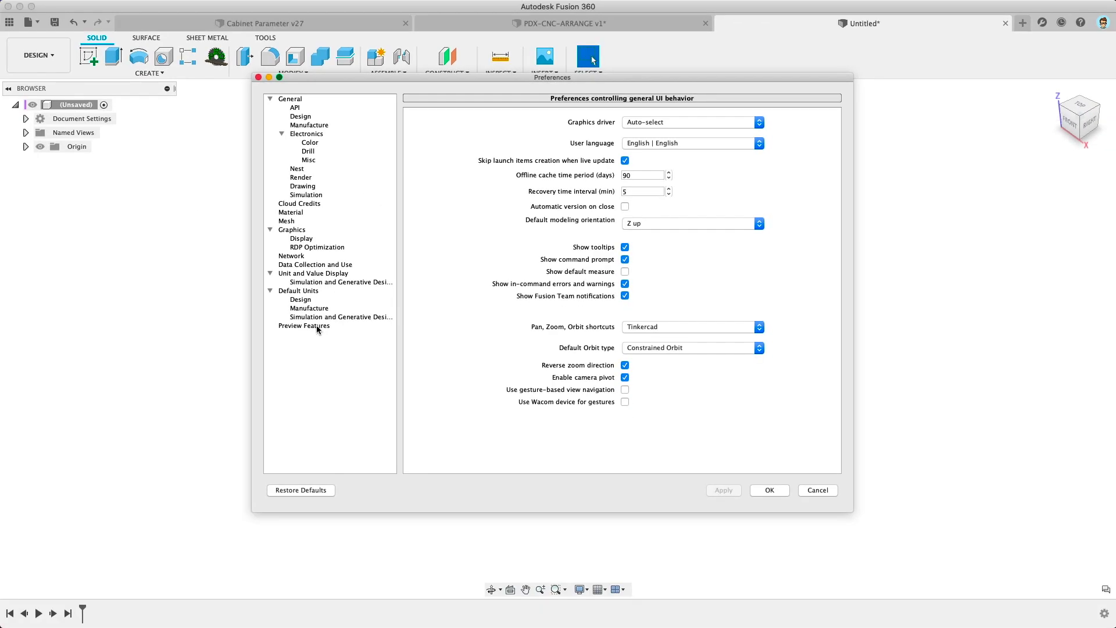
{"action": "left_click", "coordinate": [316, 326]}
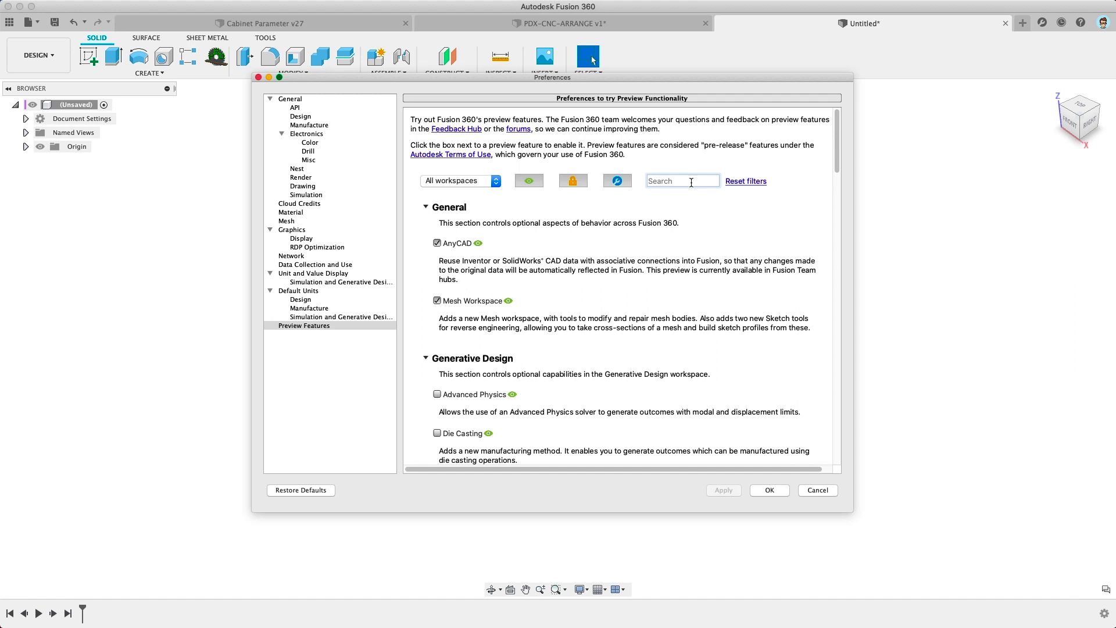
{"action": "type", "text": "arrange"}
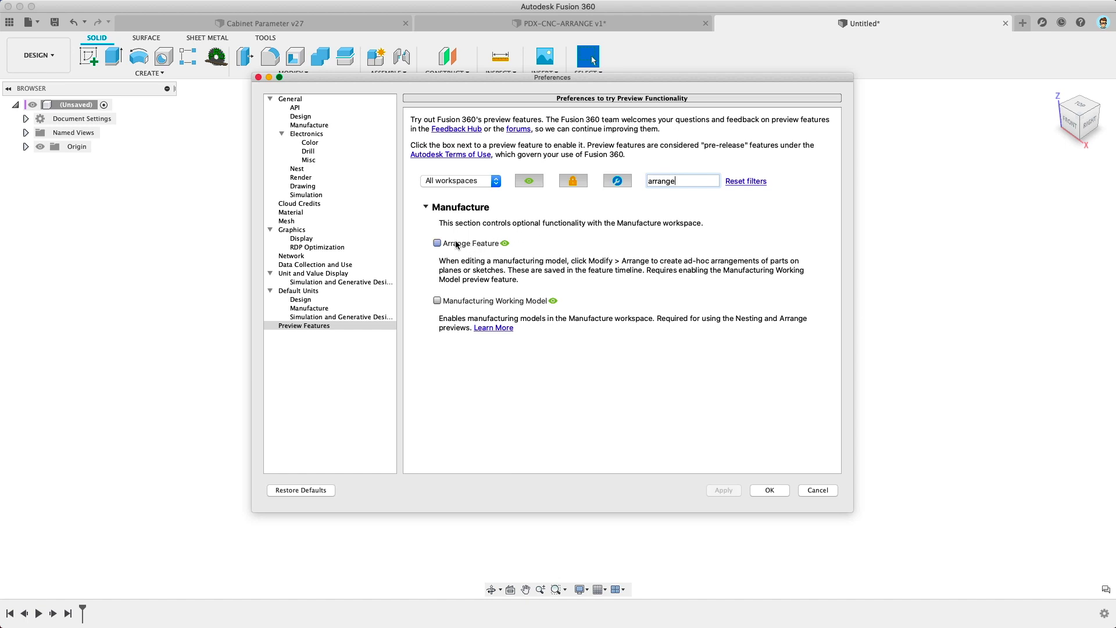
{"action": "left_click", "coordinate": [438, 244]}
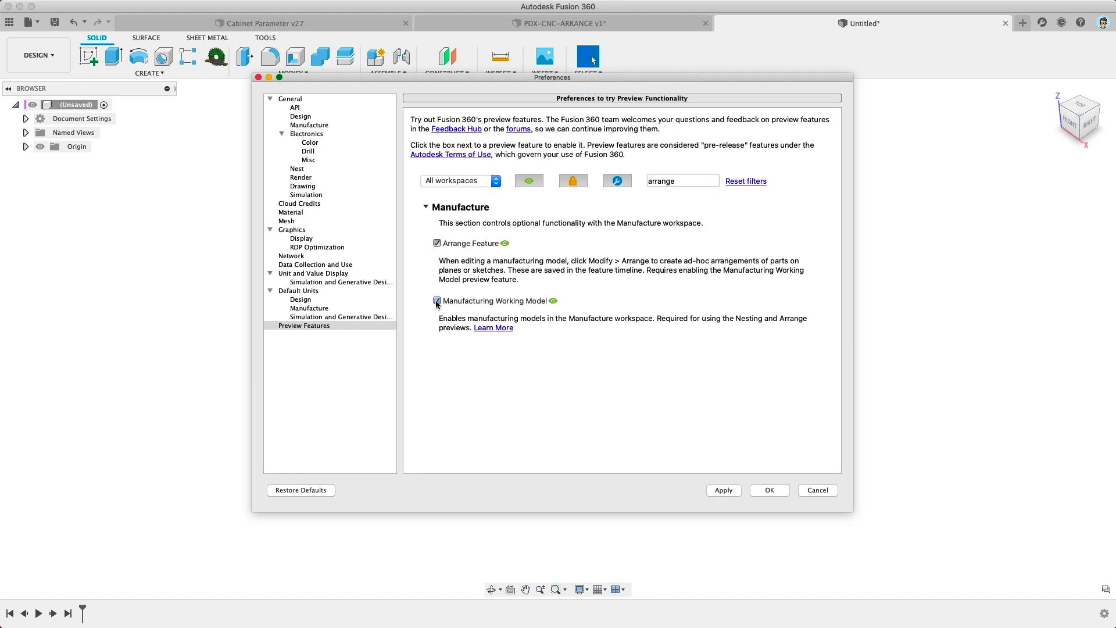
{"action": "left_click", "coordinate": [731, 490]}
{"action": "left_click", "coordinate": [771, 491]}
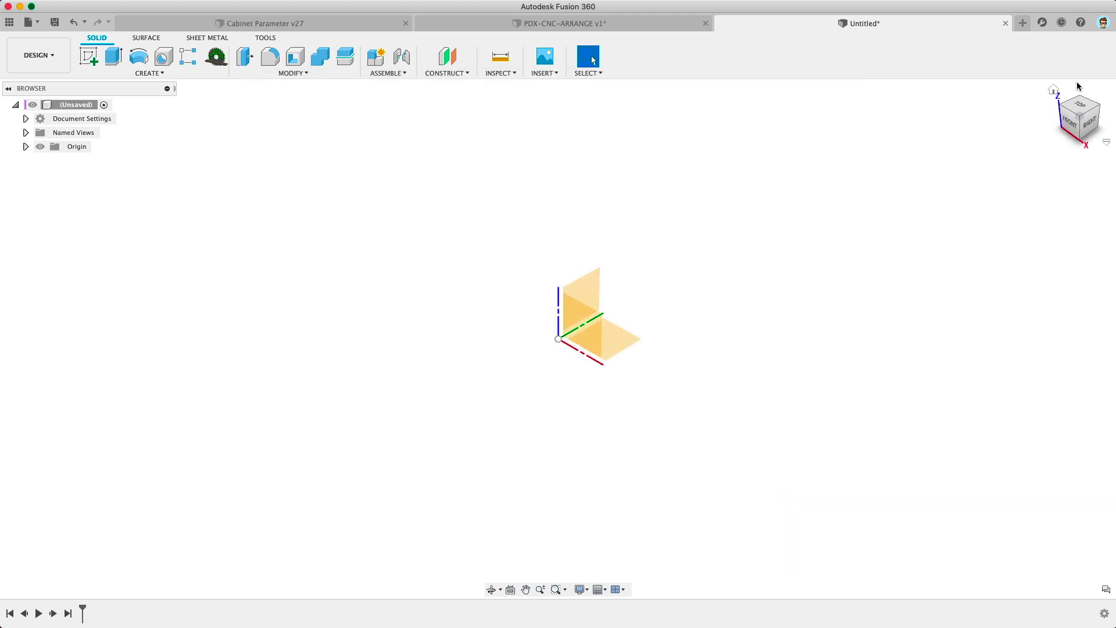
Step: Switch the Cabinet Parameter v27 design to the Manufacture workspace
{"action": "left_click", "coordinate": [38, 55]}
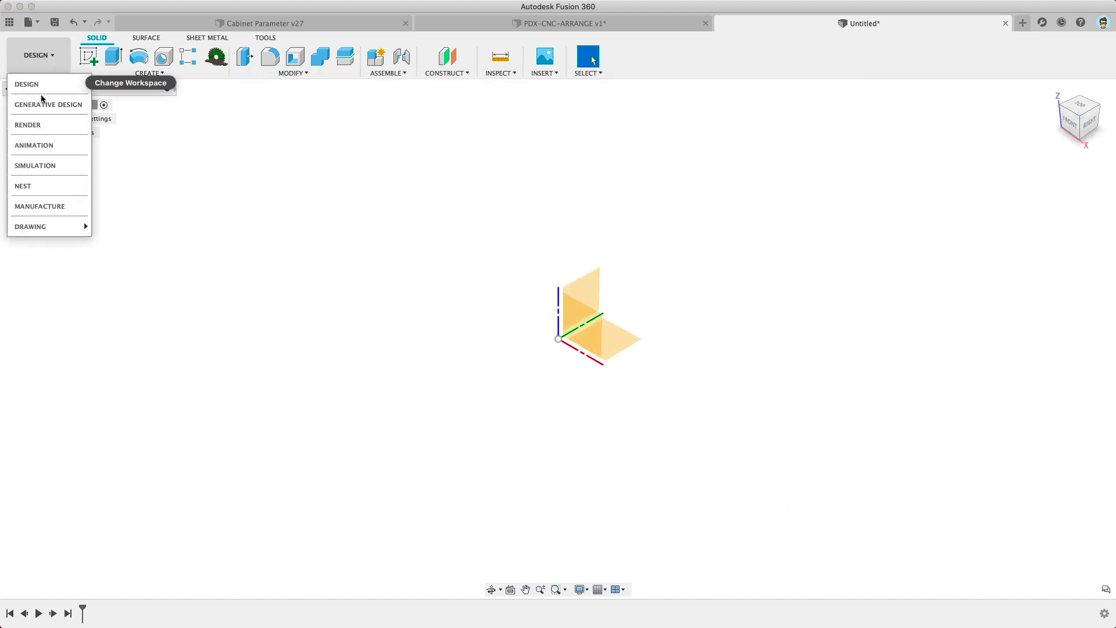
{"action": "left_click", "coordinate": [34, 205]}
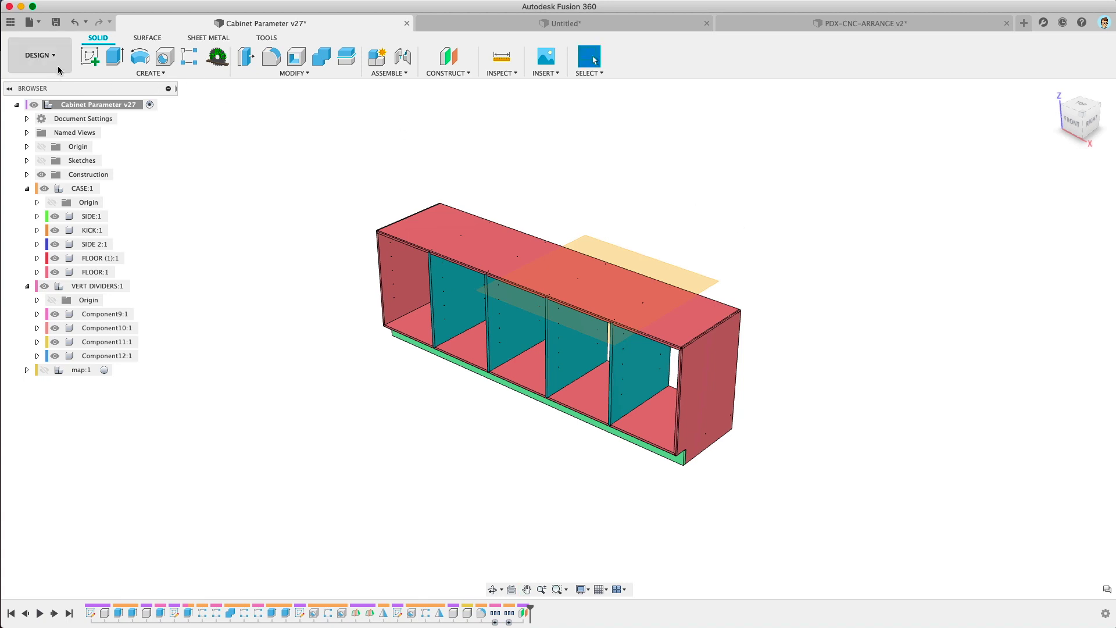
{"action": "left_click", "coordinate": [38, 54]}
{"action": "left_click", "coordinate": [51, 206]}
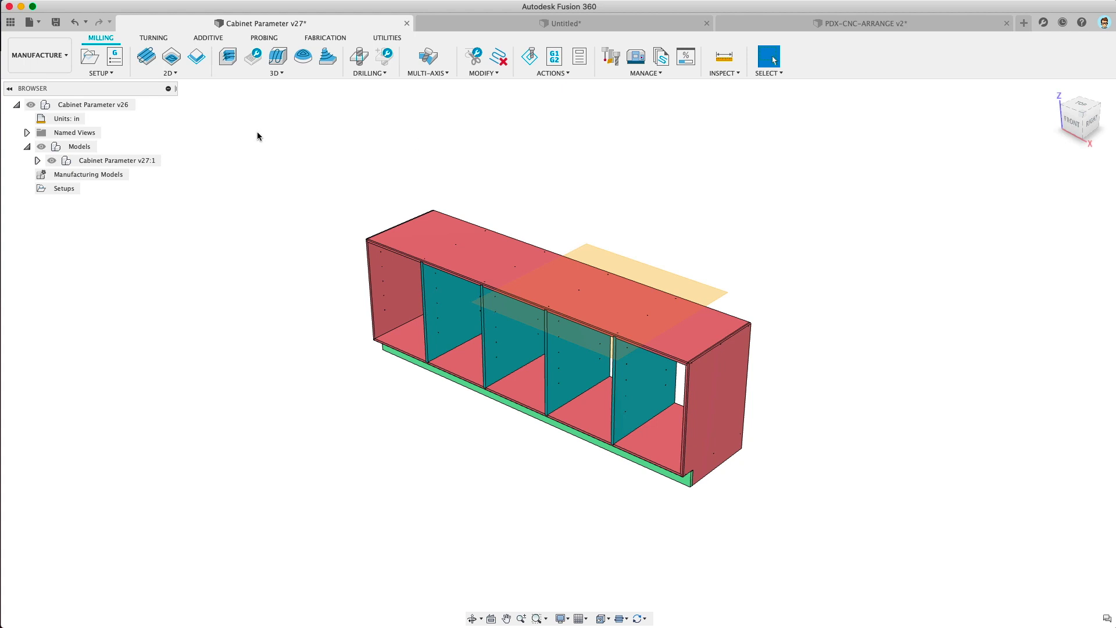
{"action": "right_click", "coordinate": [80, 177]}
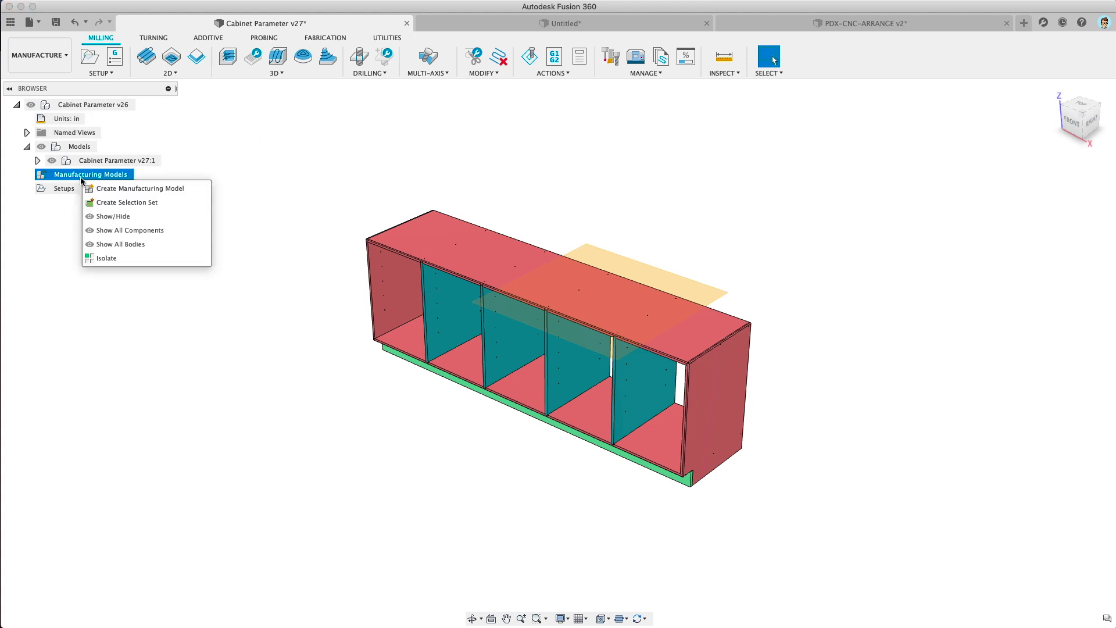
Step: Create Manufacturing Model.1 under Manufacturing Models and start editing it
{"action": "left_click", "coordinate": [107, 190]}
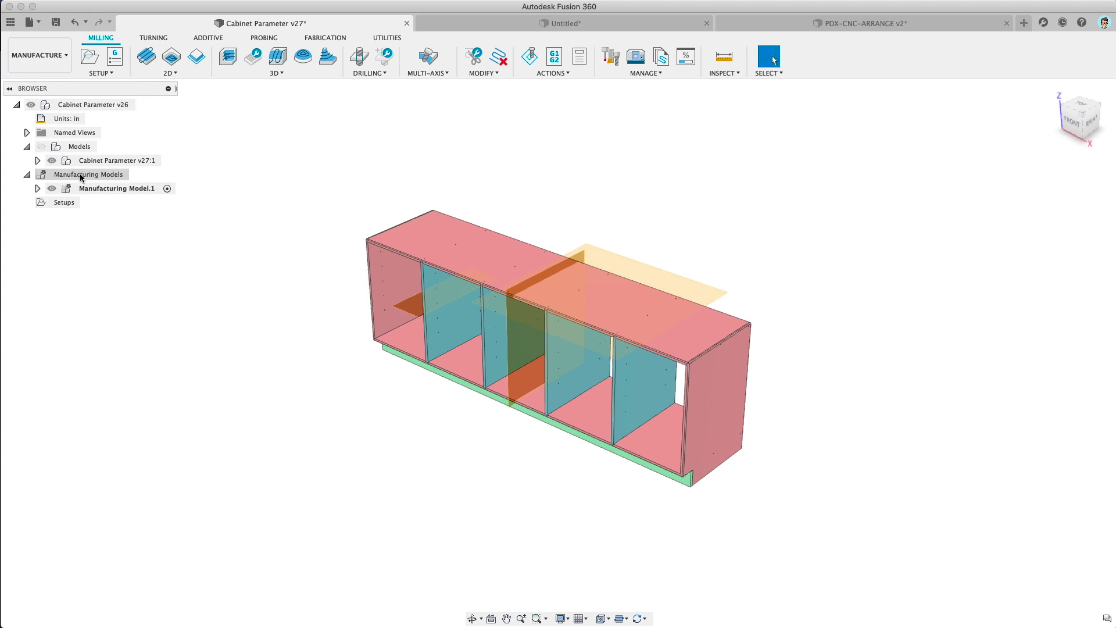
{"action": "right_click", "coordinate": [134, 190]}
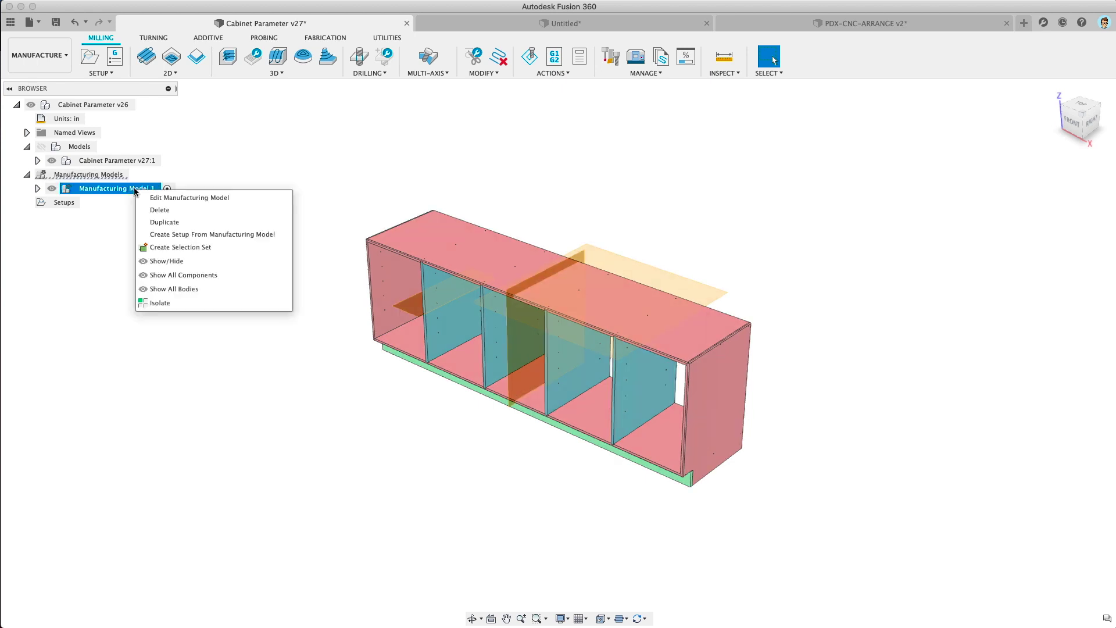
{"action": "left_click", "coordinate": [196, 197]}
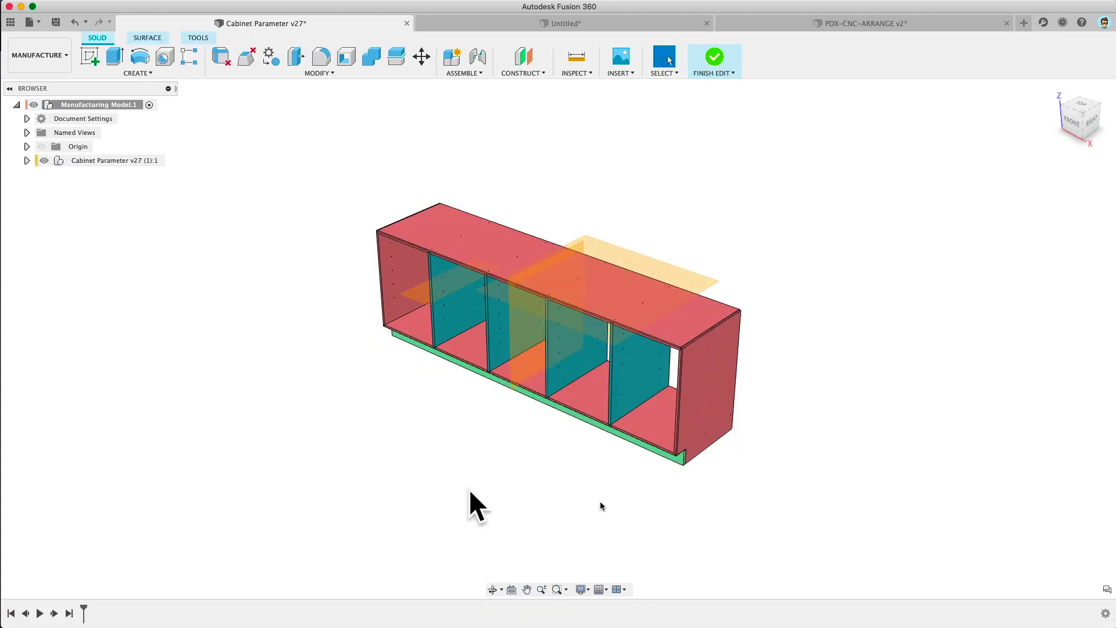
Step: Pin the Arrange command from the Modify menu to the toolbar
{"action": "middle_click_drag", "start_coordinate": [611, 471], "coordinate": [553, 420]}
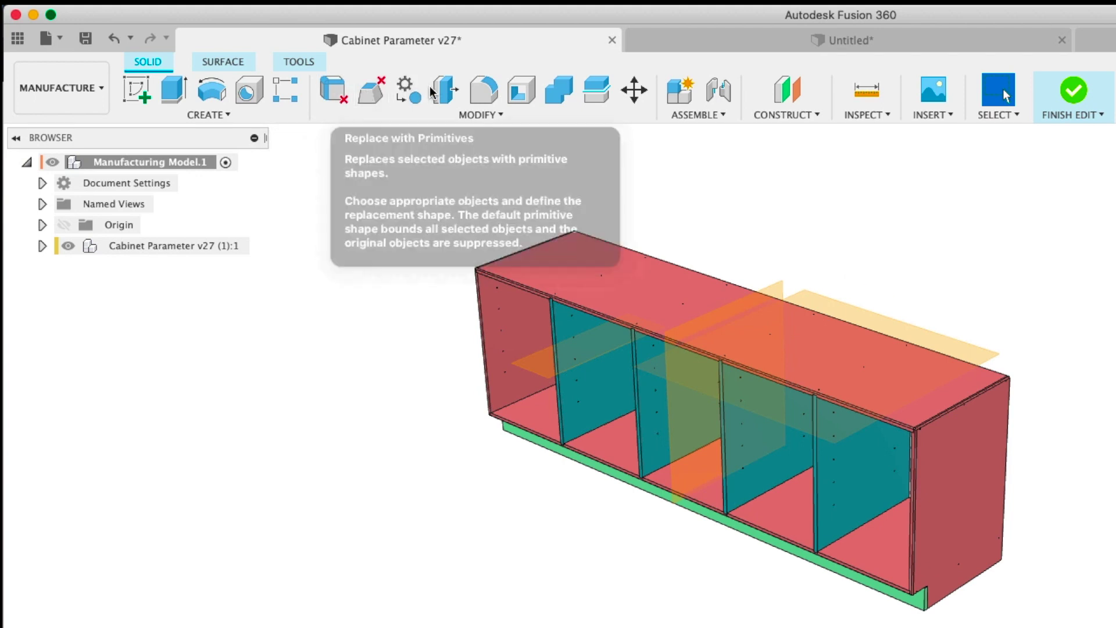
{"action": "left_click", "coordinate": [480, 115]}
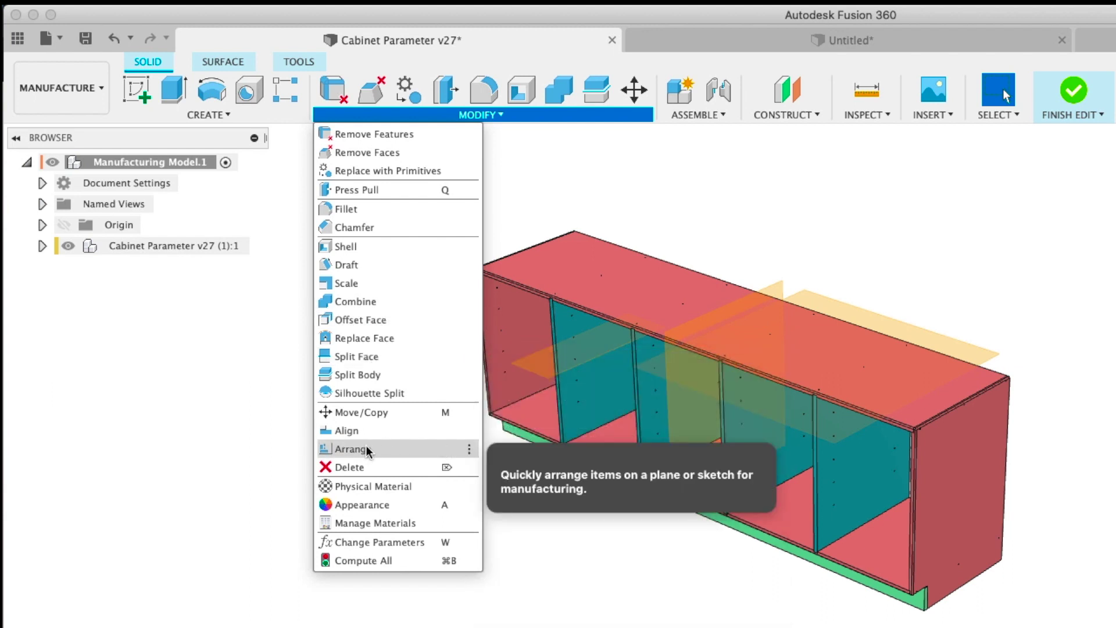
{"action": "left_click", "coordinate": [469, 449]}
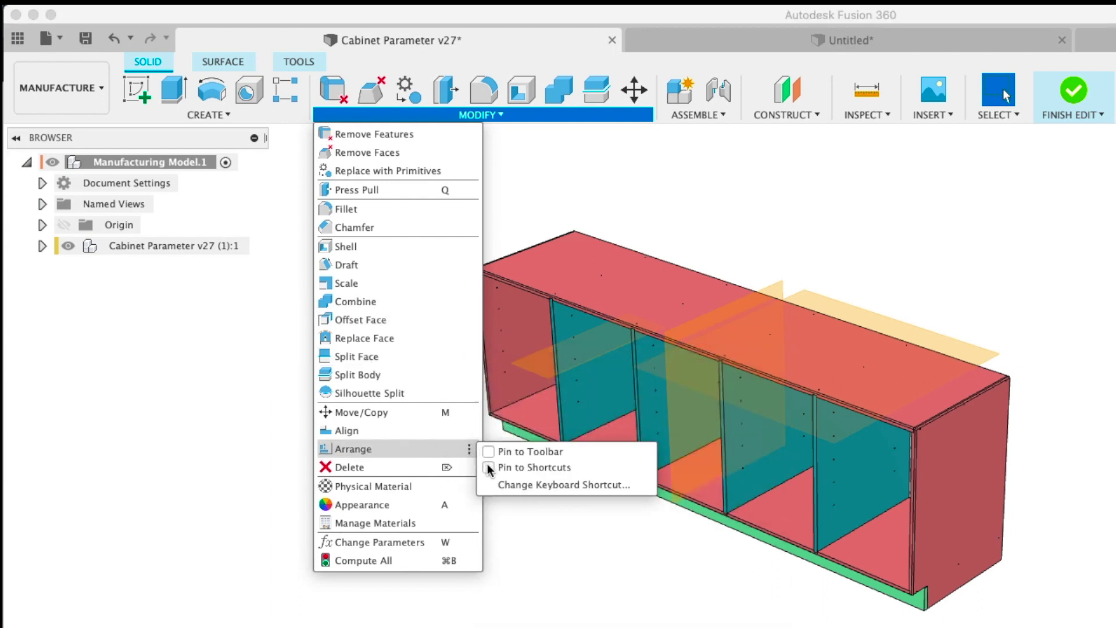
{"action": "left_click", "coordinate": [488, 452]}
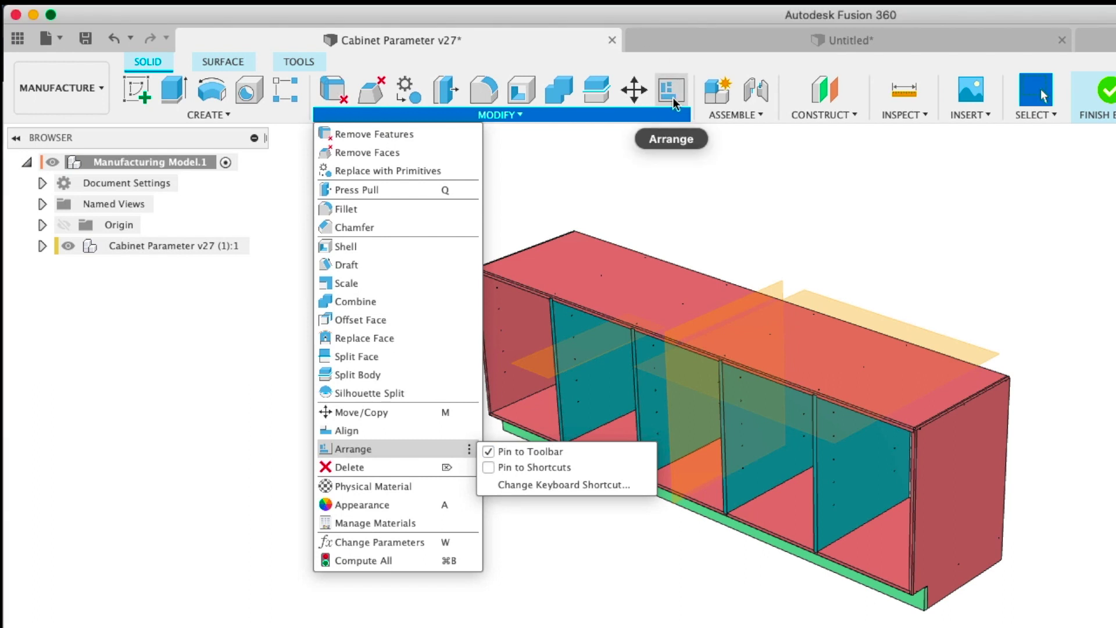
{"action": "left_click", "coordinate": [541, 128]}
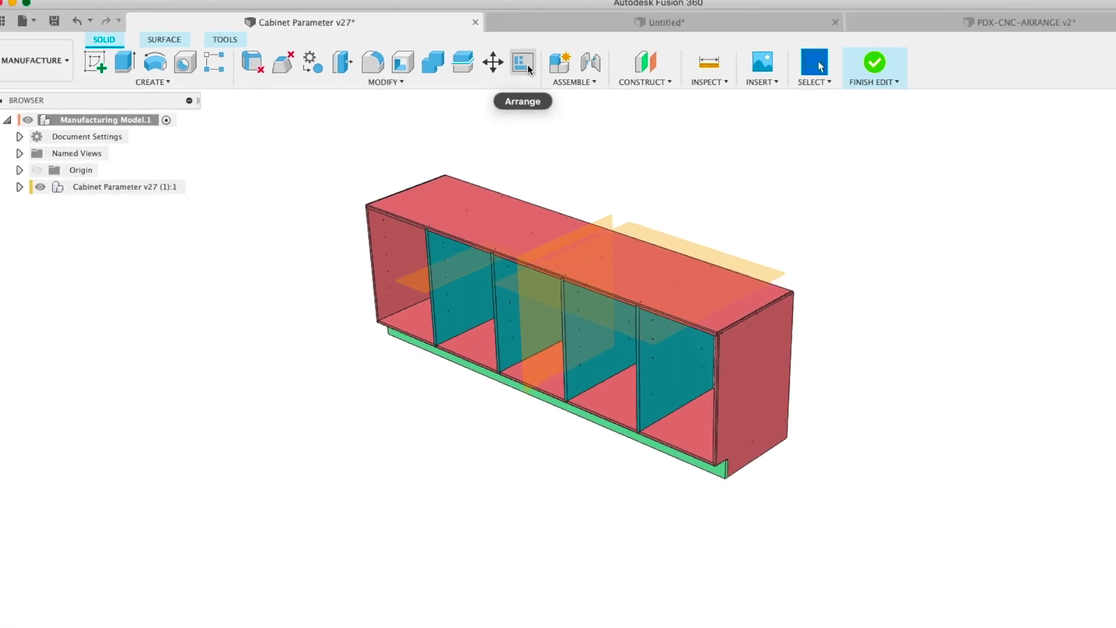
{"action": "middle_click_drag", "start_coordinate": [454, 119], "coordinate": [451, 87], "text": "shift"}
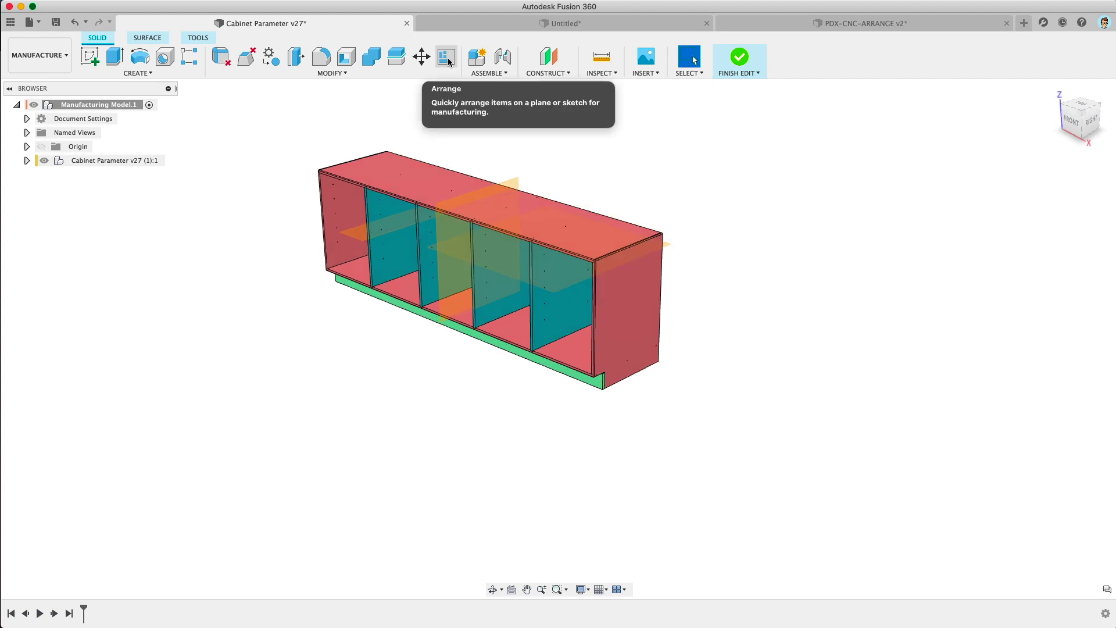
Step: Start Arrange with all nine cabinet parts selected and the flat plane as layout surface
{"action": "left_click", "coordinate": [447, 58]}
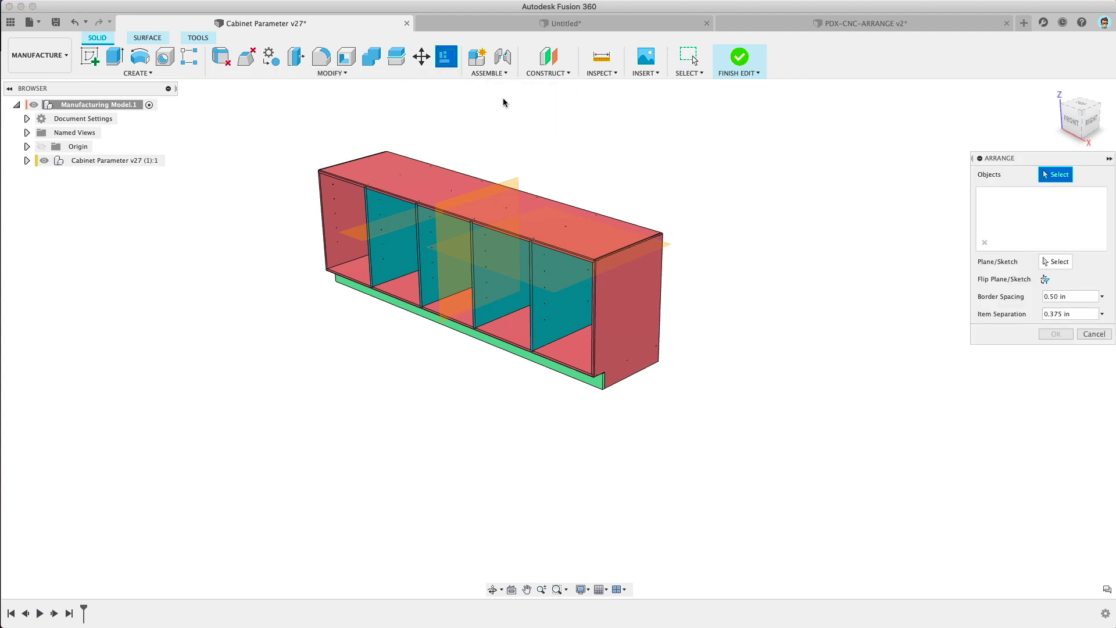
{"action": "left_click_drag", "start_coordinate": [270, 134], "coordinate": [749, 469]}
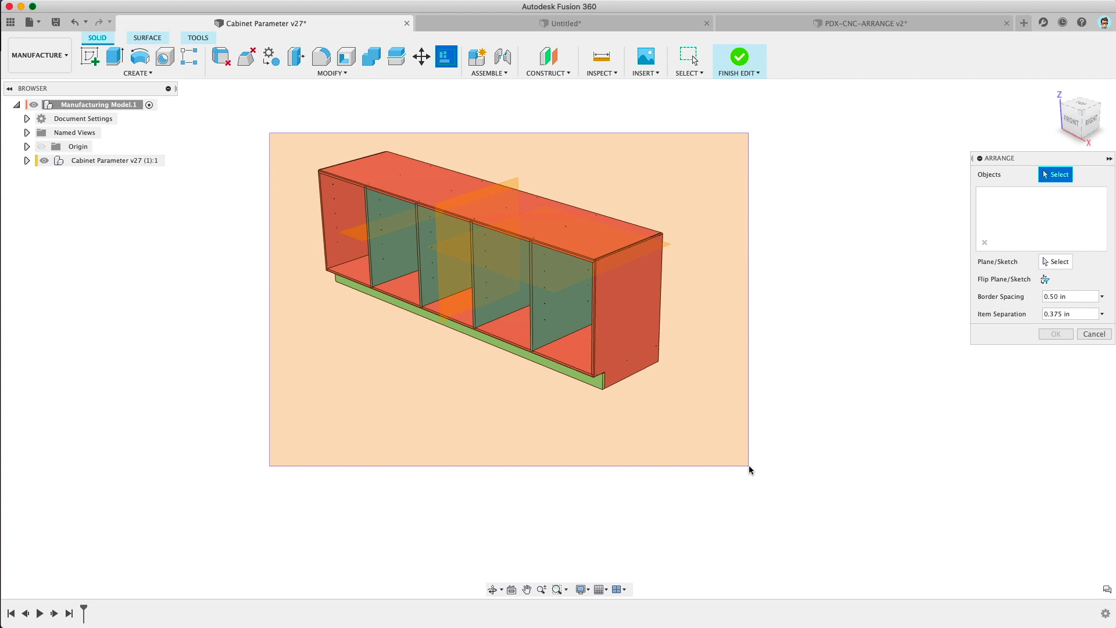
{"action": "left_click_drag", "start_coordinate": [750, 470], "coordinate": [750, 470]}
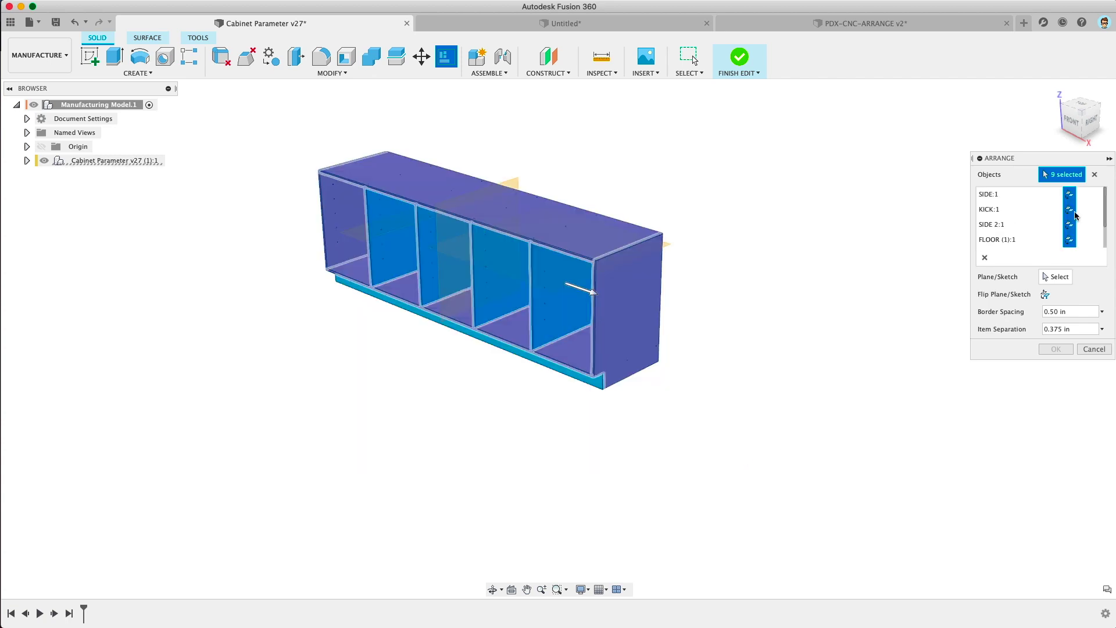
{"action": "middle_click_drag", "start_coordinate": [701, 161], "coordinate": [700, 173], "text": "shift"}
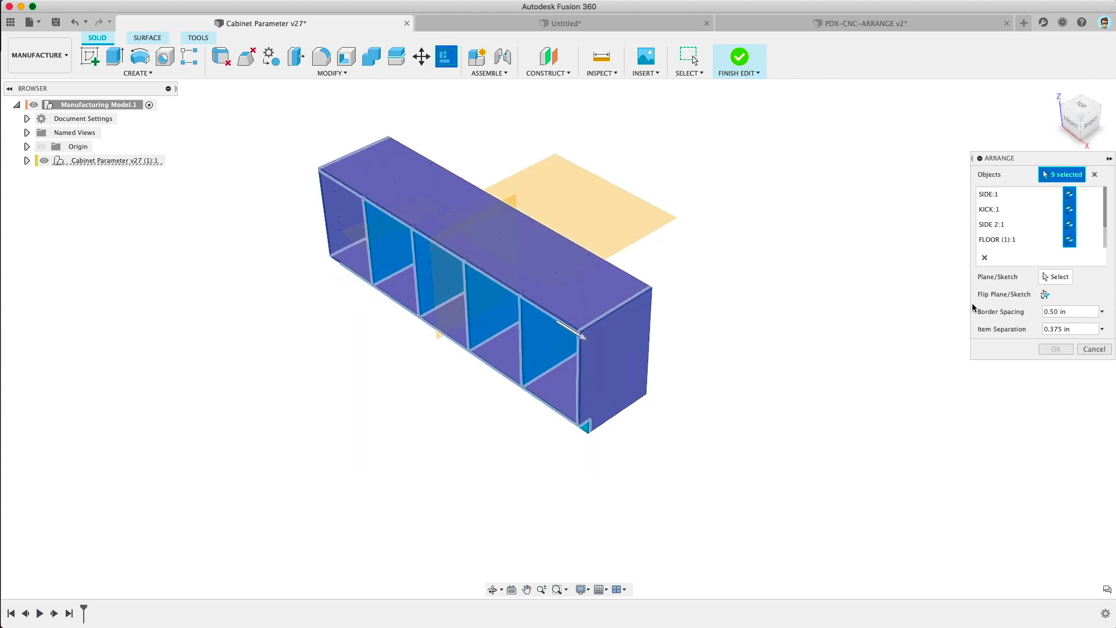
{"action": "left_click", "coordinate": [1066, 279]}
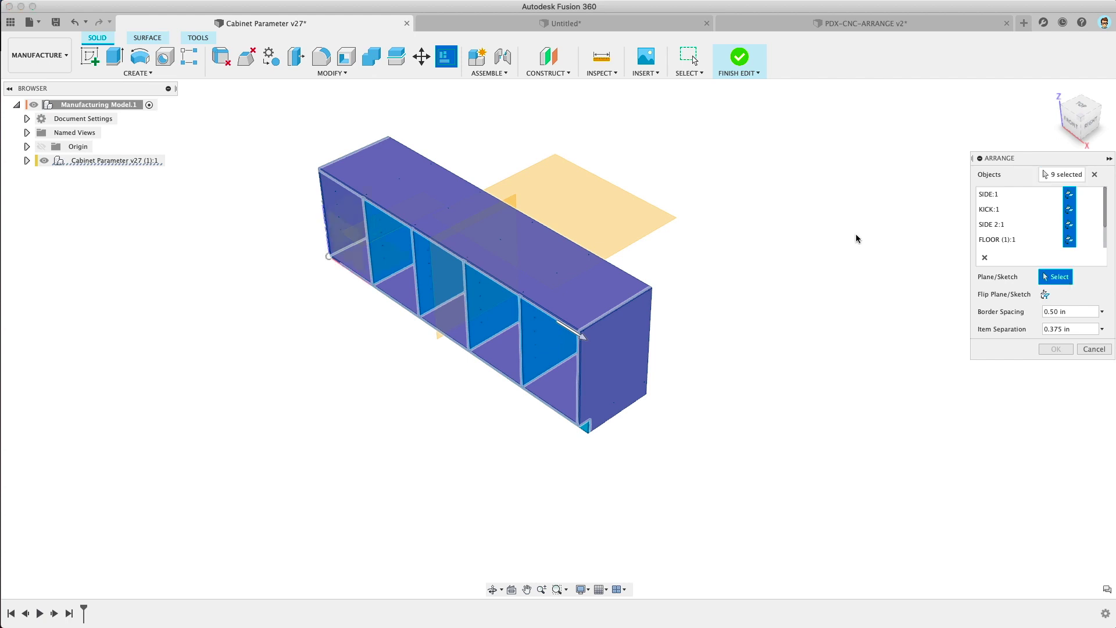
{"action": "left_click", "coordinate": [629, 218]}
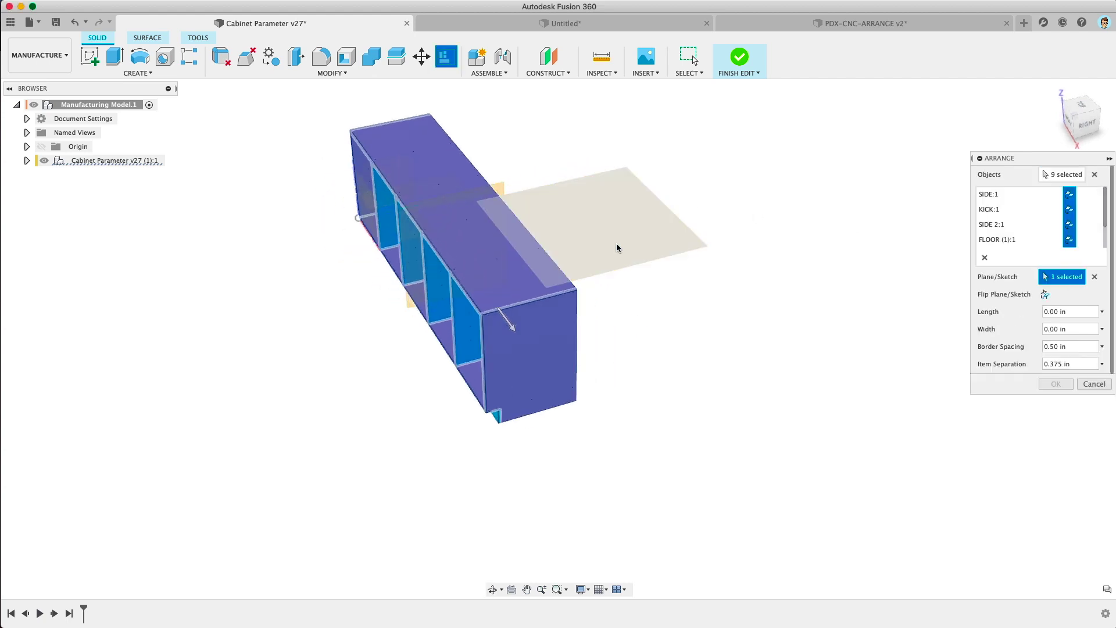
Step: Set the layout area to 100 in length by 100 in width and apply the arrangement
{"action": "left_click", "coordinate": [1064, 312]}
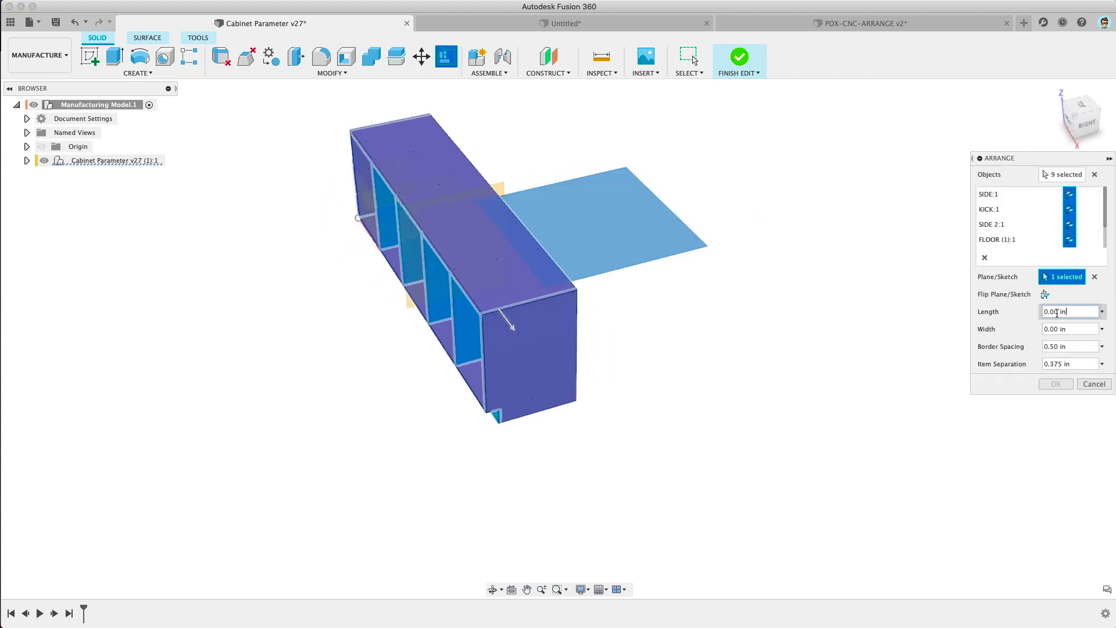
{"action": "type", "text": "80"}
{"action": "type", "text": "0"}
{"action": "key", "text": "Tab"}
{"action": "type", "text": "100"}
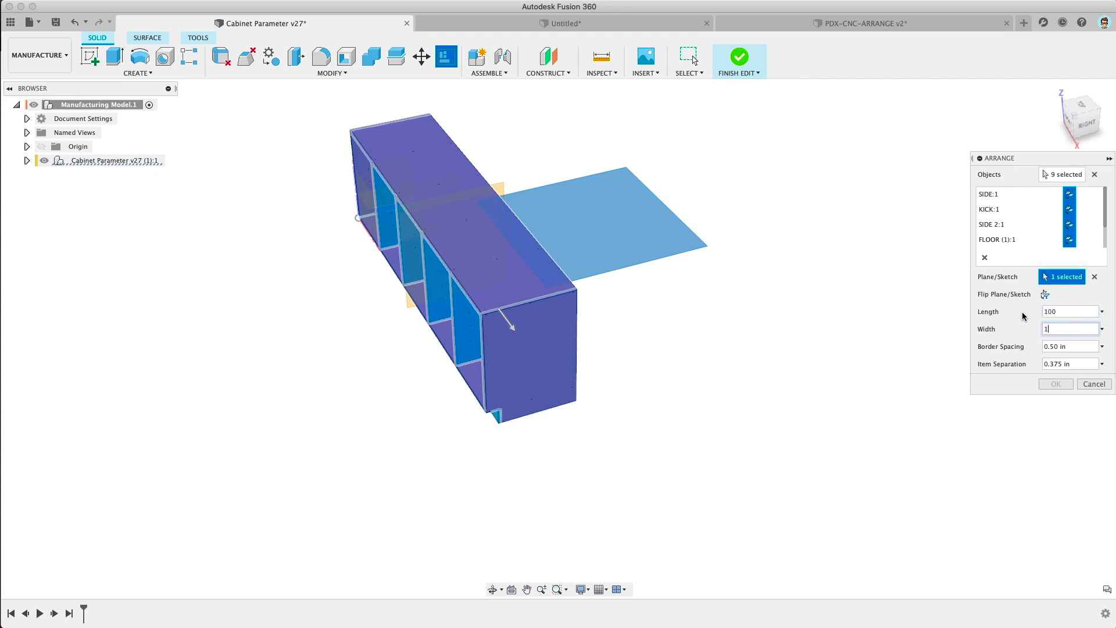
{"action": "key", "text": "Tab"}
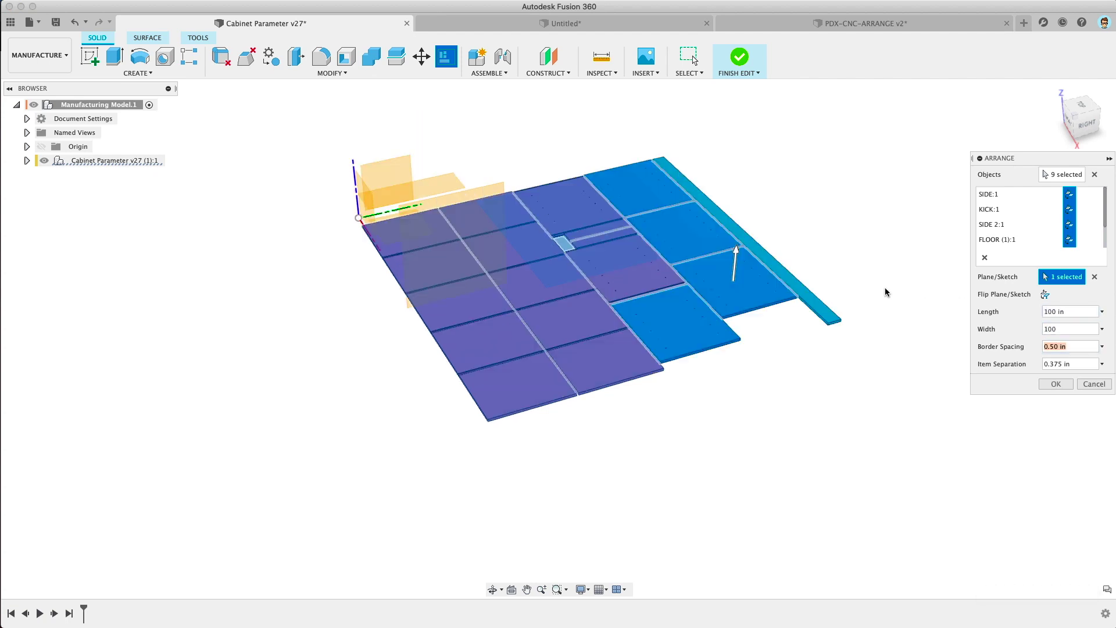
{"action": "middle_click_drag", "start_coordinate": [757, 385], "coordinate": [763, 379], "text": "shift"}
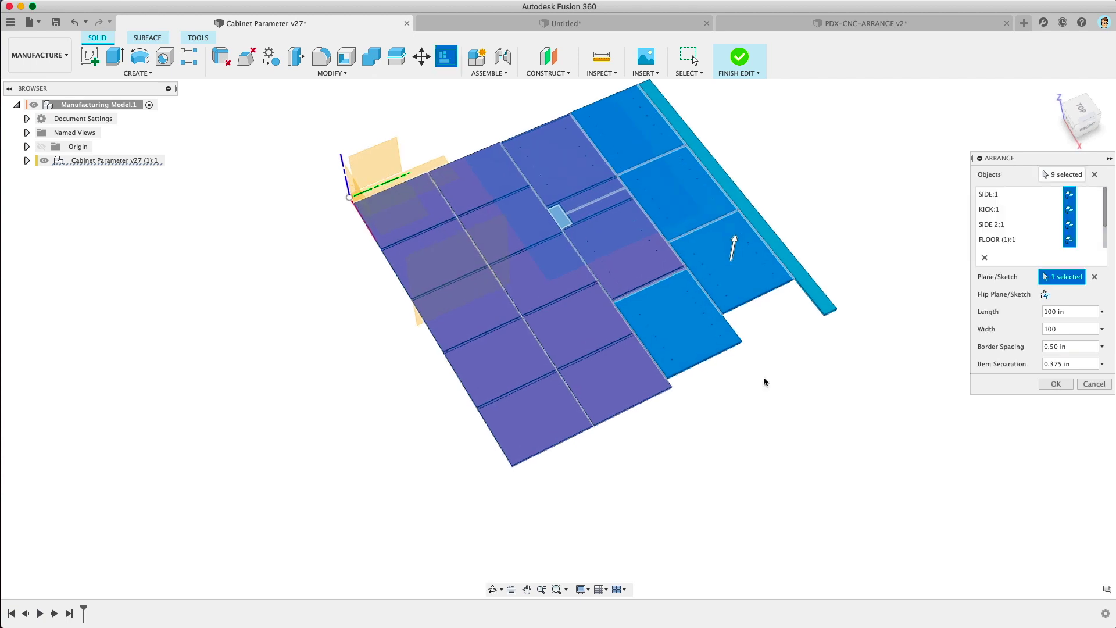
{"action": "middle_click_drag", "start_coordinate": [666, 343], "coordinate": [628, 220], "text": "shift"}
{"action": "left_click", "coordinate": [1056, 384]}
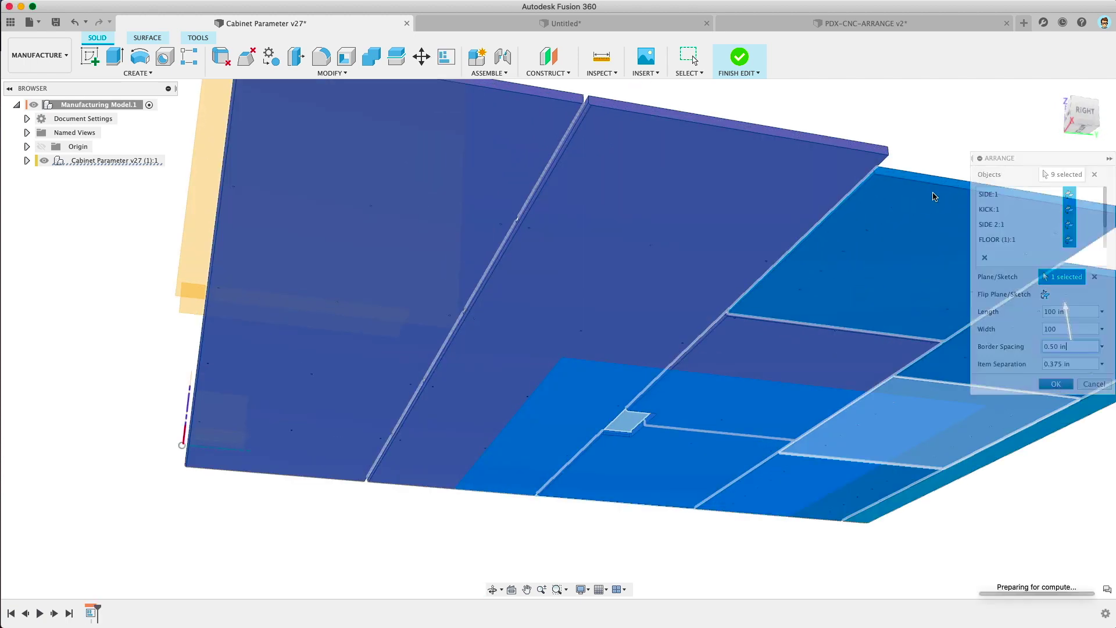
{"action": "middle_click_drag", "start_coordinate": [857, 94], "coordinate": [836, 311], "text": "shift"}
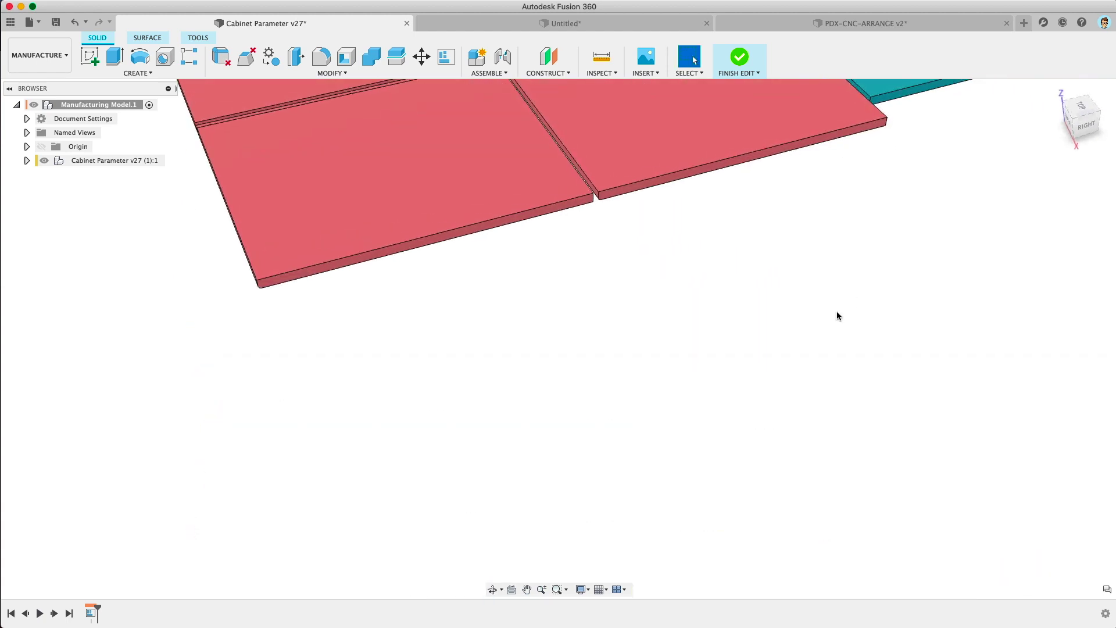
{"action": "scroll", "coordinate": [835, 311], "scroll_direction": "down", "scroll_amount": 5}
{"action": "middle_click_drag", "start_coordinate": [721, 236], "coordinate": [705, 409]}
{"action": "scroll", "coordinate": [614, 317], "scroll_direction": "up", "scroll_amount": 5}
{"action": "scroll", "coordinate": [617, 331], "scroll_direction": "down", "scroll_amount": 5}
{"action": "middle_click_drag", "start_coordinate": [621, 343], "coordinate": [728, 329], "text": "shift"}
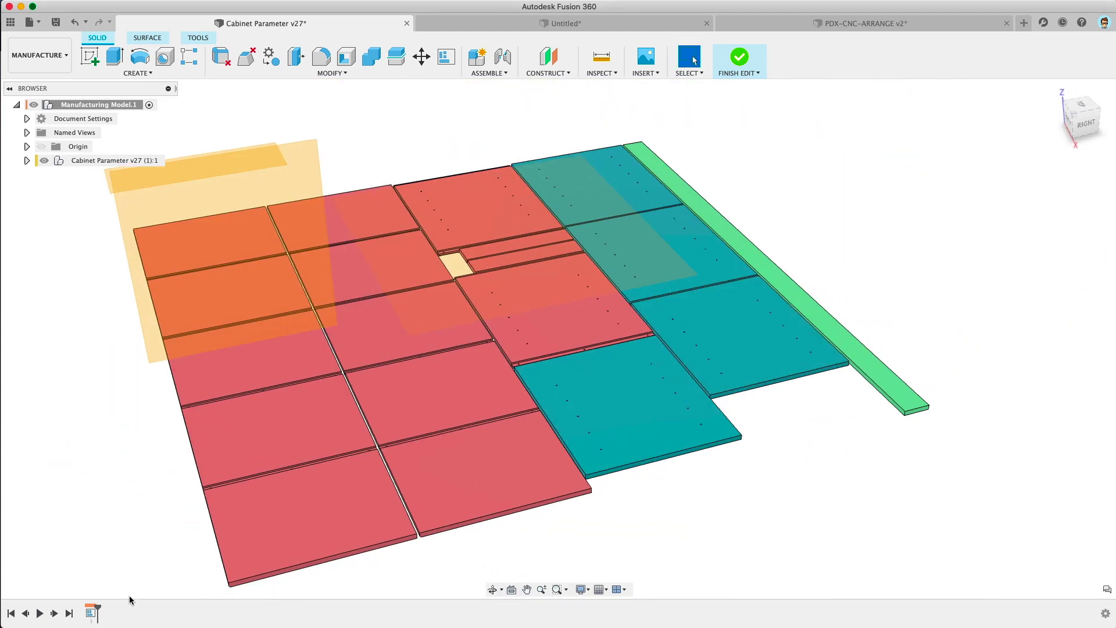
Step: Reopen the Arrange1 feature and change how the FLOOR (1):1 part is laid out
{"action": "double_click", "coordinate": [90, 612]}
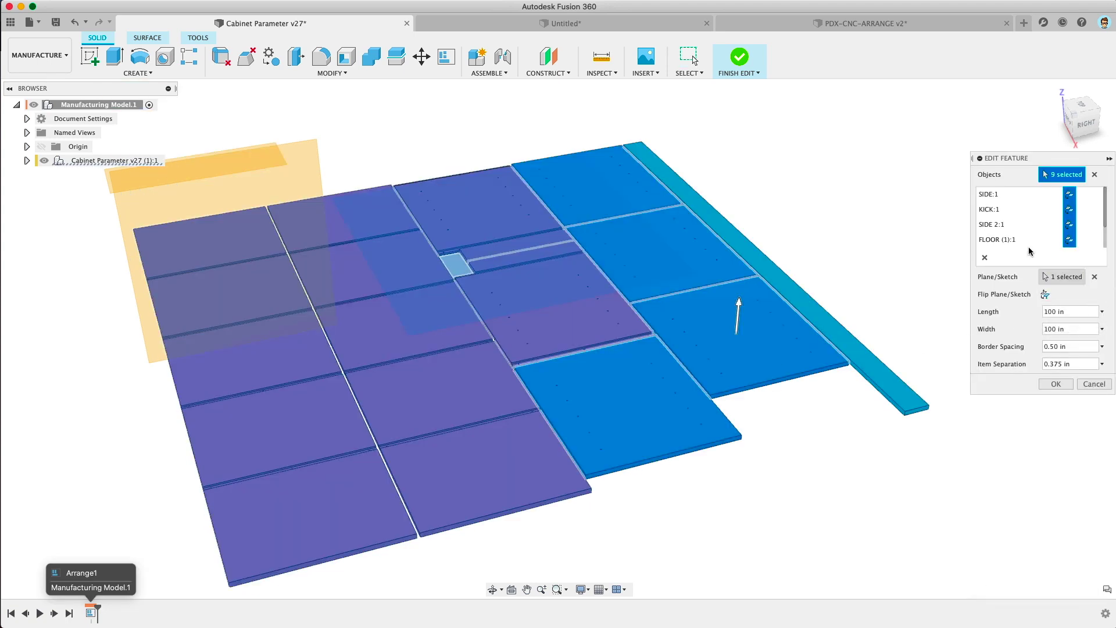
{"action": "left_click", "coordinate": [1071, 240]}
{"action": "left_click", "coordinate": [1070, 239]}
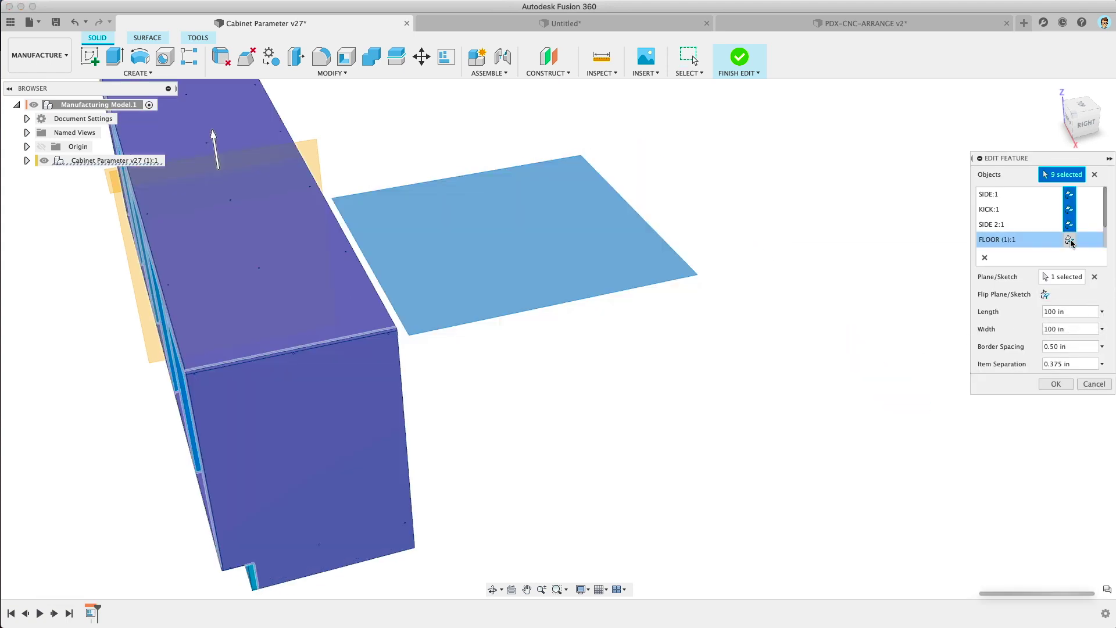
{"action": "left_click", "coordinate": [1070, 241]}
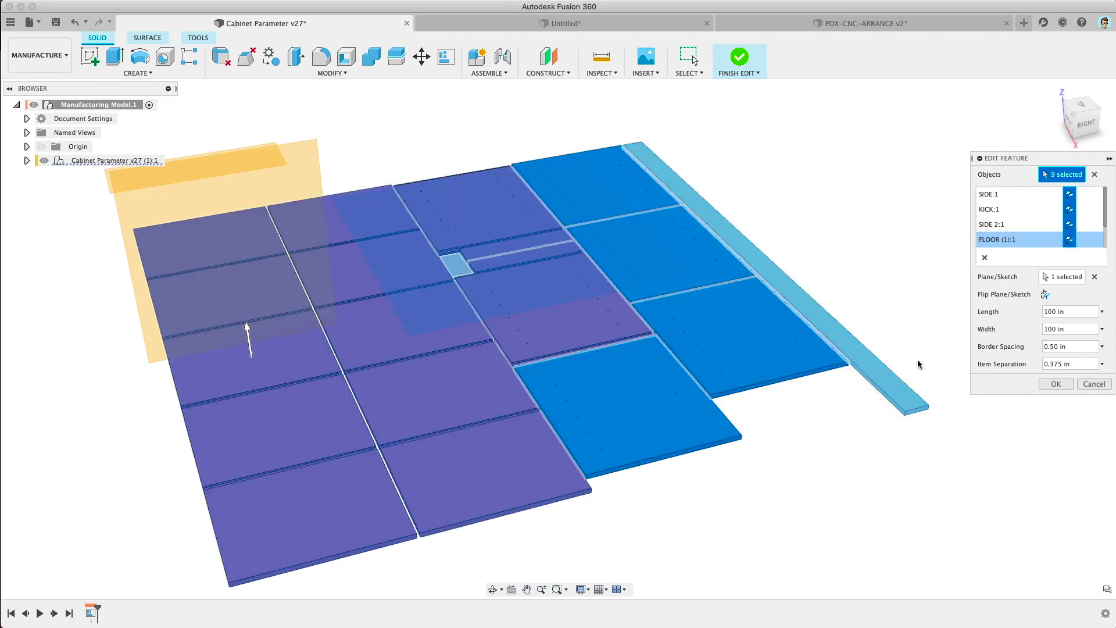
Step: Change border spacing from 0.50 to 1 in and item separation to 0.28, then recompute
{"action": "left_click_drag", "start_coordinate": [1051, 346], "coordinate": [1071, 345]}
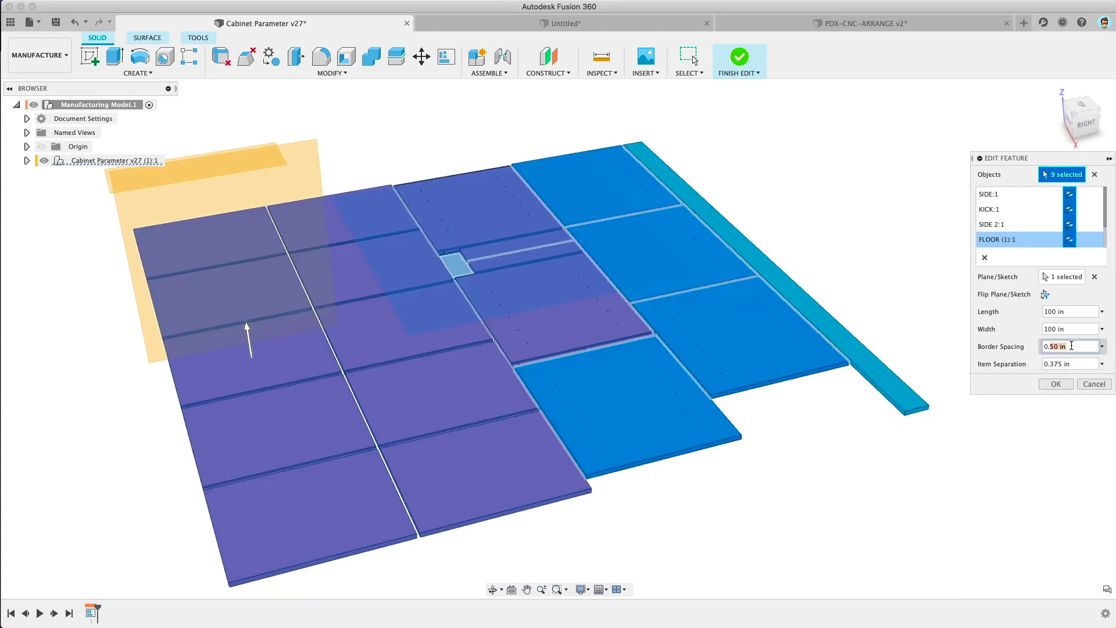
{"action": "scroll", "coordinate": [526, 195], "scroll_direction": "down", "scroll_amount": 4}
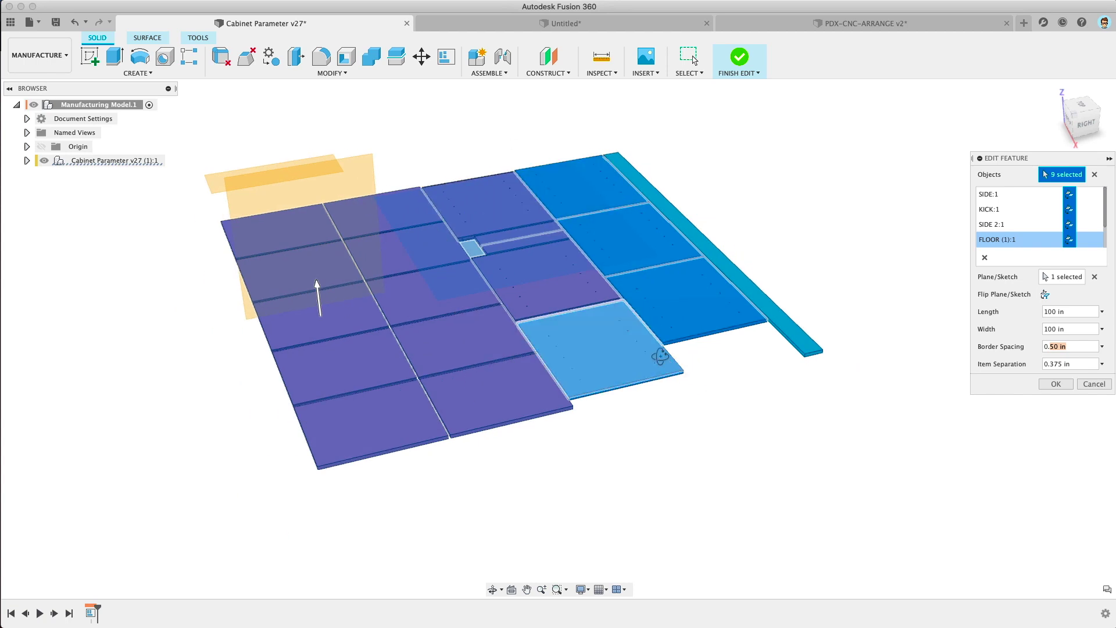
{"action": "middle_click_drag", "start_coordinate": [658, 356], "coordinate": [662, 380], "text": "shift"}
{"action": "left_click_drag", "start_coordinate": [1072, 348], "coordinate": [1029, 348]}
{"action": "type", "text": "1"}
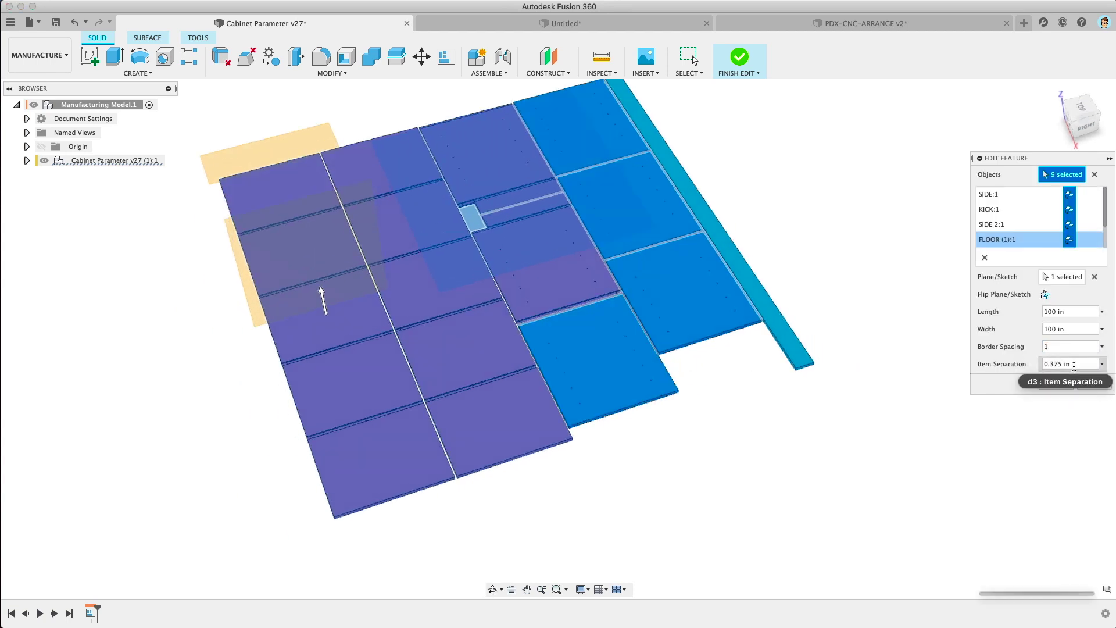
{"action": "left_click_drag", "start_coordinate": [1076, 365], "coordinate": [1051, 364]}
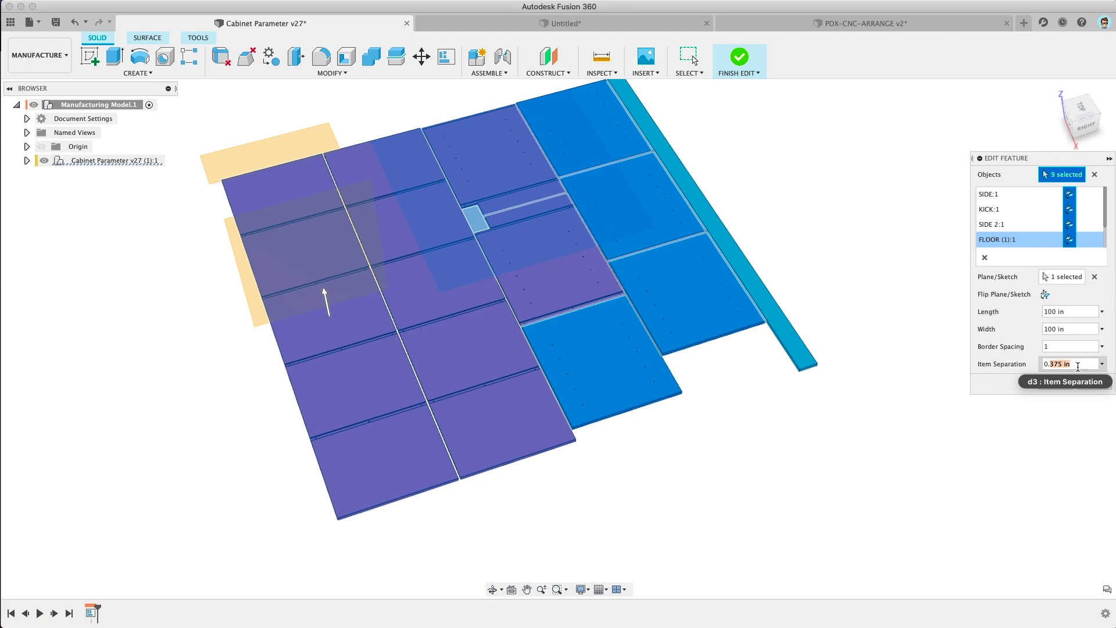
{"action": "type", "text": "28"}
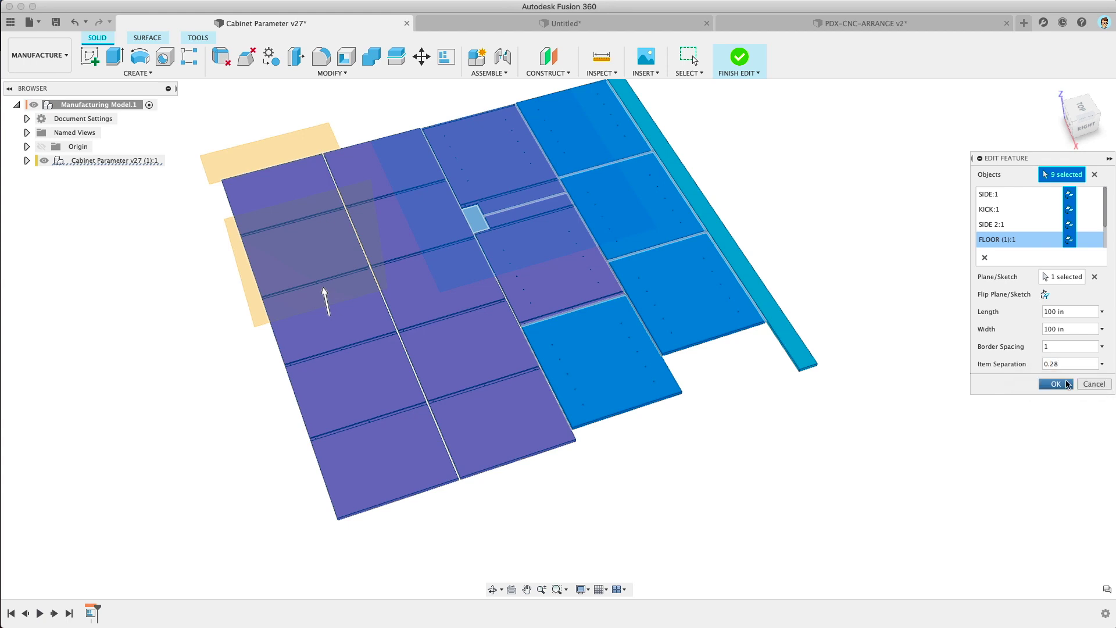
{"action": "left_click", "coordinate": [1062, 383]}
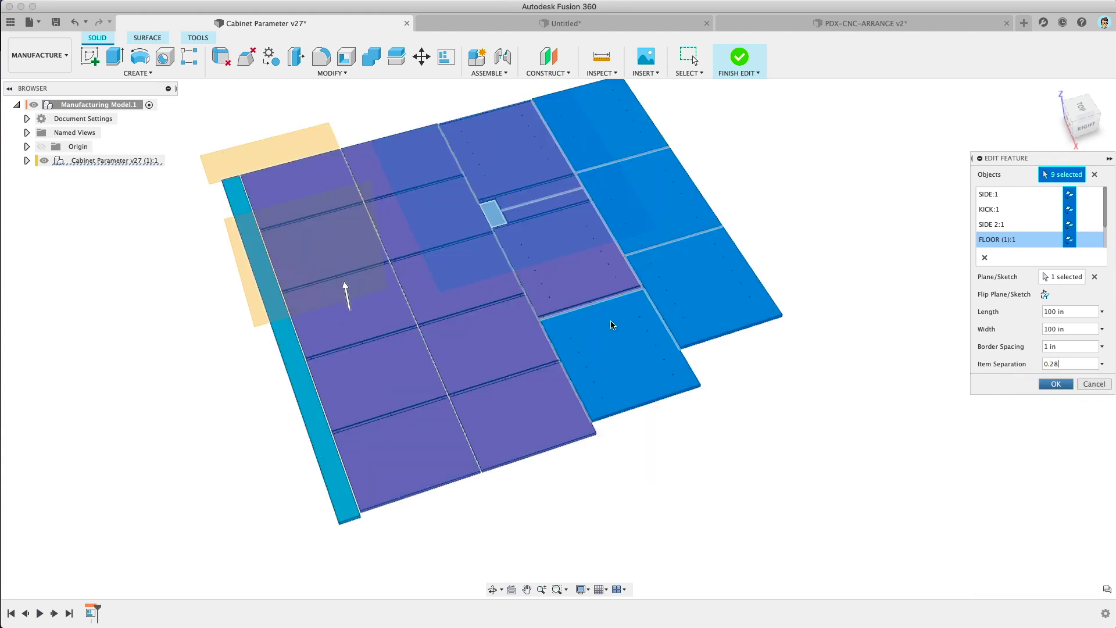
Step: Accept the re-nested layout, reframe the parts, and finish editing the manufacturing model
{"action": "scroll", "coordinate": [496, 326], "scroll_direction": "up", "scroll_amount": 10}
{"action": "mouse_move", "coordinate": [515, 306]}
{"action": "middle_mouse_down", "text": "shift"}
{"action": "mouse_move", "coordinate": [509, 331]}
{"action": "mouse_move", "coordinate": [517, 297]}
{"action": "middle_mouse_up", "text": "shift"}
{"action": "left_click", "coordinate": [1054, 388]}
{"action": "scroll", "coordinate": [912, 378], "scroll_direction": "down", "scroll_amount": 10}
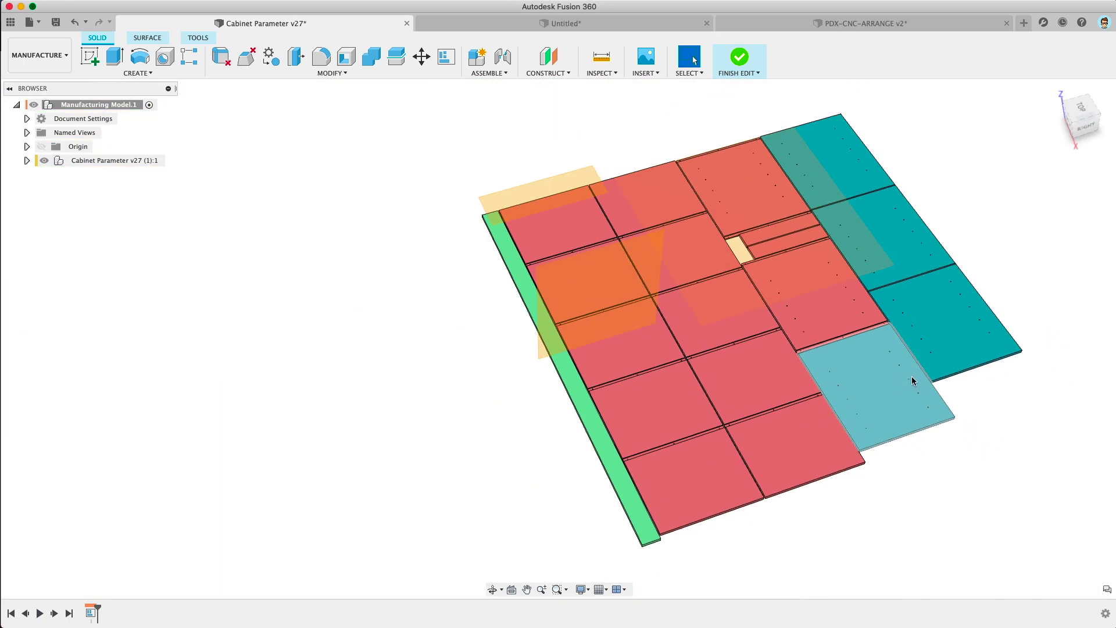
{"action": "middle_click_drag", "start_coordinate": [912, 376], "coordinate": [812, 367]}
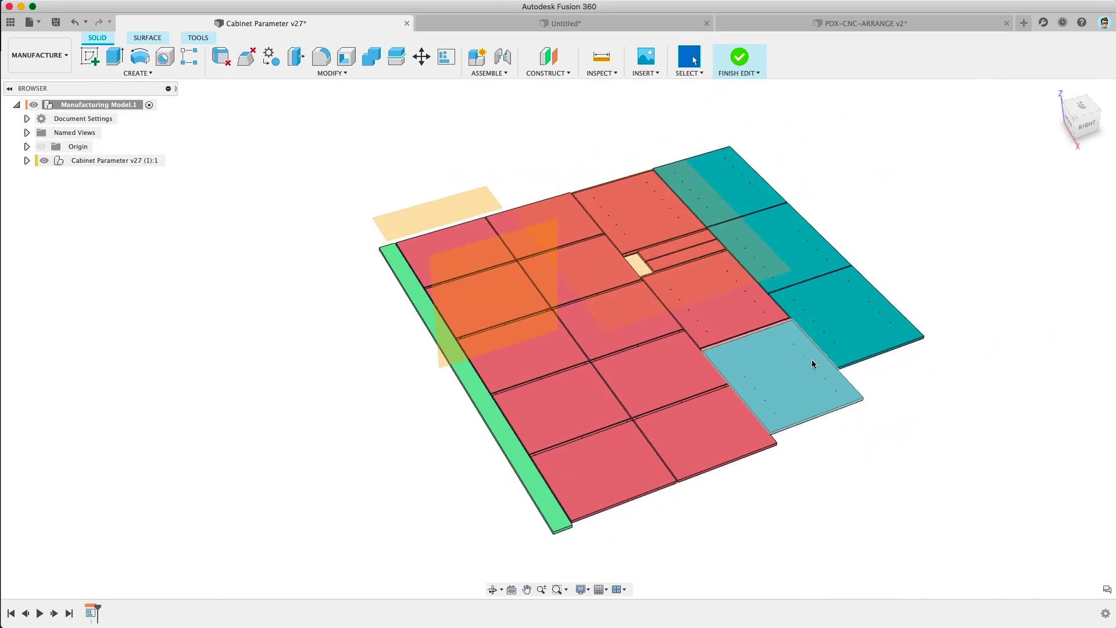
{"action": "left_click", "coordinate": [739, 58]}
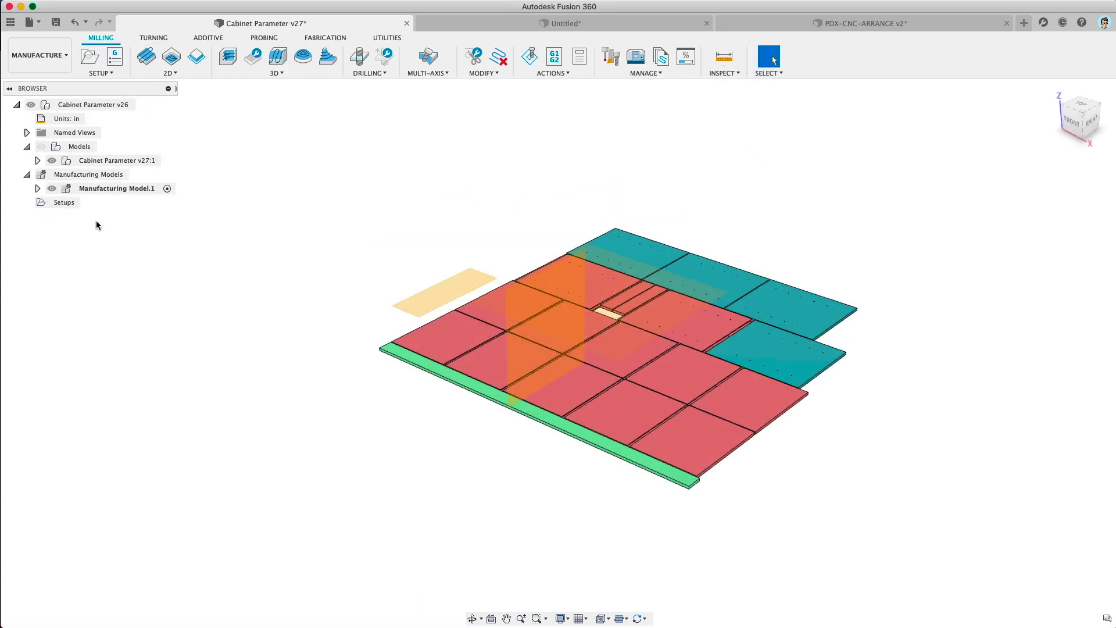
Step: Create a new setup based on Manufacturing Model.1, accepting the all-bodies warning
{"action": "left_click", "coordinate": [90, 56]}
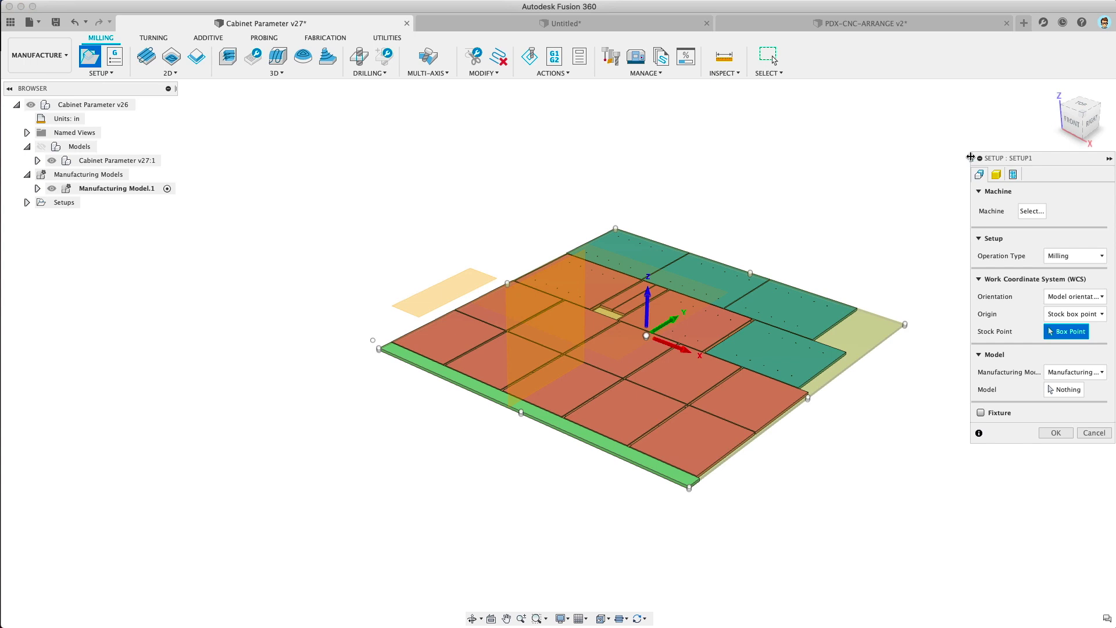
{"action": "left_click_drag", "start_coordinate": [970, 157], "coordinate": [867, 157]}
{"action": "left_click", "coordinate": [1000, 372]}
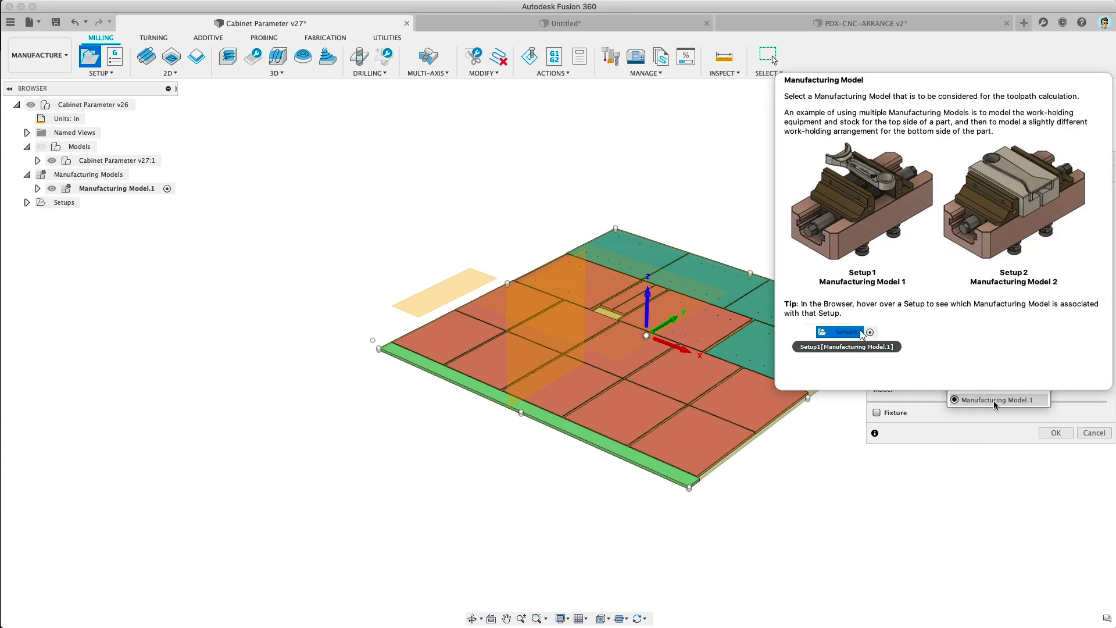
{"action": "left_click", "coordinate": [1053, 439]}
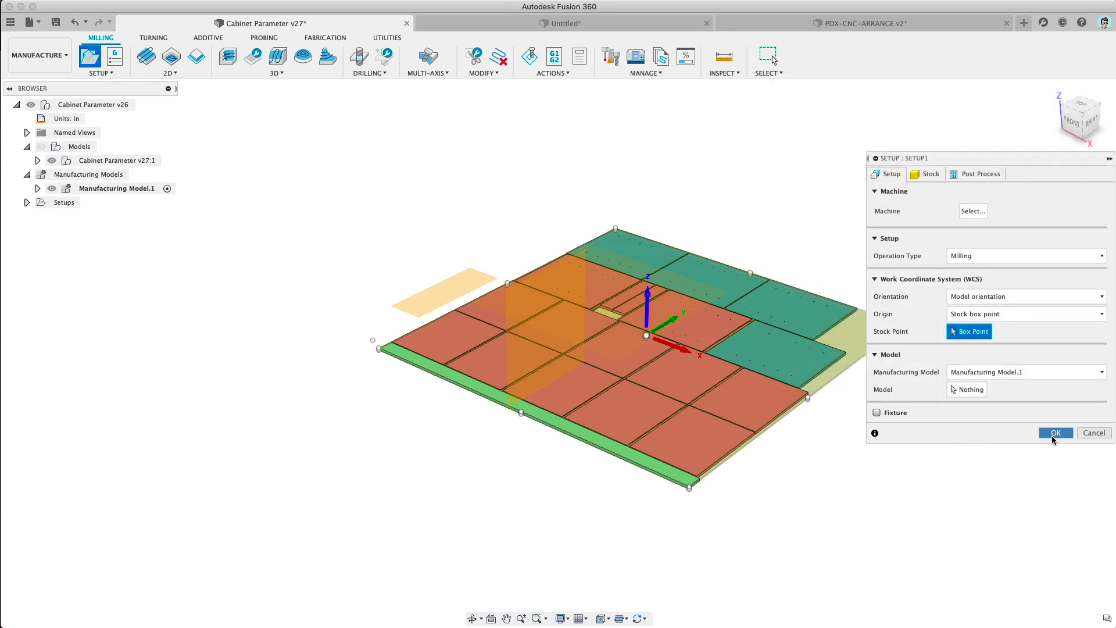
{"action": "left_click", "coordinate": [1053, 435]}
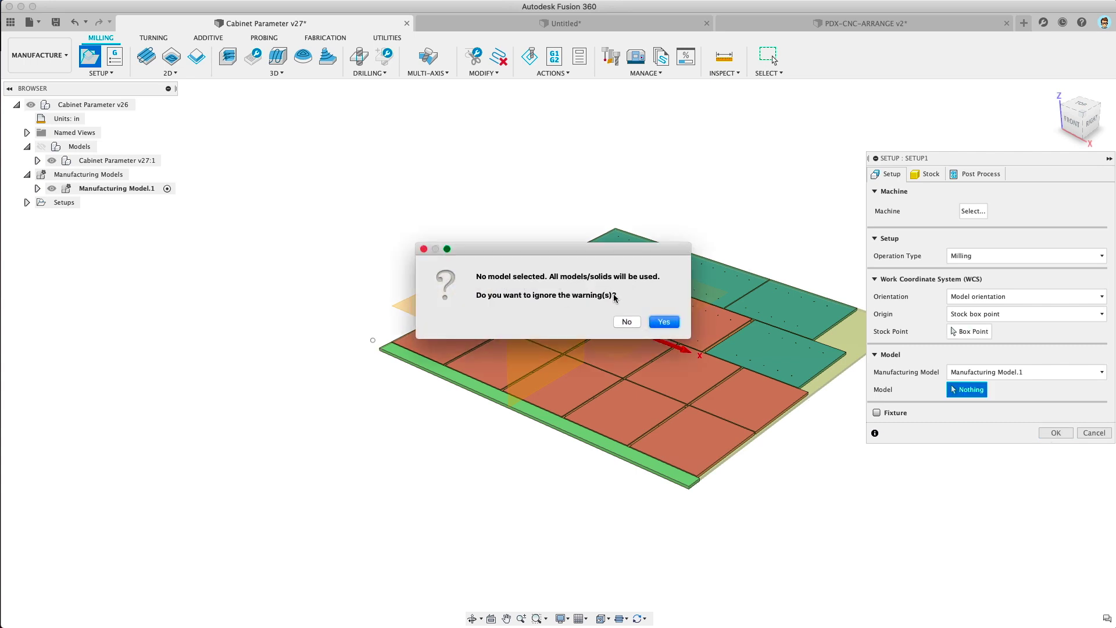
{"action": "left_click", "coordinate": [663, 322]}
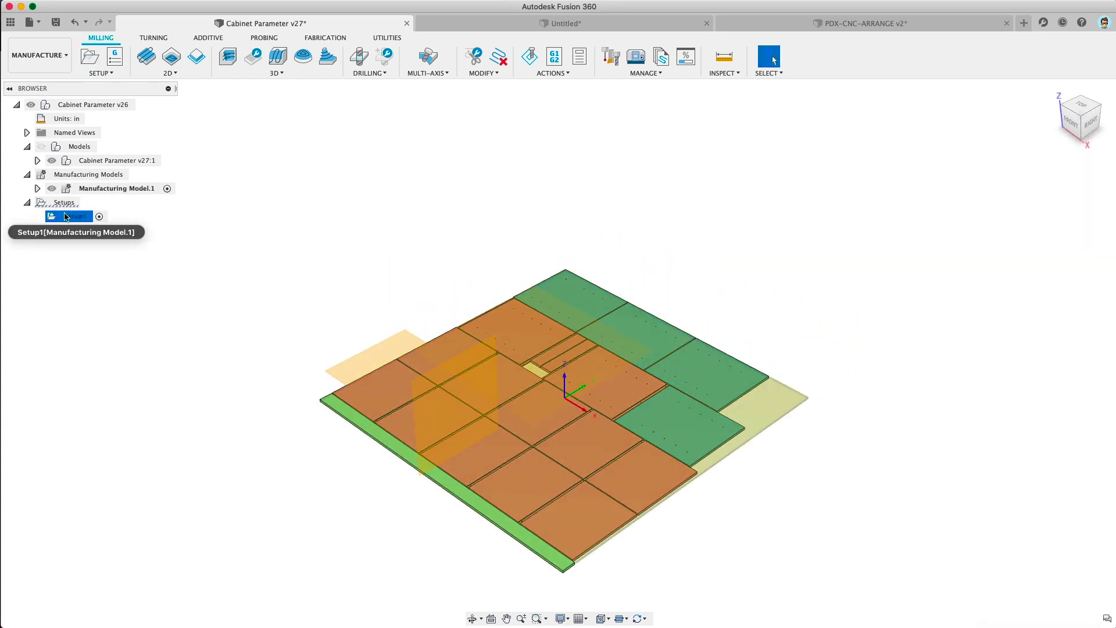
Step: Inspect the setup stock, then return to the Design workspace
{"action": "middle_click_drag", "start_coordinate": [487, 484], "coordinate": [521, 399]}
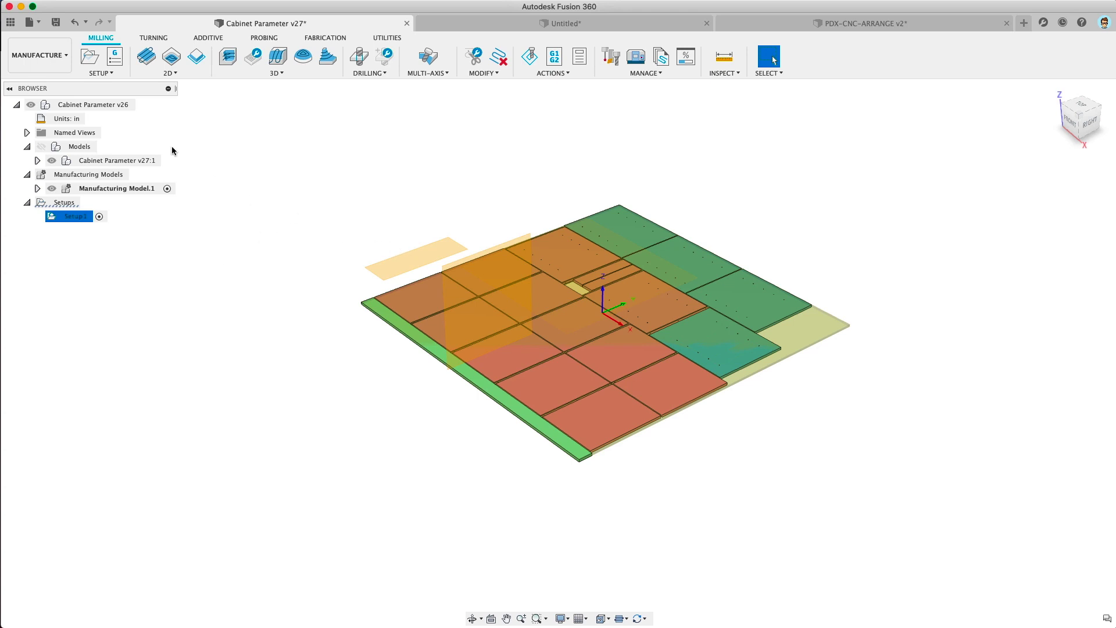
{"action": "left_click", "coordinate": [35, 58]}
{"action": "left_click", "coordinate": [47, 100]}
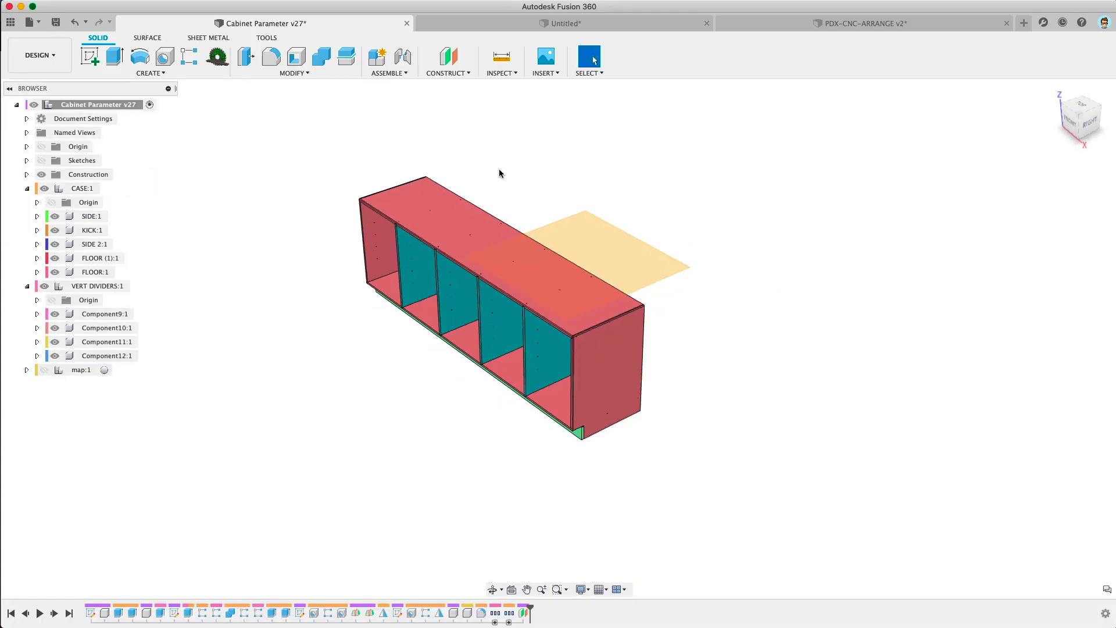
Step: Change the cabinet width parameter to 48 in the parameters list
{"action": "key", "text": "p"}
{"action": "left_click_drag", "start_coordinate": [1115, 139], "coordinate": [497, 169]}
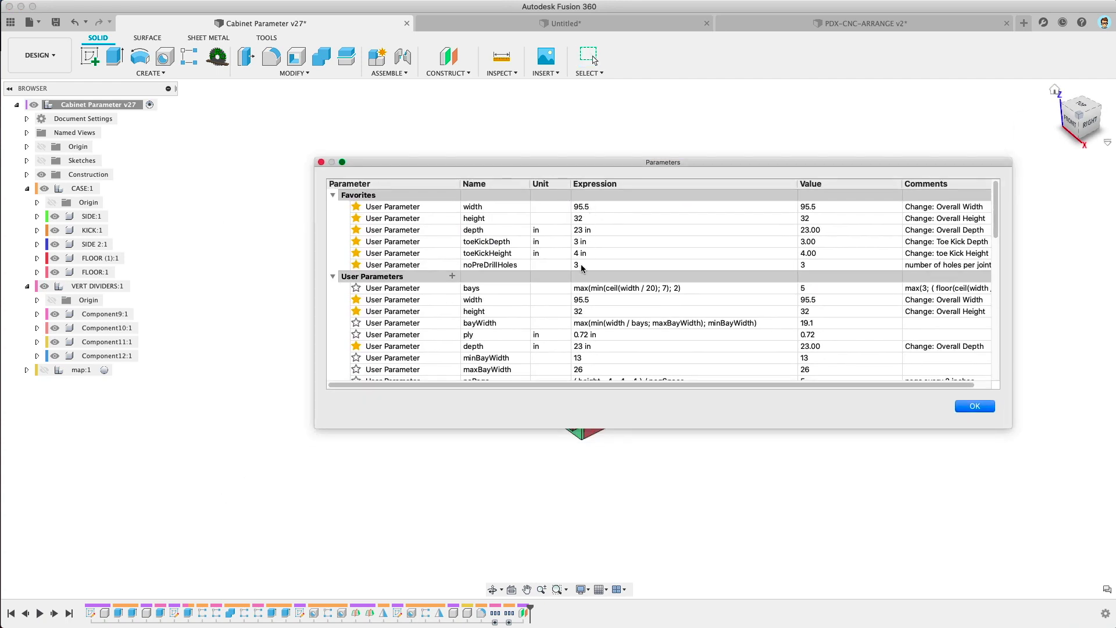
{"action": "left_click", "coordinate": [594, 207]}
{"action": "type", "text": "4"}
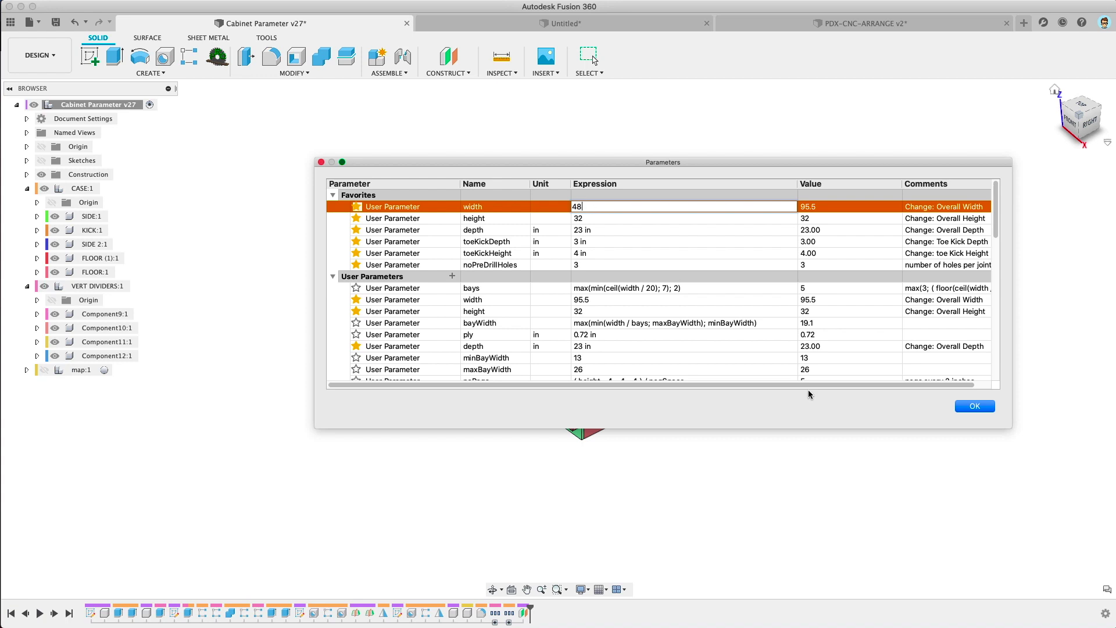
{"action": "type", "text": "8"}
{"action": "left_click", "coordinate": [975, 406]}
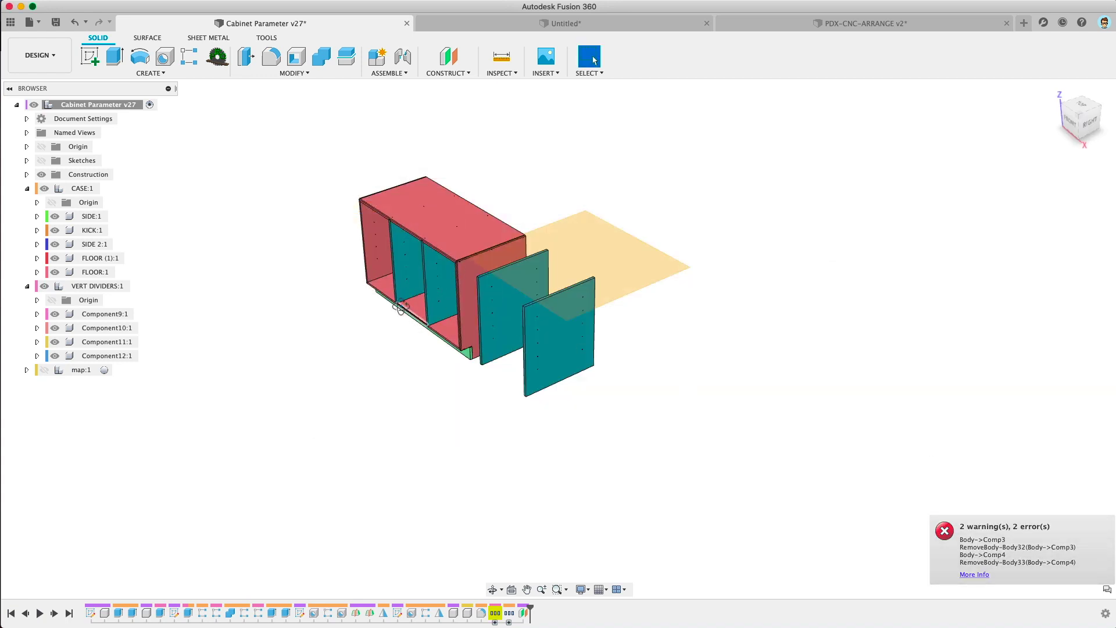
Step: Orbit to a front view of the cabinet and switch to the Manufacture workspace
{"action": "middle_click_drag", "start_coordinate": [401, 306], "coordinate": [486, 279], "text": "shift"}
{"action": "left_click", "coordinate": [40, 55]}
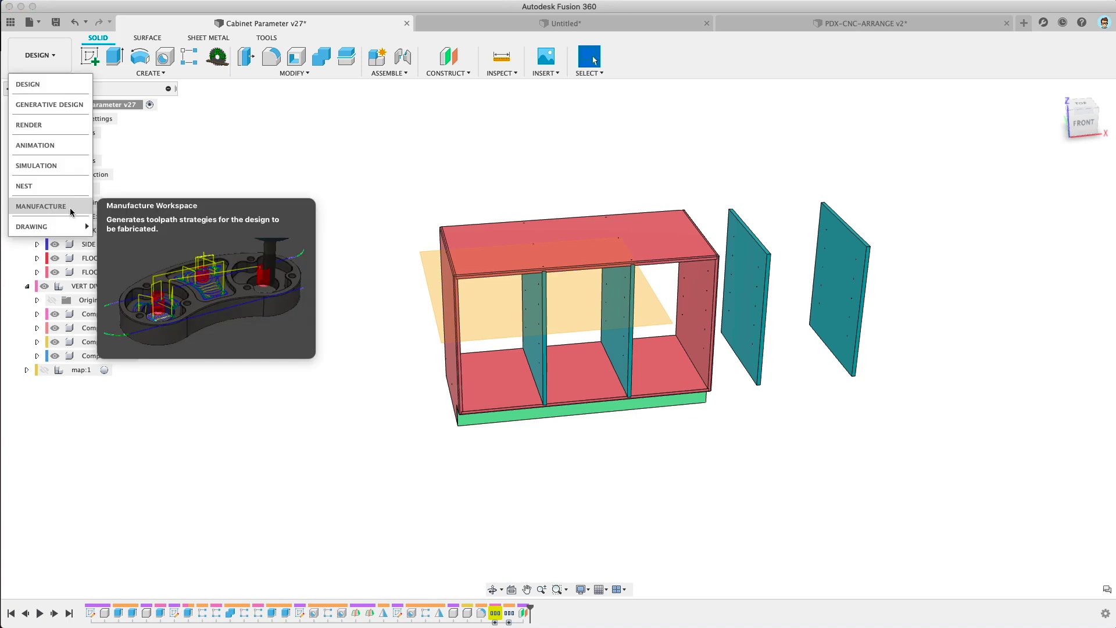
{"action": "left_click", "coordinate": [71, 210]}
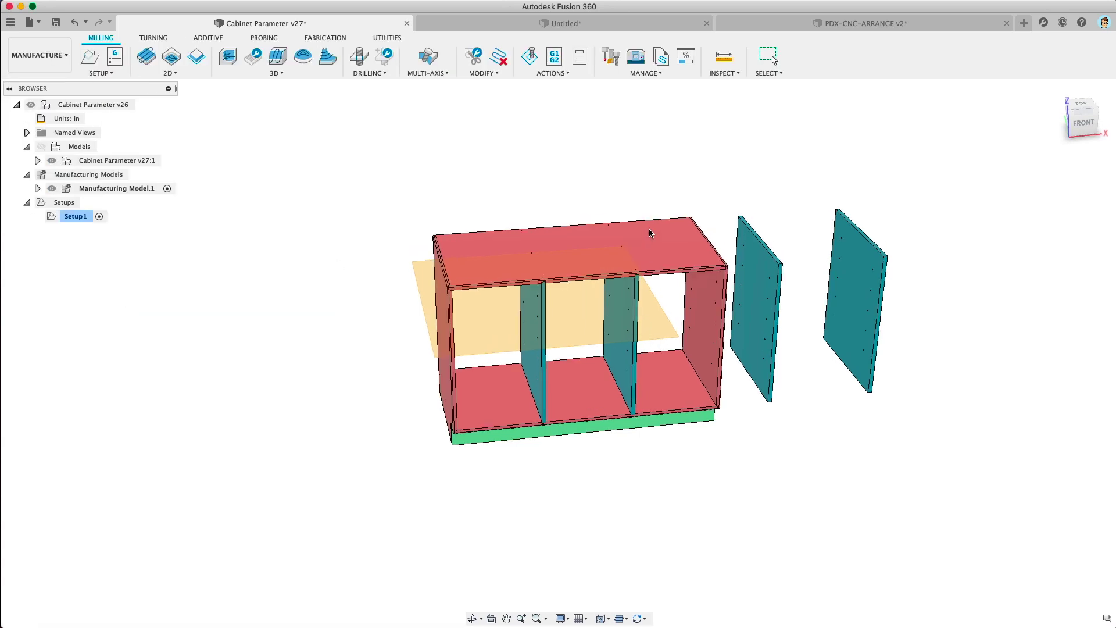
Step: Orbit and zoom around the updated nested layout to inspect the panel edges
{"action": "middle_click_drag", "start_coordinate": [661, 215], "coordinate": [619, 223], "text": "shift"}
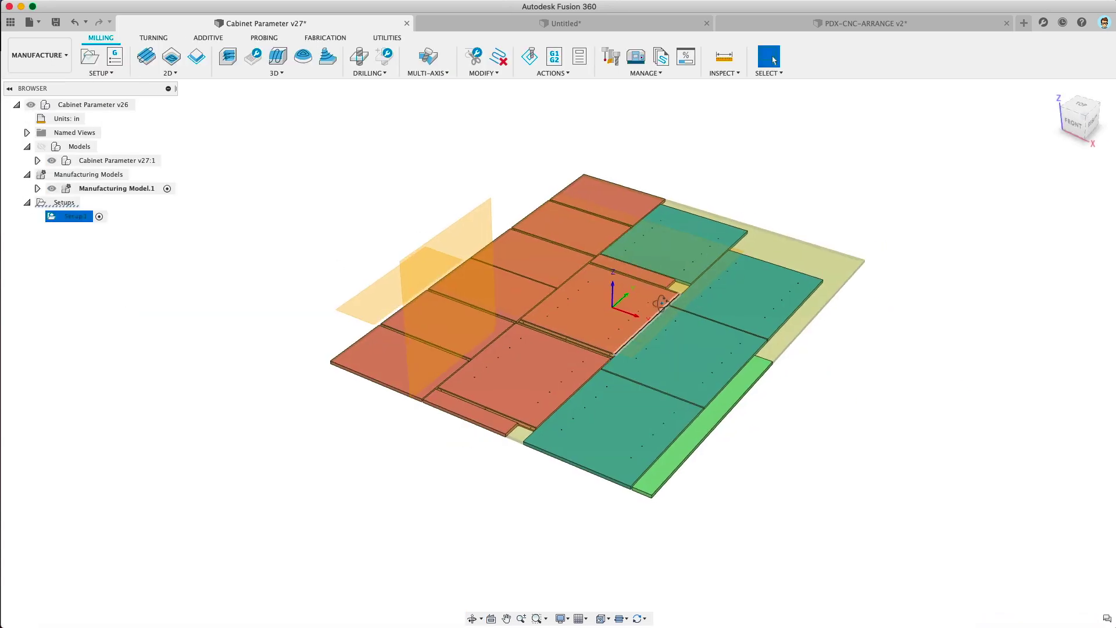
{"action": "middle_click_drag", "start_coordinate": [662, 302], "coordinate": [706, 309], "text": "shift"}
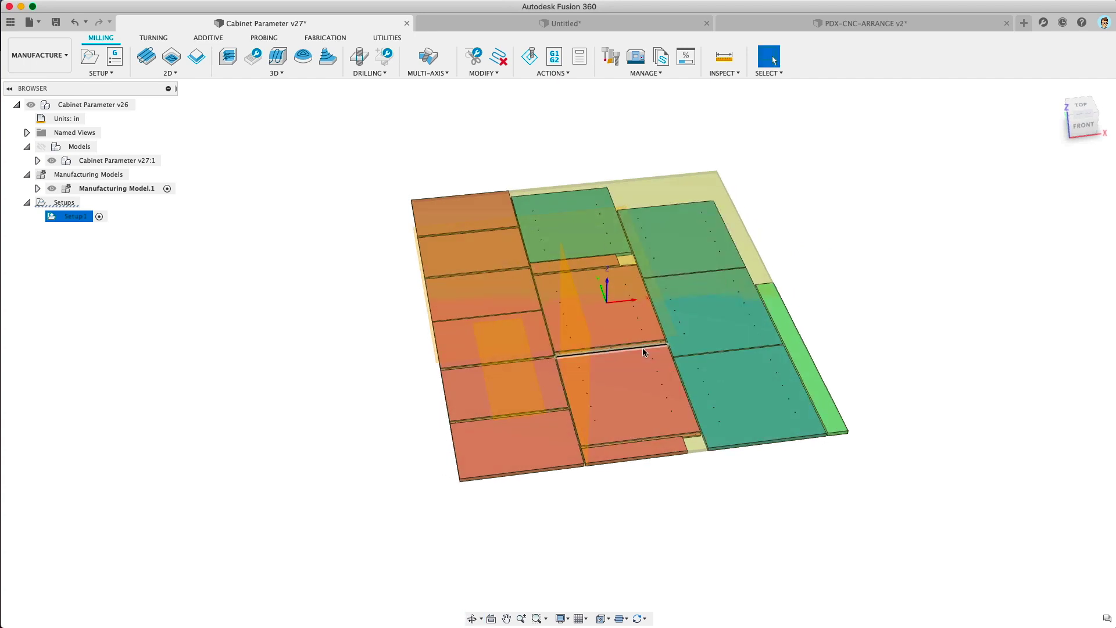
{"action": "middle_click_drag", "start_coordinate": [643, 348], "coordinate": [615, 349], "text": "shift"}
{"action": "scroll", "coordinate": [529, 310], "scroll_direction": "up", "scroll_amount": 5}
{"action": "middle_click_drag", "start_coordinate": [527, 307], "coordinate": [573, 306], "text": "shift"}
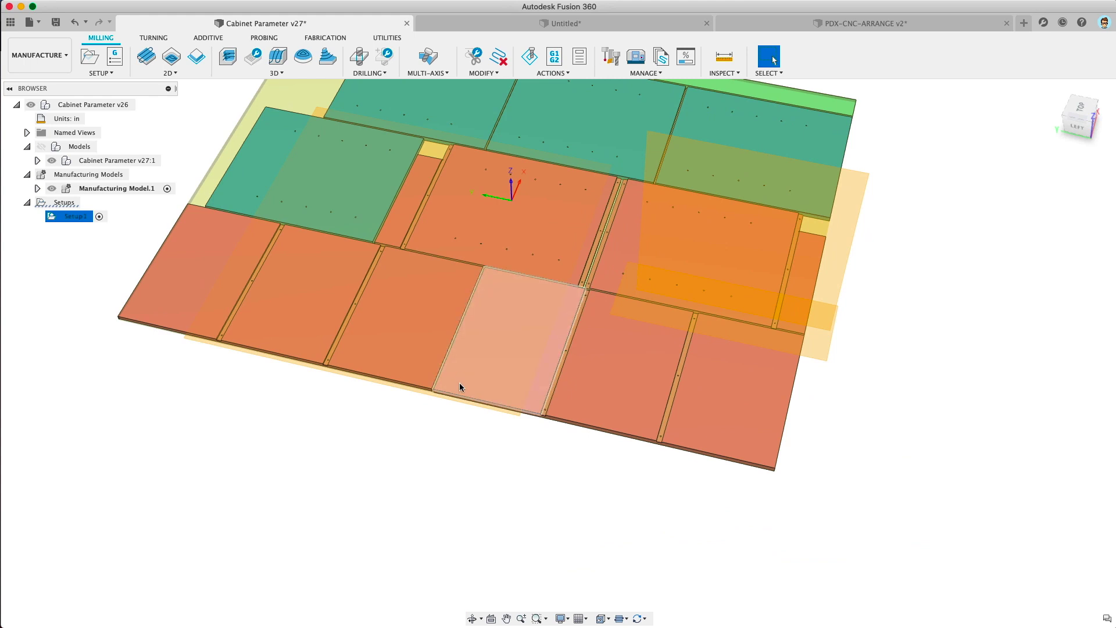
{"action": "middle_click_drag", "start_coordinate": [459, 387], "coordinate": [590, 398], "text": "shift"}
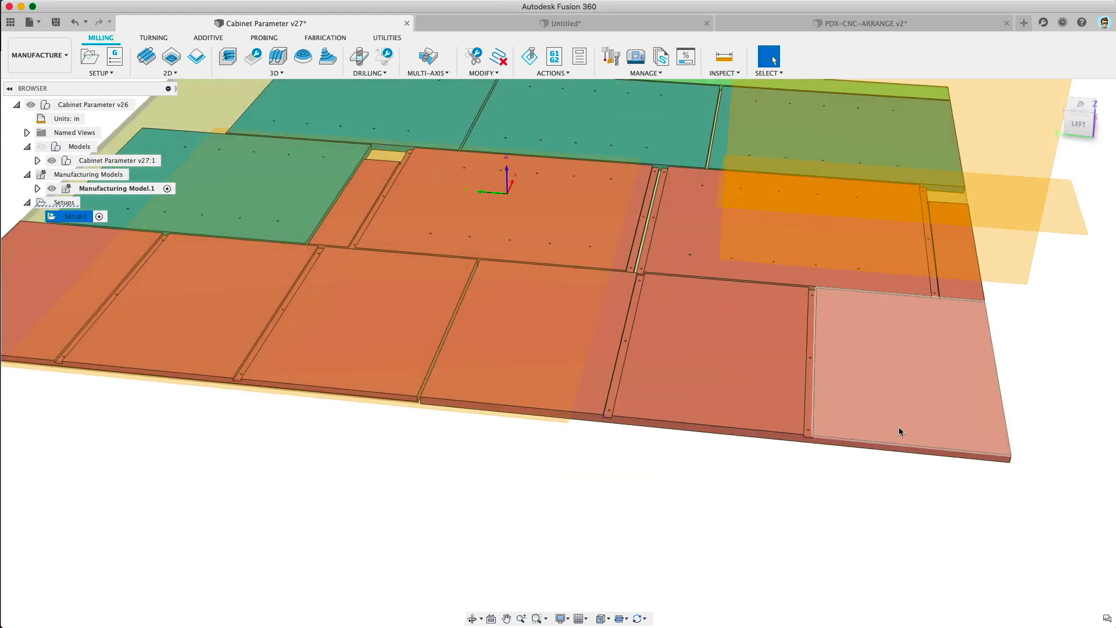
{"action": "middle_click_drag", "start_coordinate": [899, 431], "coordinate": [713, 348], "text": "shift"}
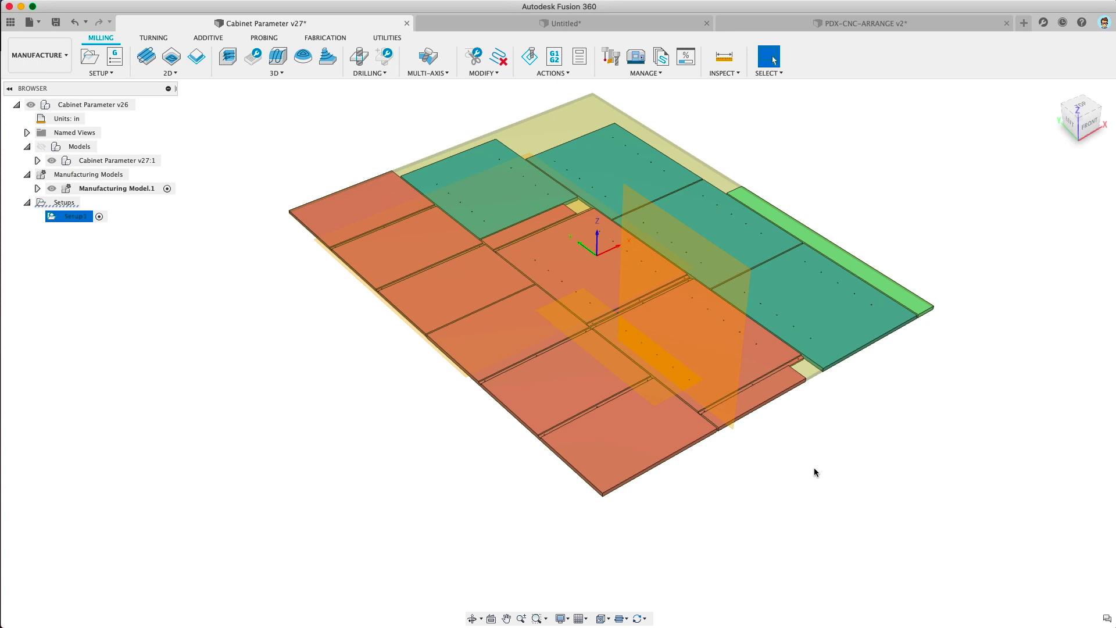
Step: Deselect the setup to hide the stock and bring up Manufacturing Model.1's options
{"action": "left_click", "coordinate": [814, 468]}
{"action": "middle_click_drag", "start_coordinate": [812, 458], "coordinate": [825, 459], "text": "shift"}
{"action": "key", "text": "Escape"}
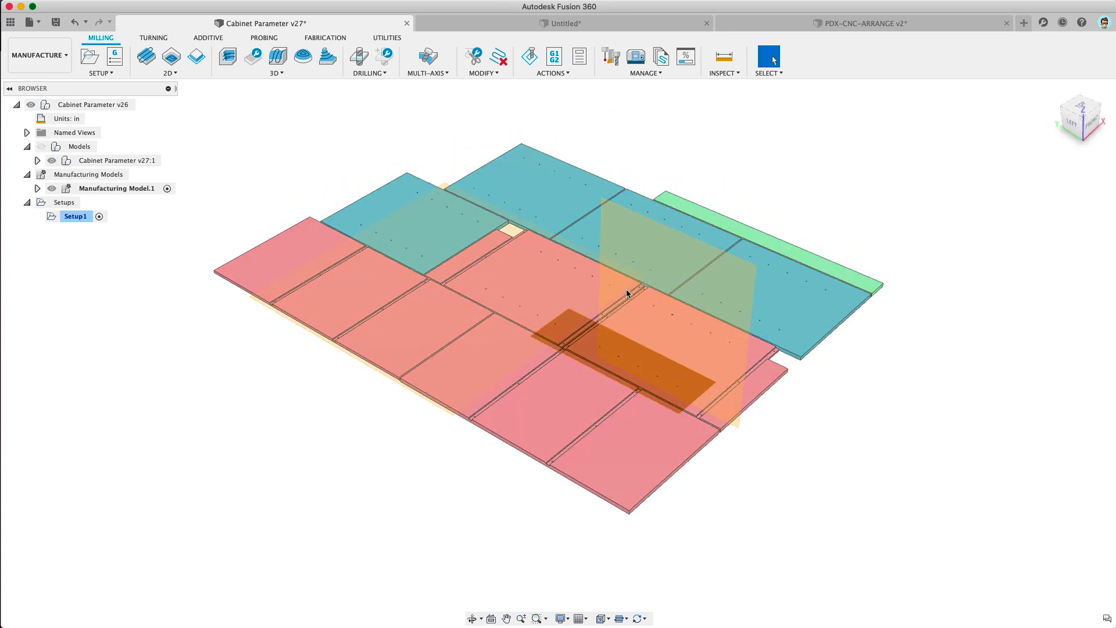
{"action": "middle_click_drag", "start_coordinate": [464, 321], "coordinate": [578, 332]}
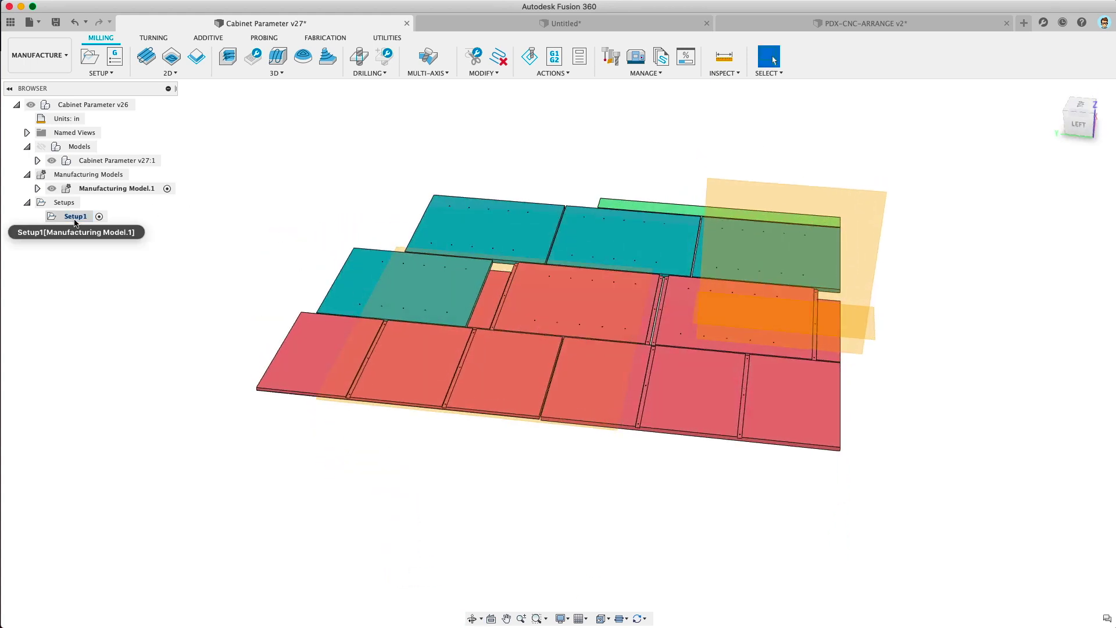
{"action": "right_click", "coordinate": [102, 188]}
Step: Edit Manufacturing Model.1, rotate the left three-panel body -90° about Z, then switch to PDX-CNC-ARRANGE
{"action": "left_click", "coordinate": [137, 192]}
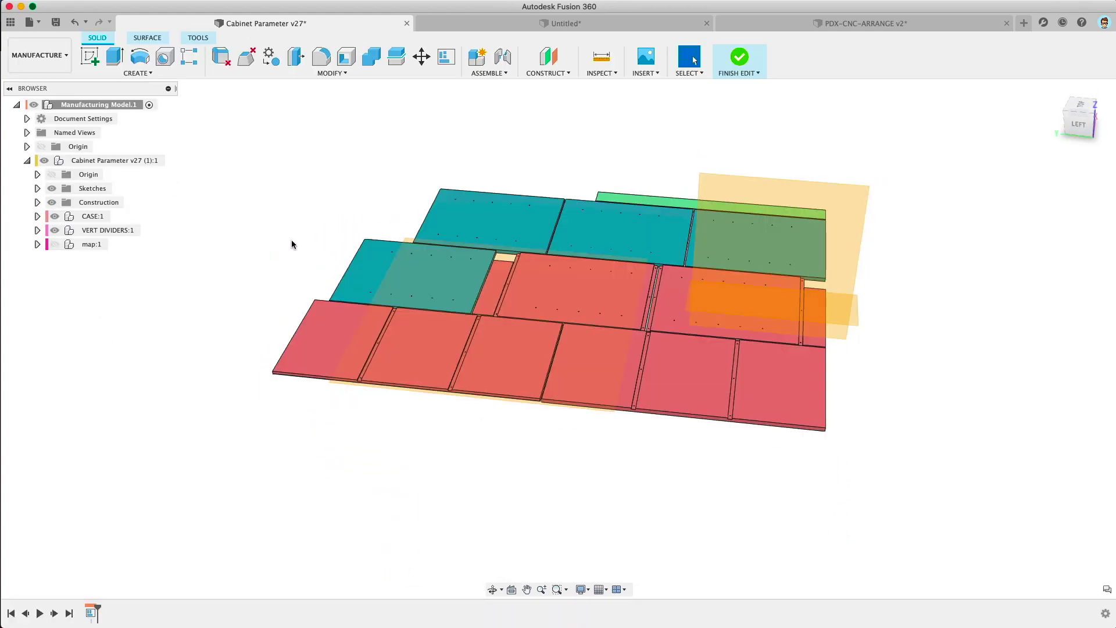
{"action": "key", "text": "m"}
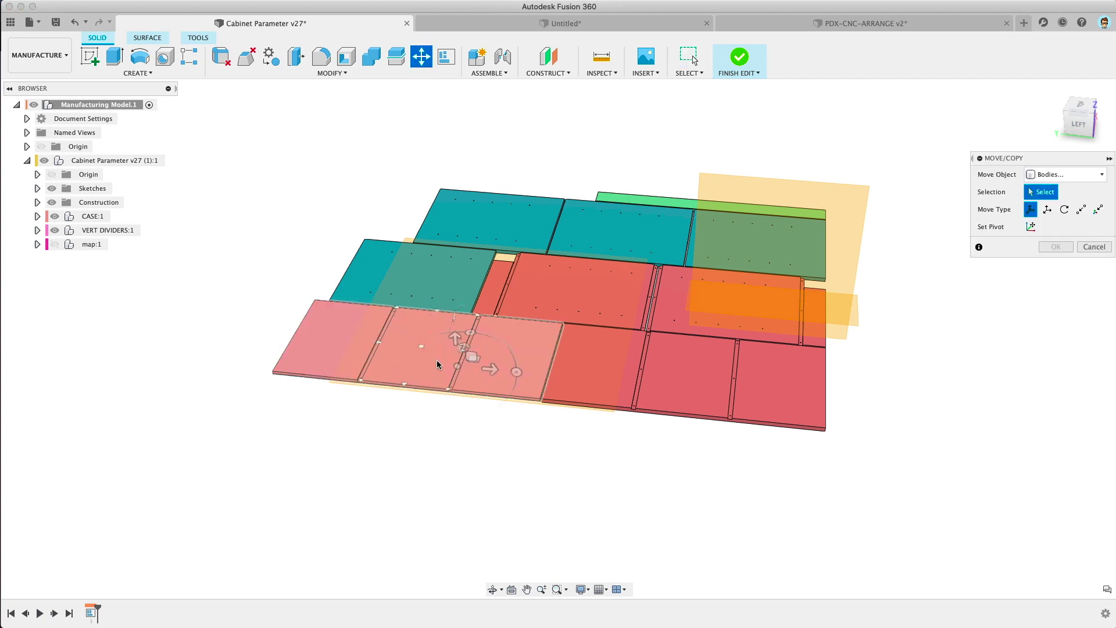
{"action": "left_click", "coordinate": [442, 365]}
{"action": "left_click_drag", "start_coordinate": [471, 329], "coordinate": [517, 368]}
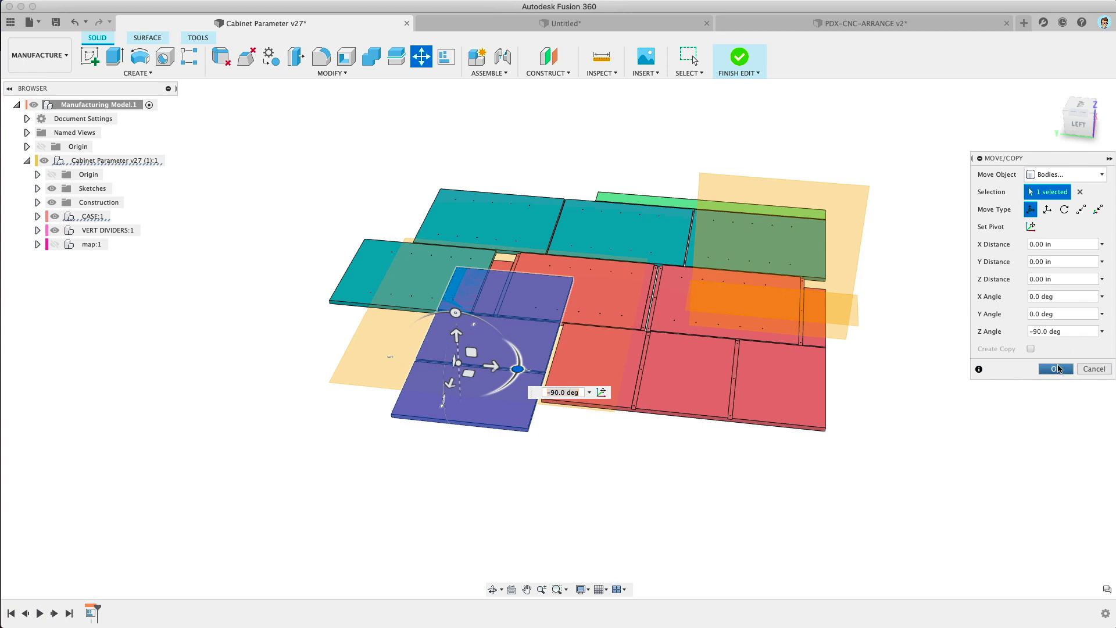
{"action": "key", "text": "Return"}
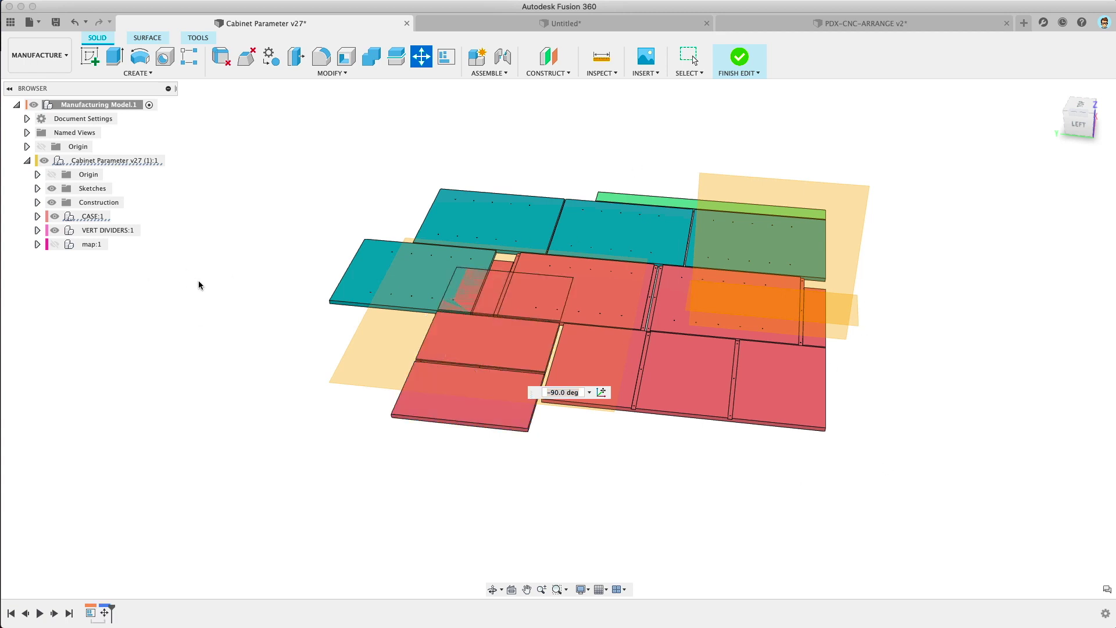
{"action": "middle_click_drag", "start_coordinate": [180, 285], "coordinate": [853, 216], "text": "shift"}
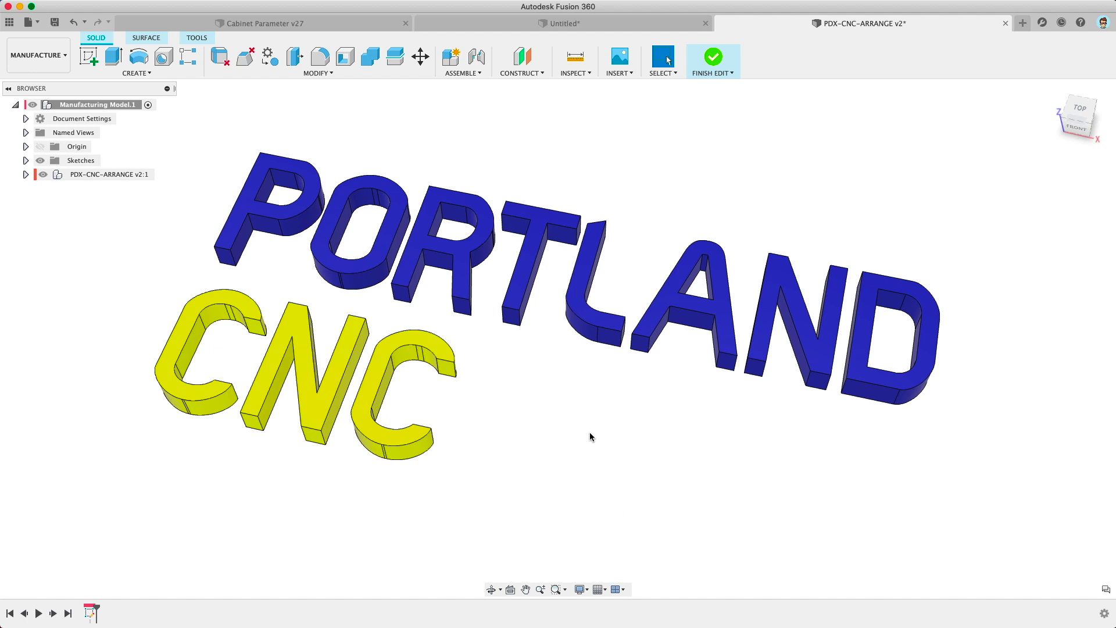
Step: Arrange all the letter components flat on the sketch plate with its circle and rectangles
{"action": "scroll", "coordinate": [590, 436], "scroll_direction": "down", "scroll_amount": 2}
{"action": "left_click", "coordinate": [321, 74]}
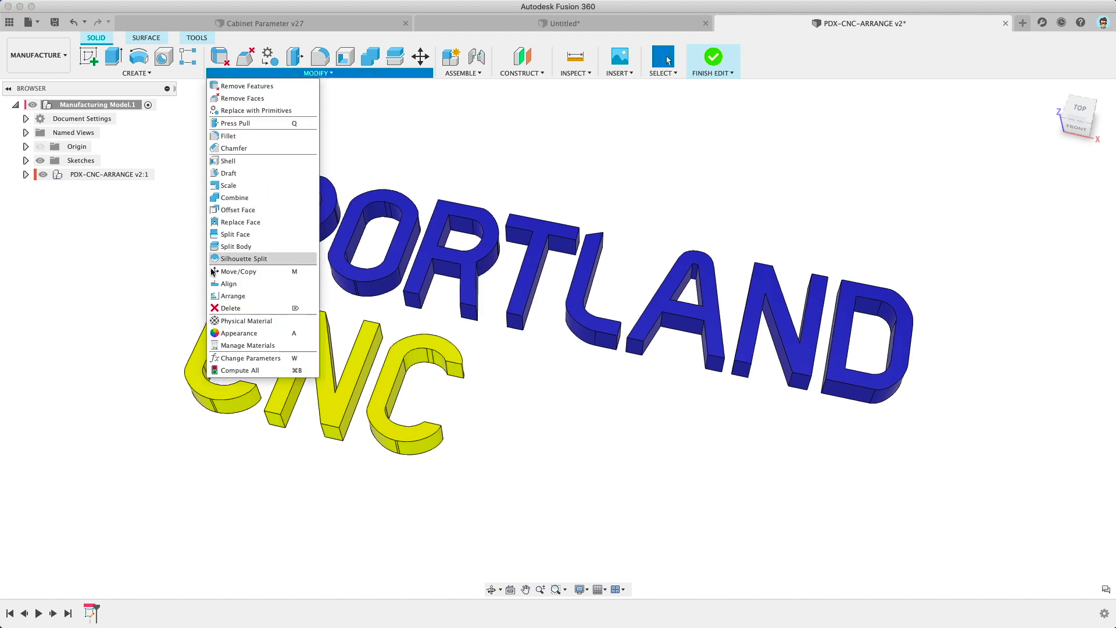
{"action": "left_click", "coordinate": [226, 301]}
{"action": "left_click_drag", "start_coordinate": [165, 148], "coordinate": [931, 509]}
{"action": "scroll", "coordinate": [859, 491], "scroll_direction": "down", "scroll_amount": 2}
{"action": "middle_click_drag", "start_coordinate": [859, 490], "coordinate": [470, 402]}
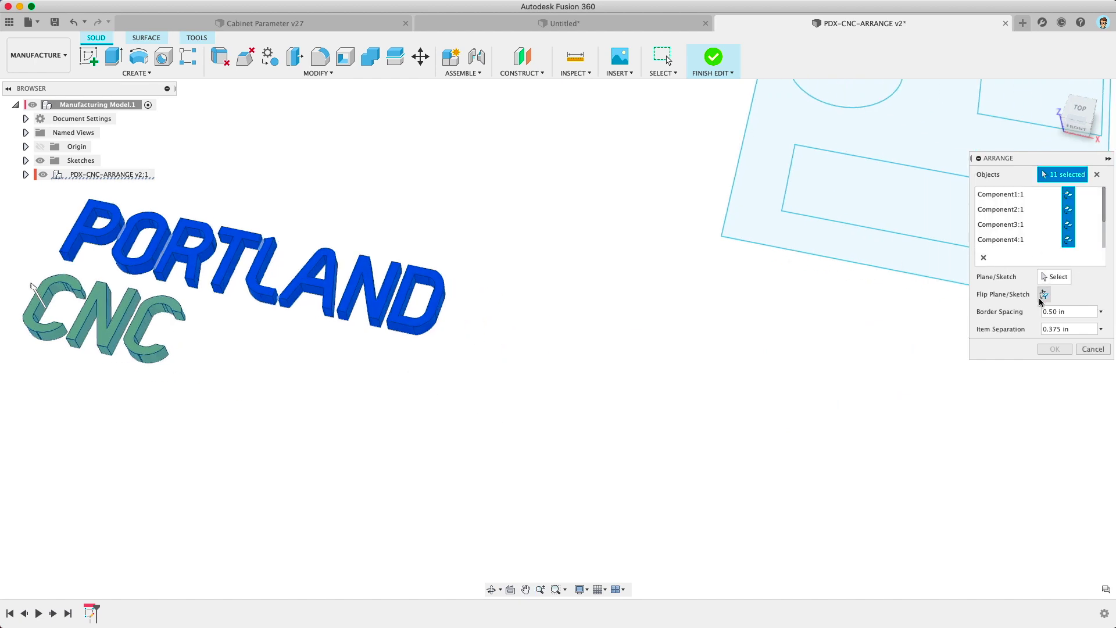
{"action": "middle_click_drag", "start_coordinate": [773, 297], "coordinate": [484, 321]}
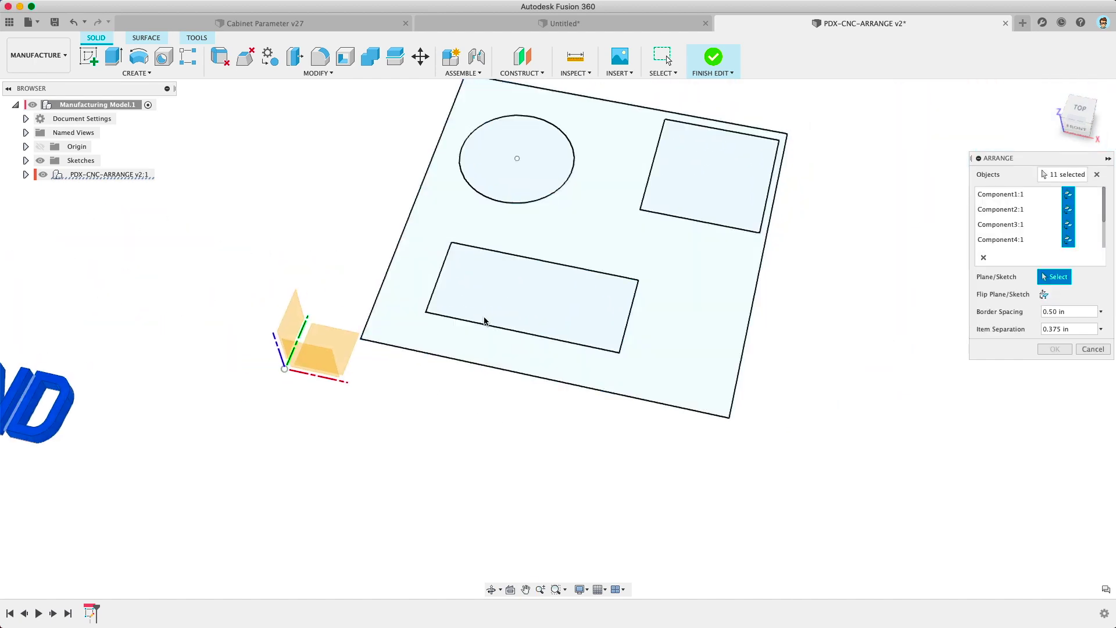
{"action": "left_click", "coordinate": [575, 243]}
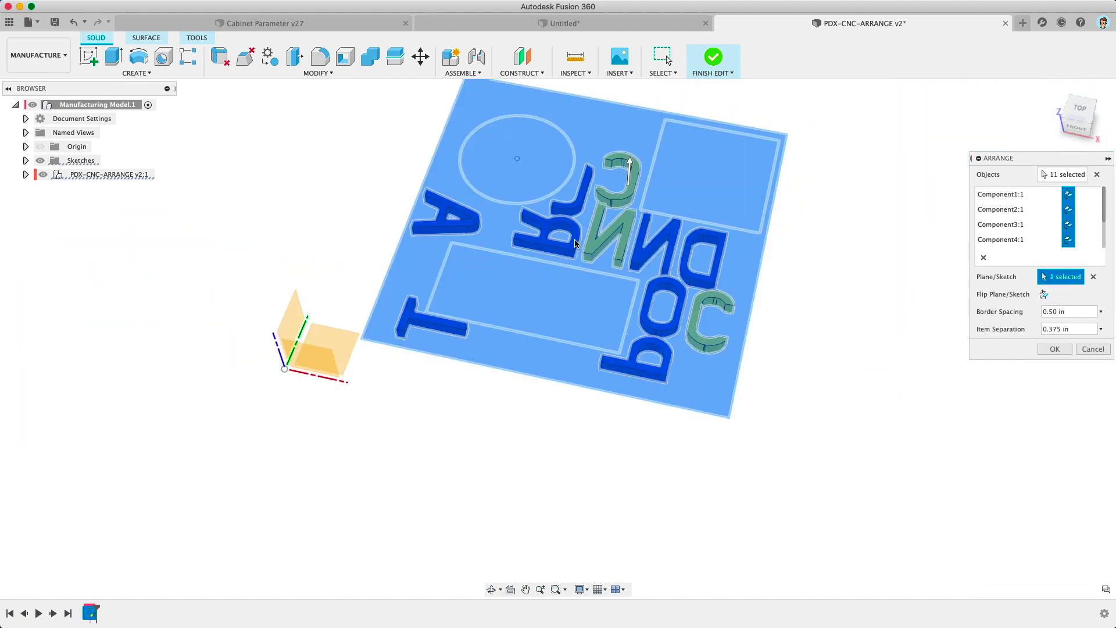
{"action": "mouse_move", "coordinate": [969, 356]}
{"action": "middle_mouse_down", "text": "shift"}
{"action": "mouse_move", "coordinate": [889, 396]}
{"action": "mouse_move", "coordinate": [670, 296]}
{"action": "middle_mouse_up", "text": "shift"}
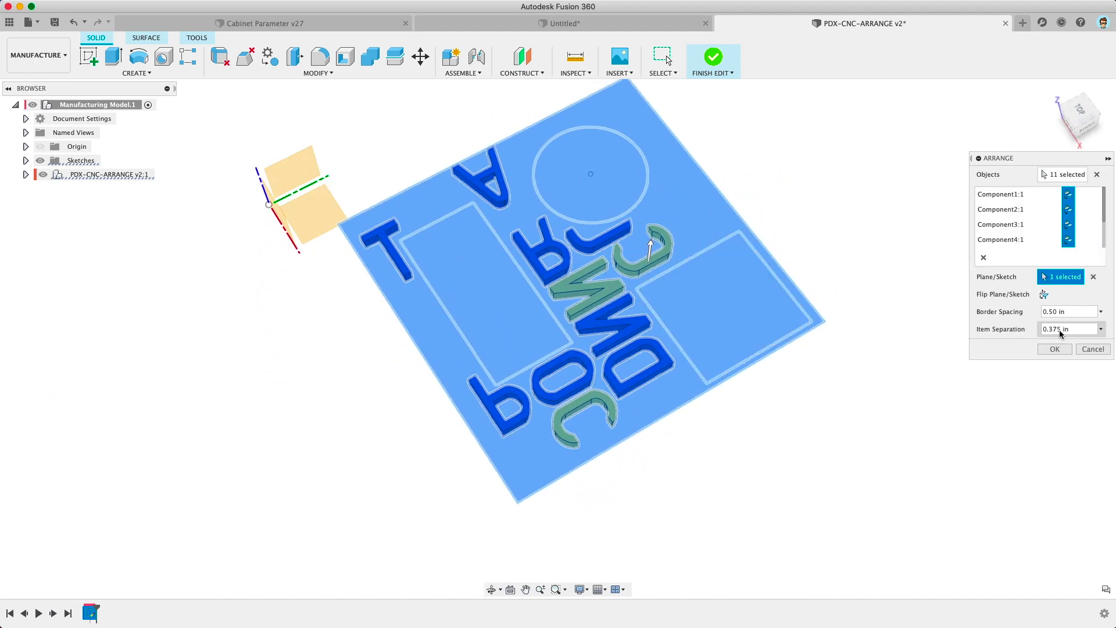
{"action": "left_click", "coordinate": [1054, 349]}
Step: Orbit the plate more upright and select the rectangle's lower edge
{"action": "middle_click_drag", "start_coordinate": [855, 416], "coordinate": [531, 295], "text": "shift"}
{"action": "middle_click_drag", "start_coordinate": [227, 312], "coordinate": [232, 307]}
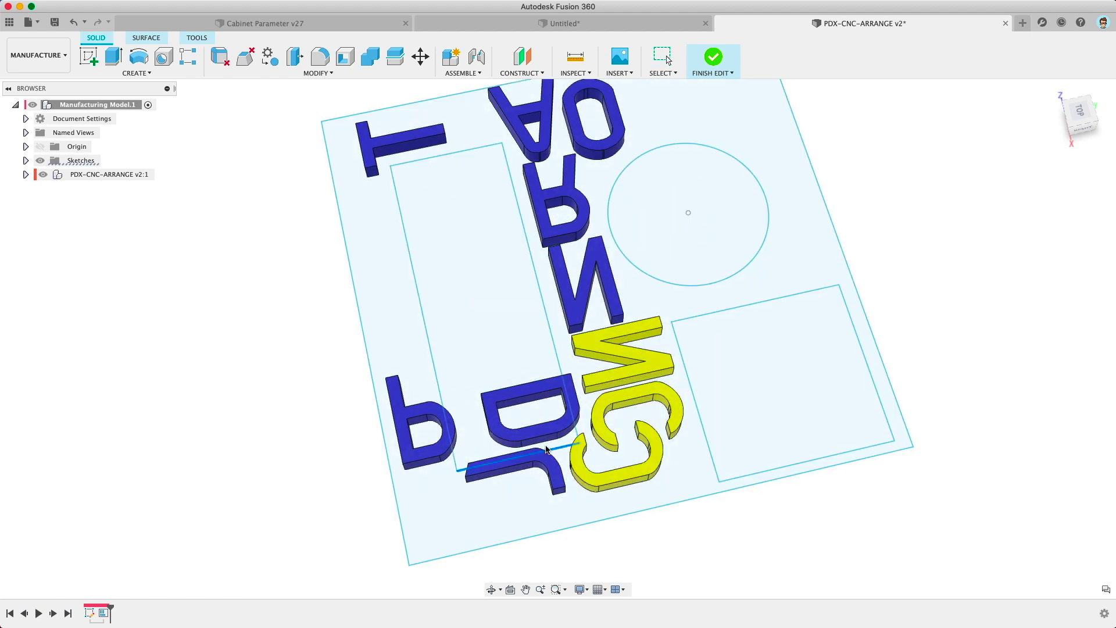
{"action": "left_click", "coordinate": [547, 449]}
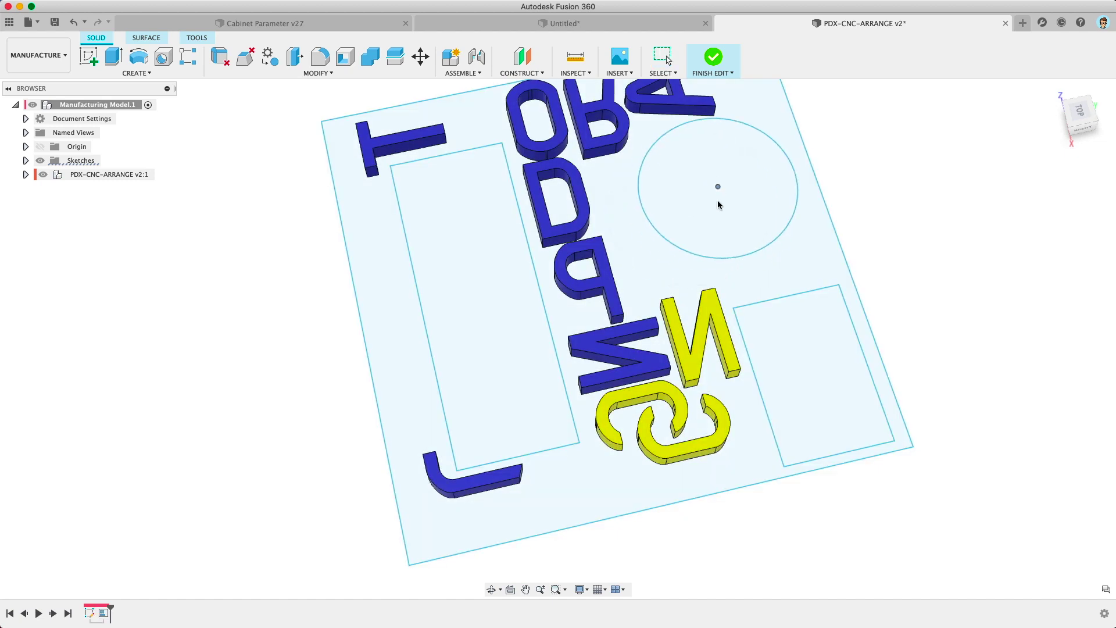
{"action": "scroll", "coordinate": [653, 224], "scroll_direction": "down", "scroll_amount": 2}
{"action": "middle_click_drag", "start_coordinate": [649, 214], "coordinate": [633, 262]}
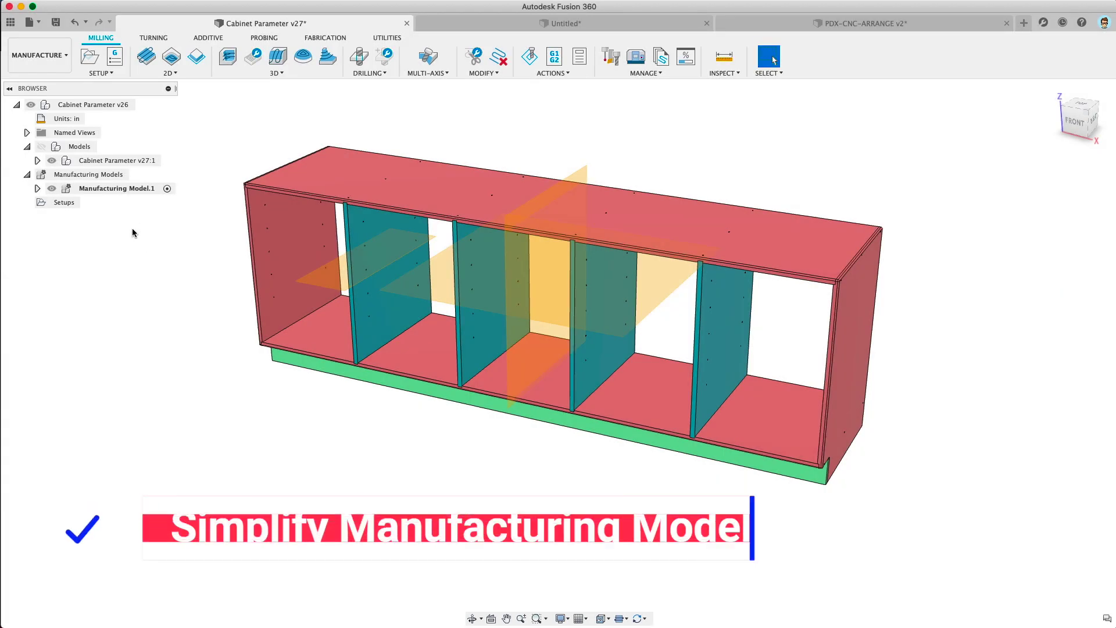
Step: Enter editing mode for Manufacturing Model.1
{"action": "right_click", "coordinate": [119, 190]}
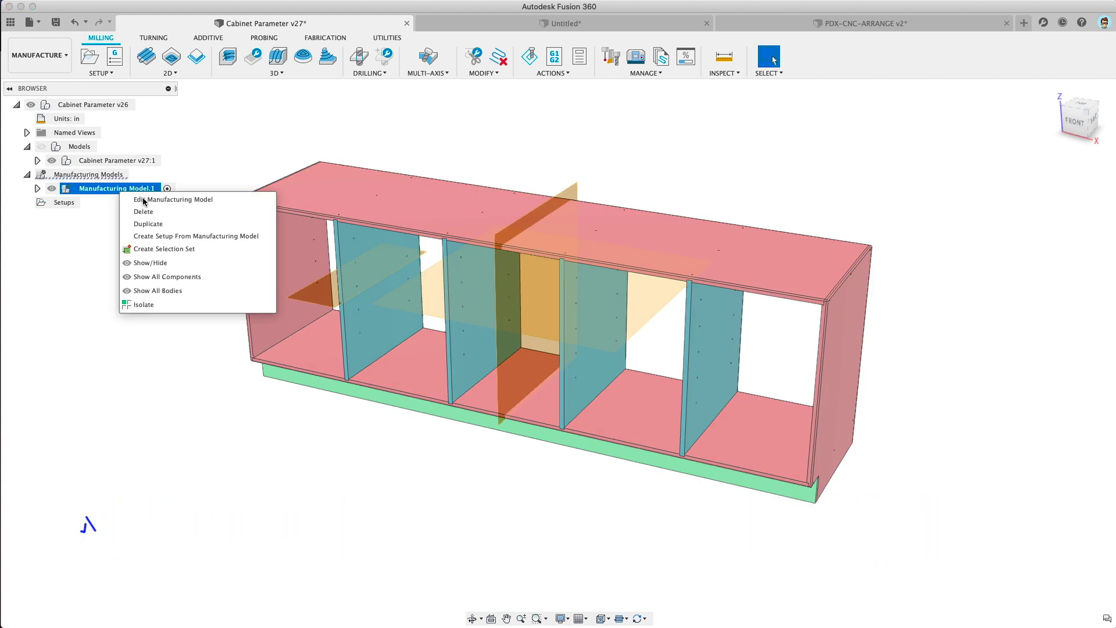
{"action": "left_click", "coordinate": [144, 200]}
{"action": "left_click", "coordinate": [269, 75]}
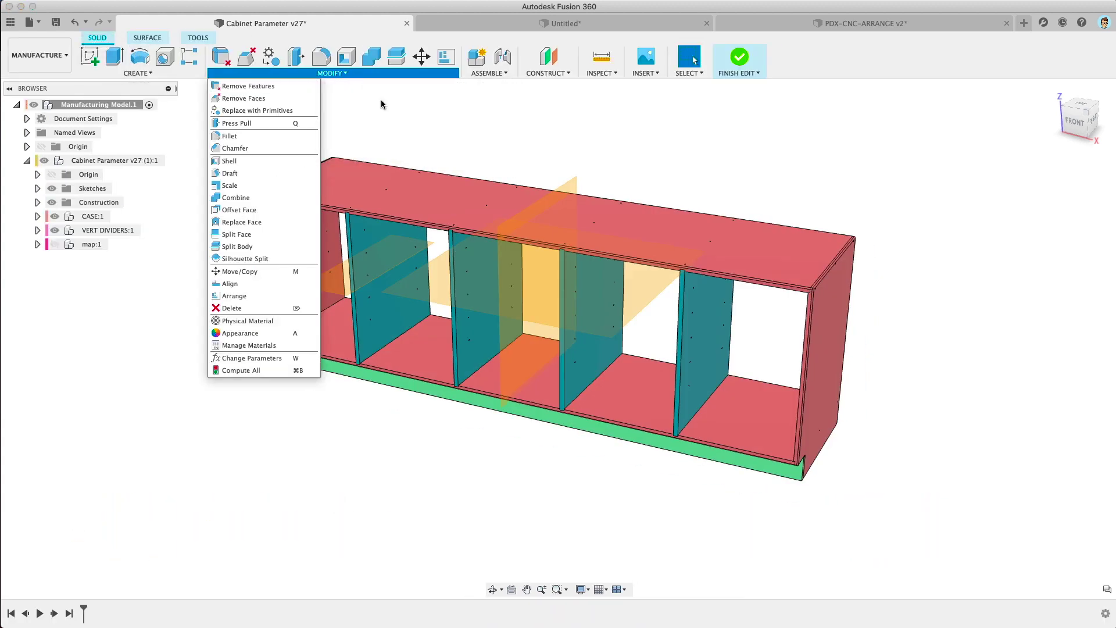
{"action": "scroll", "coordinate": [820, 288], "scroll_direction": "up", "scroll_amount": 10}
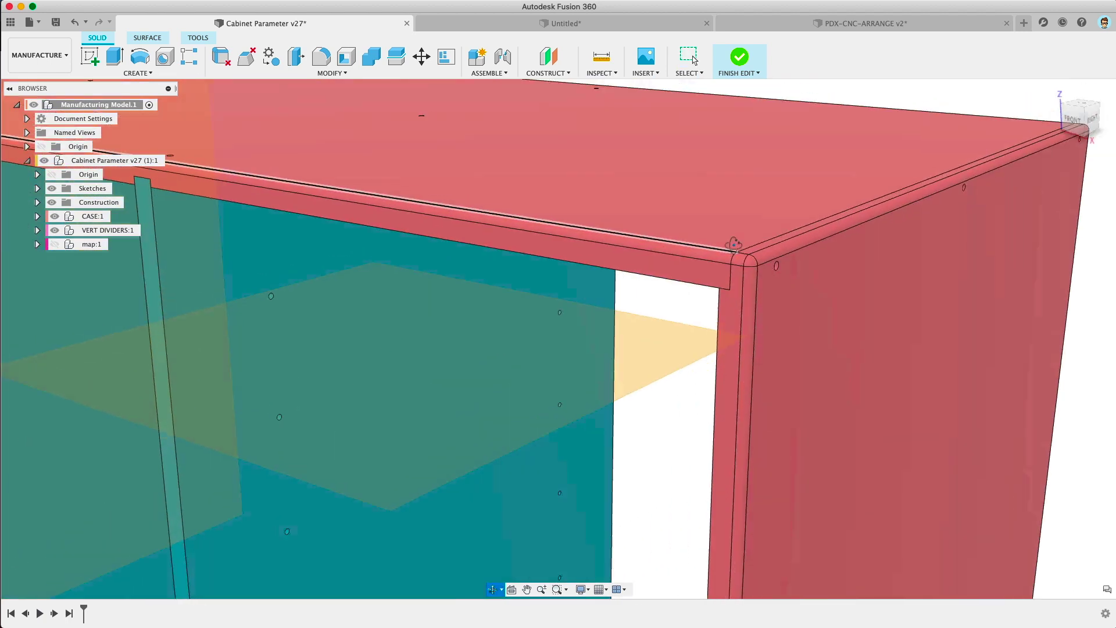
Step: Orbit and zoom to inspect the filleted top-right corner of the cabinet
{"action": "mouse_move", "coordinate": [734, 245]}
{"action": "middle_mouse_down", "text": "shift"}
{"action": "mouse_move", "coordinate": [755, 236]}
{"action": "mouse_move", "coordinate": [745, 252]}
{"action": "middle_mouse_up", "text": "shift"}
{"action": "scroll", "coordinate": [763, 265], "scroll_direction": "up", "scroll_amount": 5}
{"action": "scroll", "coordinate": [759, 261], "scroll_direction": "down", "scroll_amount": 2}
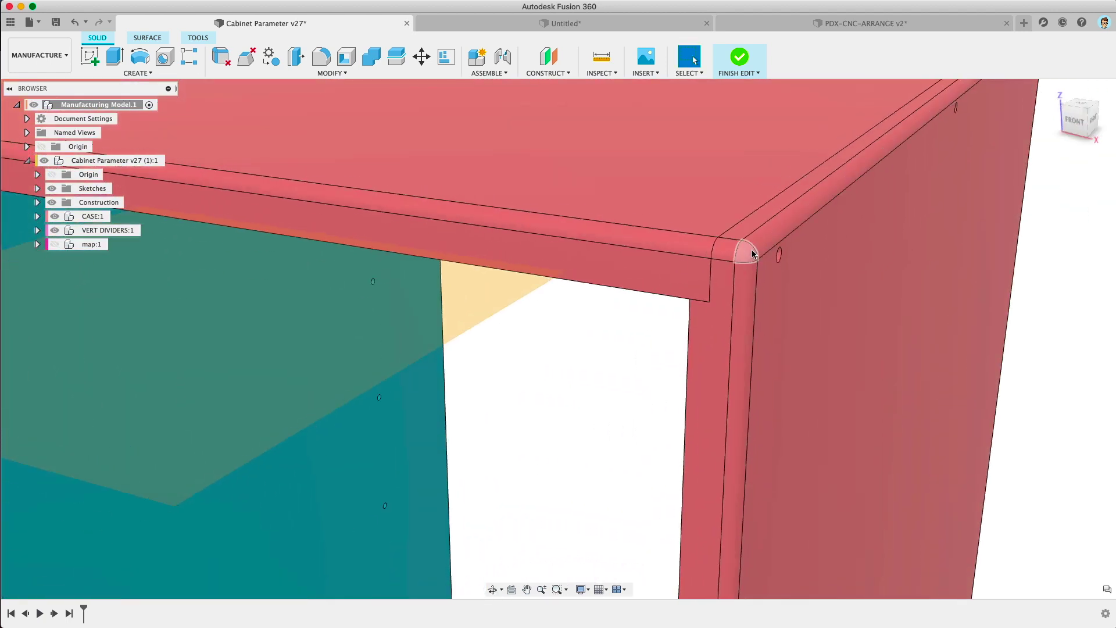
{"action": "scroll", "coordinate": [738, 264], "scroll_direction": "down", "scroll_amount": 3}
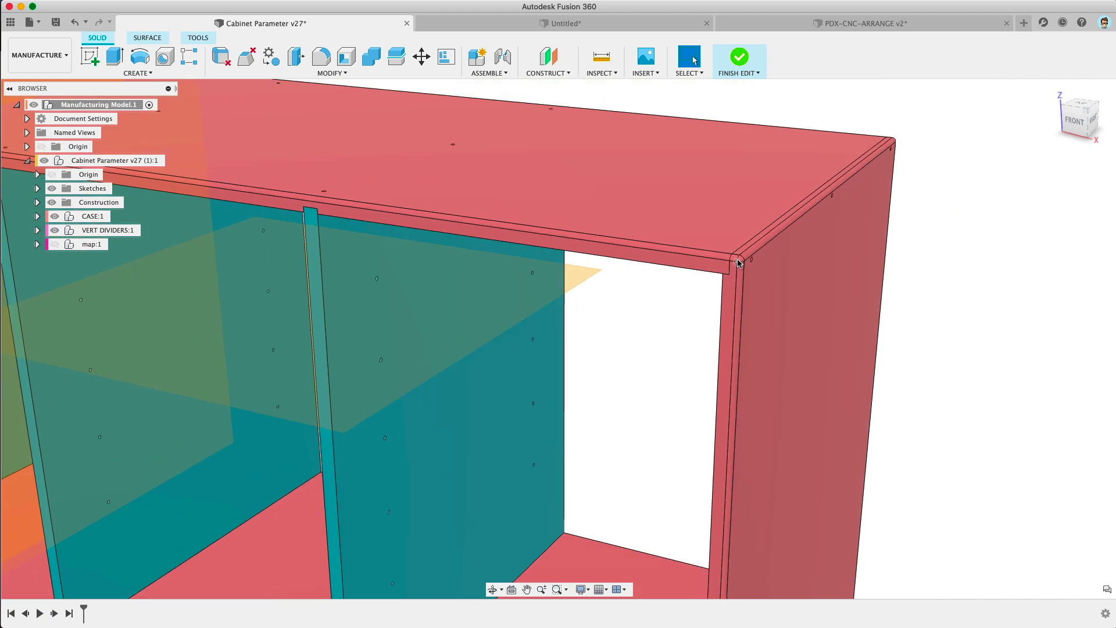
{"action": "scroll", "coordinate": [738, 263], "scroll_direction": "down", "scroll_amount": 5}
{"action": "middle_click_drag", "start_coordinate": [740, 267], "coordinate": [723, 308], "text": "shift"}
{"action": "scroll", "coordinate": [677, 336], "scroll_direction": "up", "scroll_amount": 5}
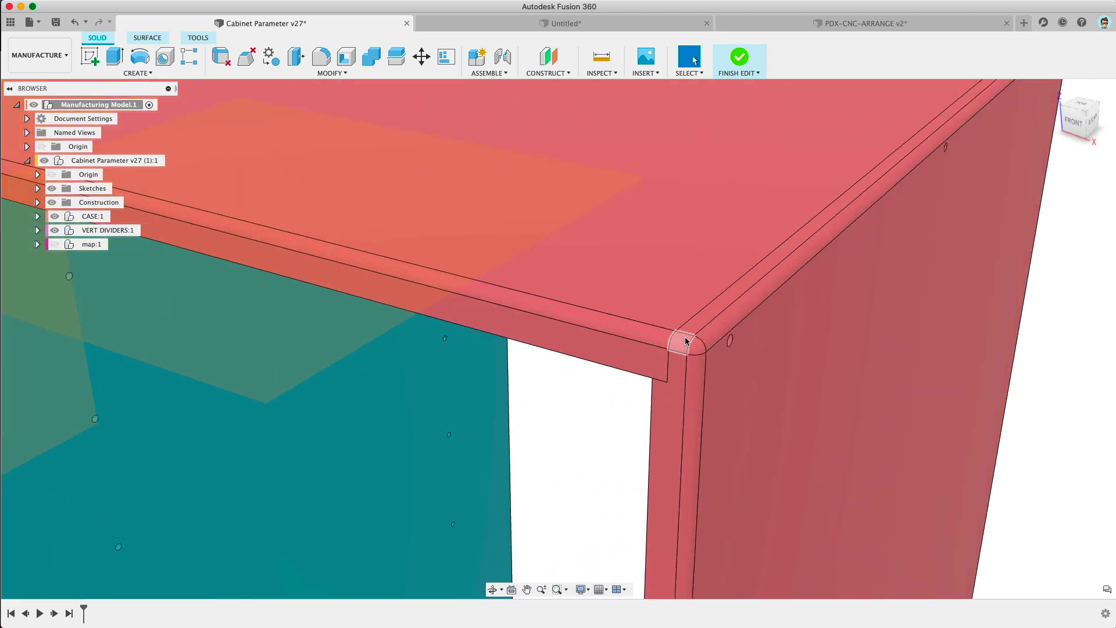
{"action": "scroll", "coordinate": [688, 338], "scroll_direction": "down", "scroll_amount": 5}
{"action": "scroll", "coordinate": [690, 346], "scroll_direction": "up", "scroll_amount": 5}
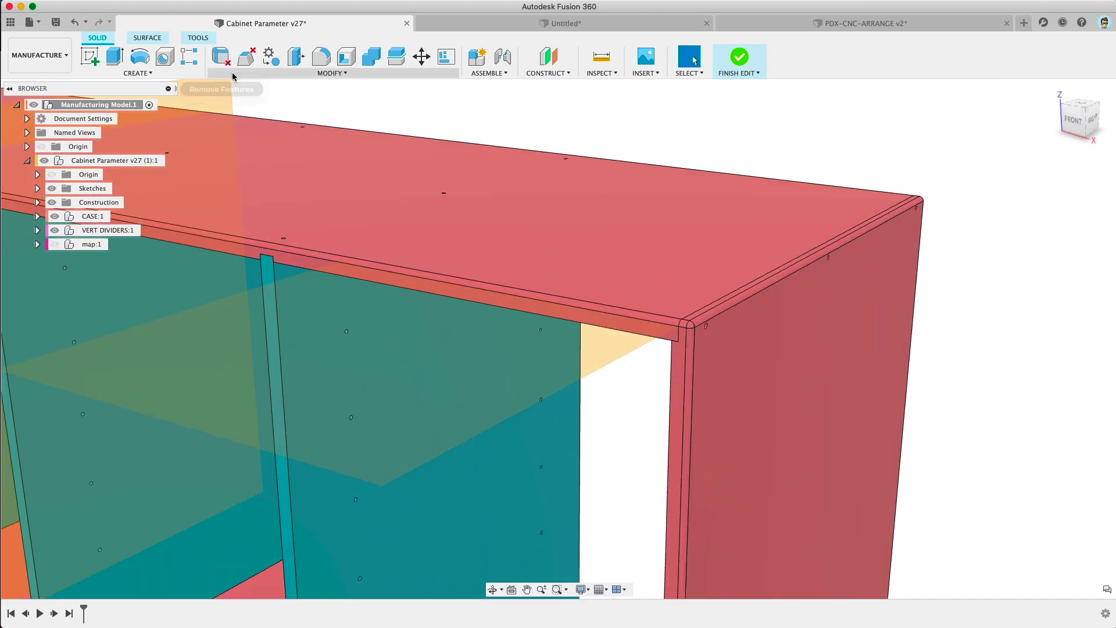
{"action": "left_click", "coordinate": [233, 75]}
Step: Start Remove Features and select the cabinet top, bottom and other panels
{"action": "left_click", "coordinate": [248, 86]}
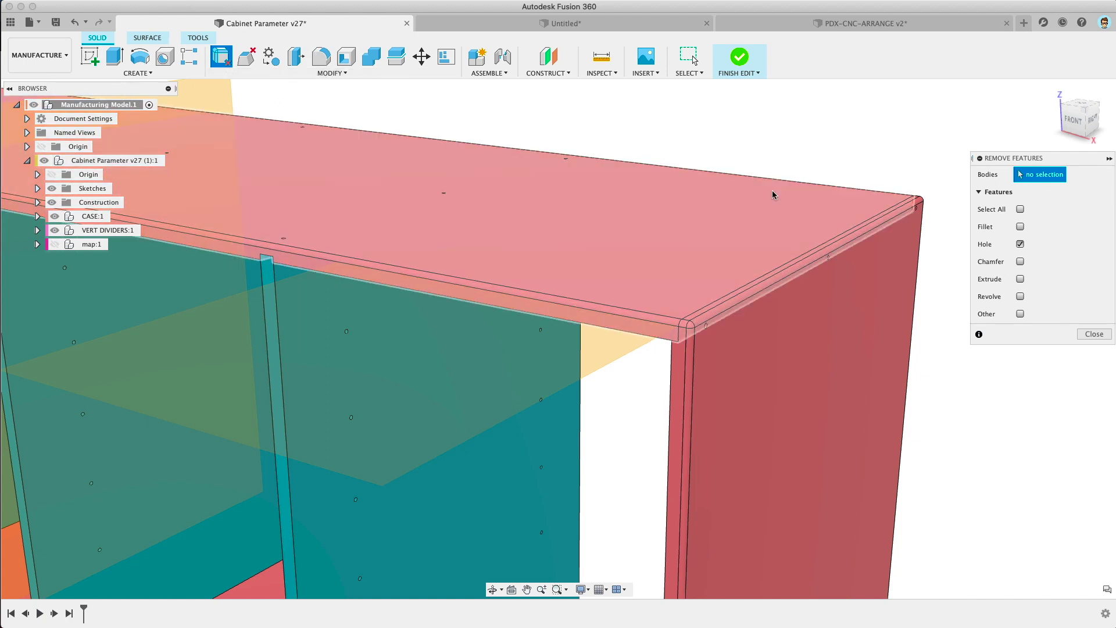
{"action": "left_click", "coordinate": [741, 333]}
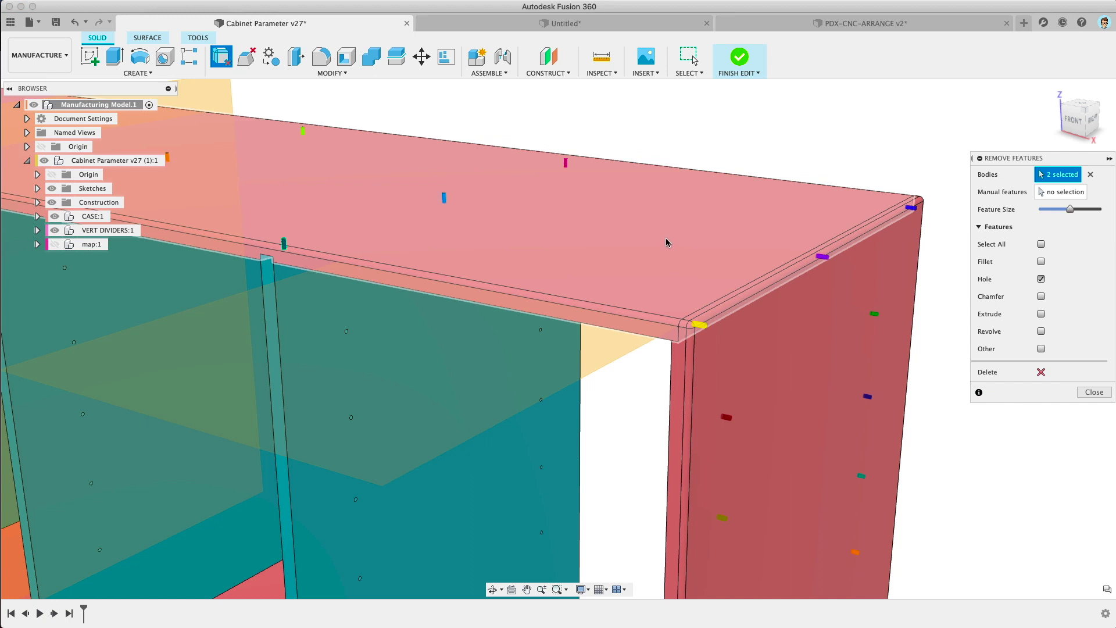
{"action": "scroll", "coordinate": [768, 219], "scroll_direction": "down", "scroll_amount": 10}
{"action": "left_click", "coordinate": [685, 395]}
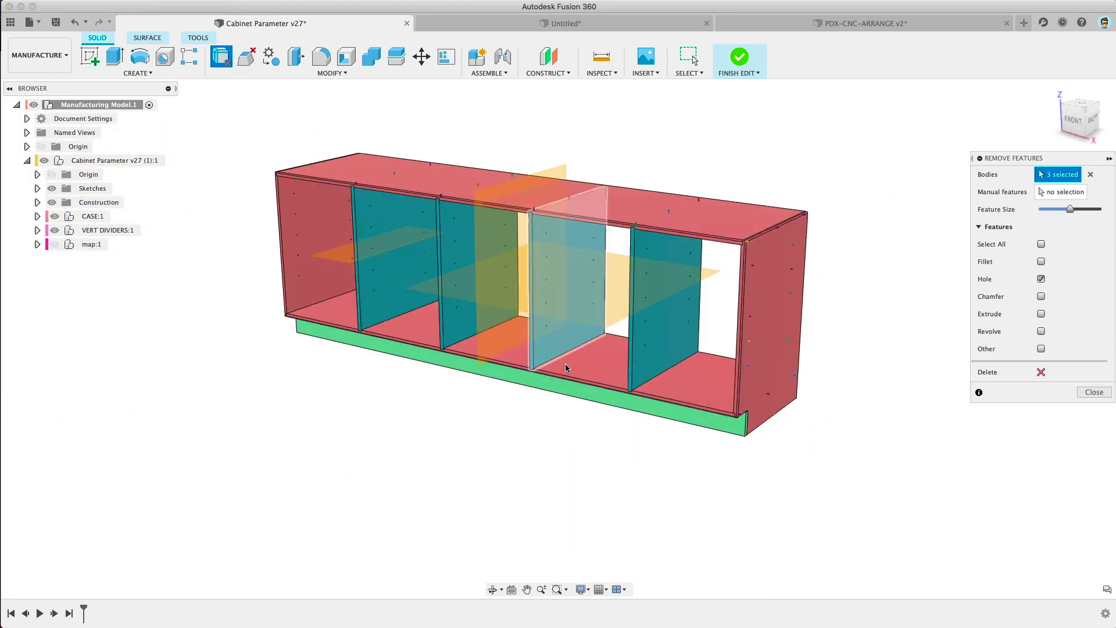
{"action": "left_click", "coordinate": [566, 367]}
{"action": "left_click", "coordinate": [325, 244]}
{"action": "middle_click_drag", "start_coordinate": [552, 198], "coordinate": [568, 237], "text": "shift"}
{"action": "scroll", "coordinate": [806, 321], "scroll_direction": "up", "scroll_amount": 5}
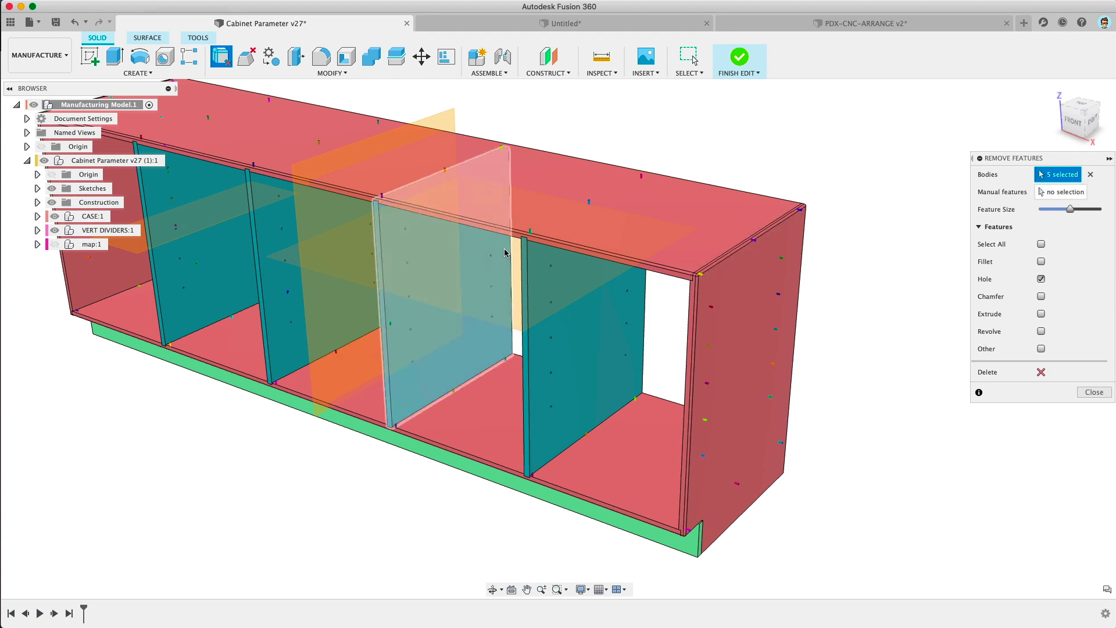
{"action": "scroll", "coordinate": [586, 205], "scroll_direction": "up", "scroll_amount": 8}
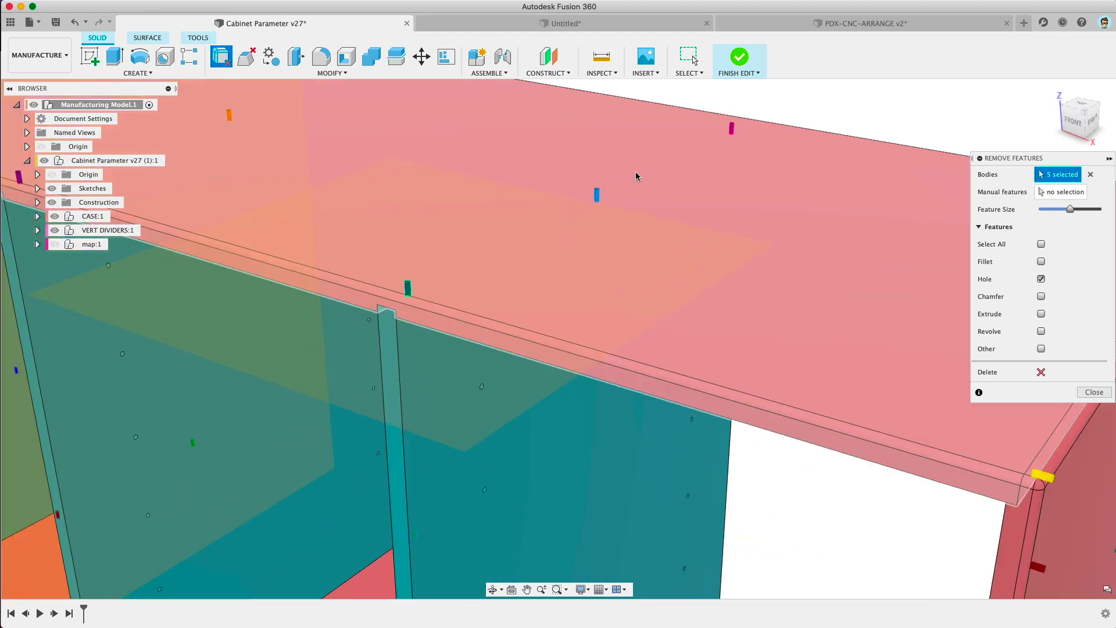
Step: Mark the fillets for removal and inspect the cabinet's ends and corners
{"action": "left_click", "coordinate": [1041, 261]}
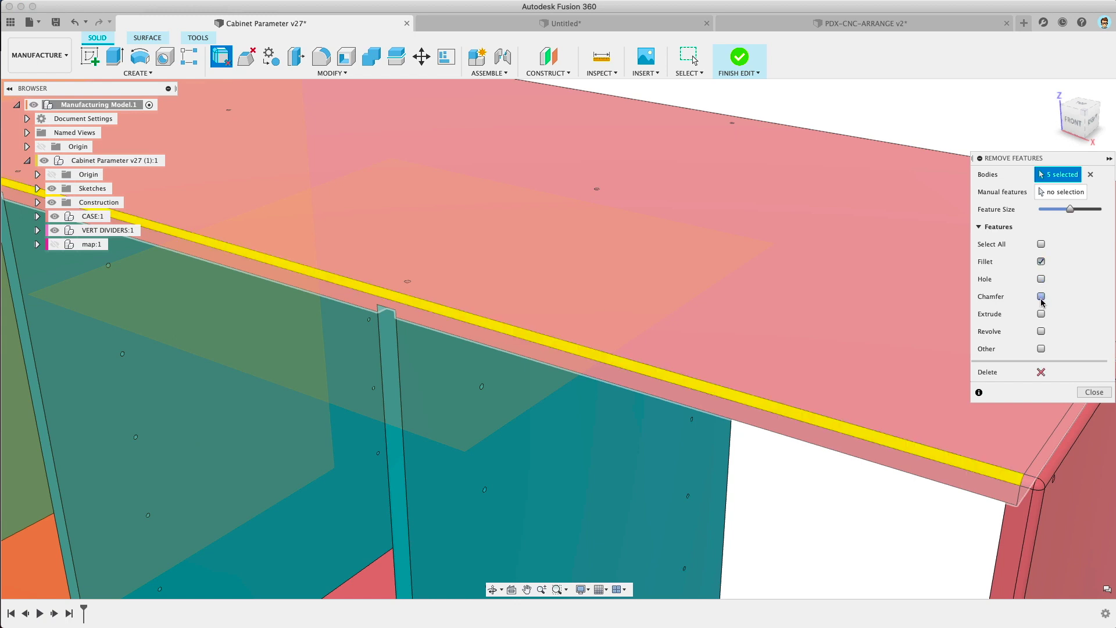
{"action": "scroll", "coordinate": [772, 373], "scroll_direction": "down", "scroll_amount": 5}
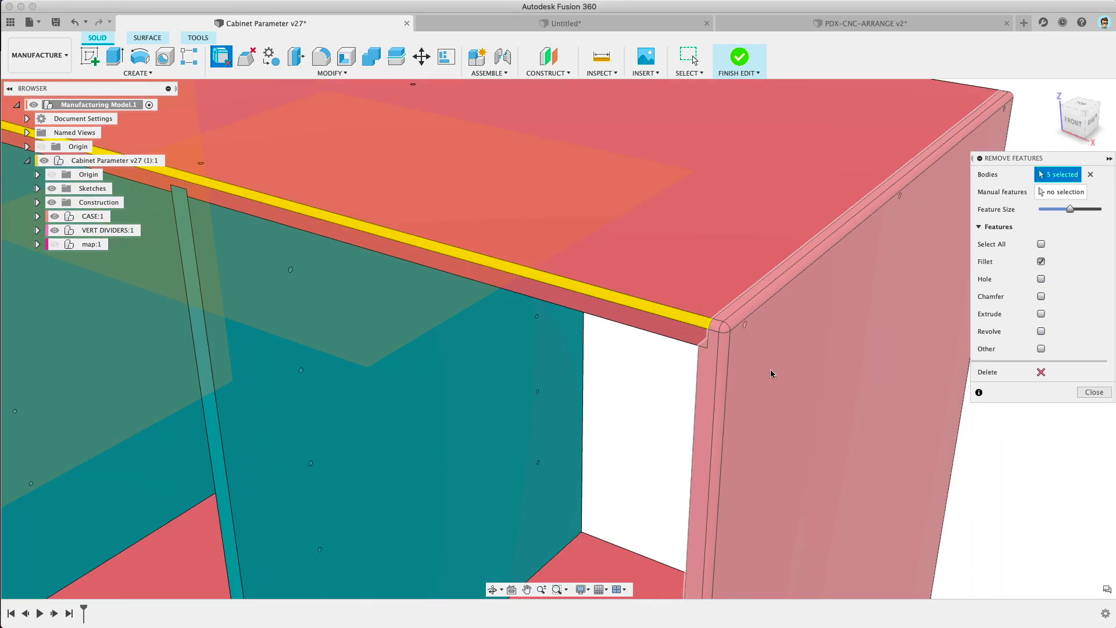
{"action": "scroll", "coordinate": [728, 377], "scroll_direction": "down", "scroll_amount": 10}
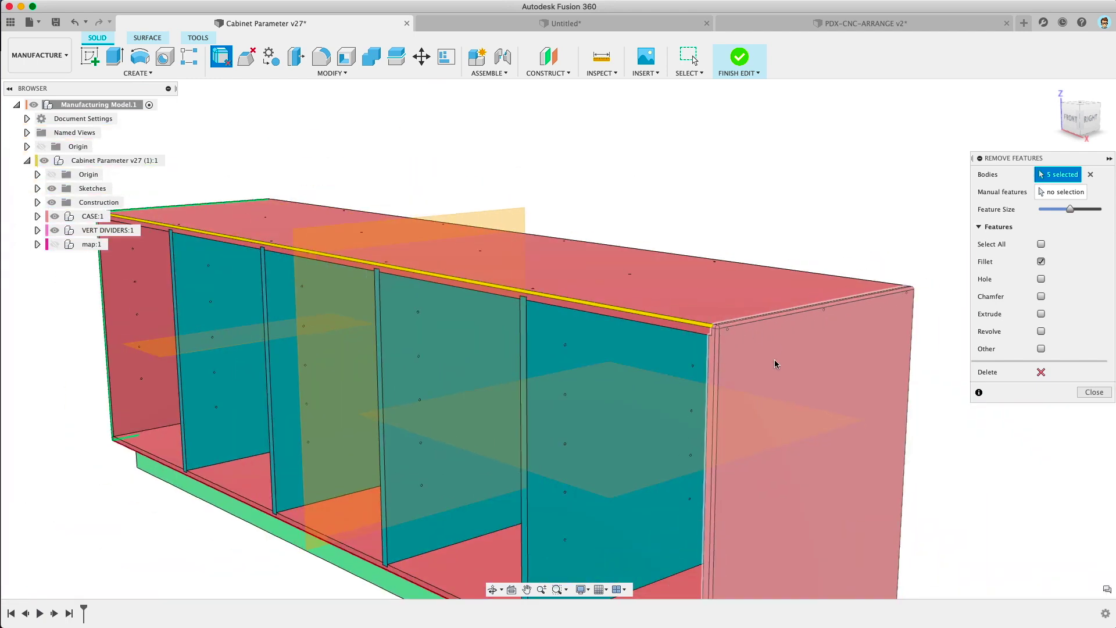
{"action": "middle_click_drag", "start_coordinate": [775, 364], "coordinate": [553, 211], "text": "shift"}
{"action": "scroll", "coordinate": [553, 211], "scroll_direction": "up", "scroll_amount": 5}
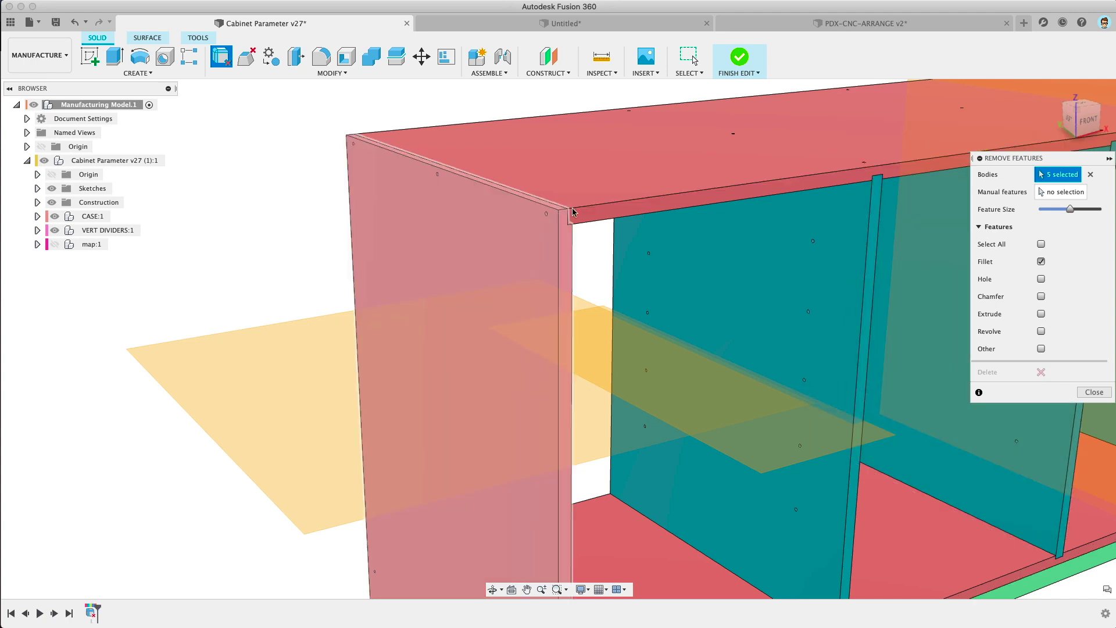
{"action": "scroll", "coordinate": [608, 217], "scroll_direction": "up", "scroll_amount": 3}
{"action": "middle_click_drag", "start_coordinate": [566, 214], "coordinate": [504, 219], "text": "shift"}
{"action": "scroll", "coordinate": [514, 216], "scroll_direction": "down", "scroll_amount": 5}
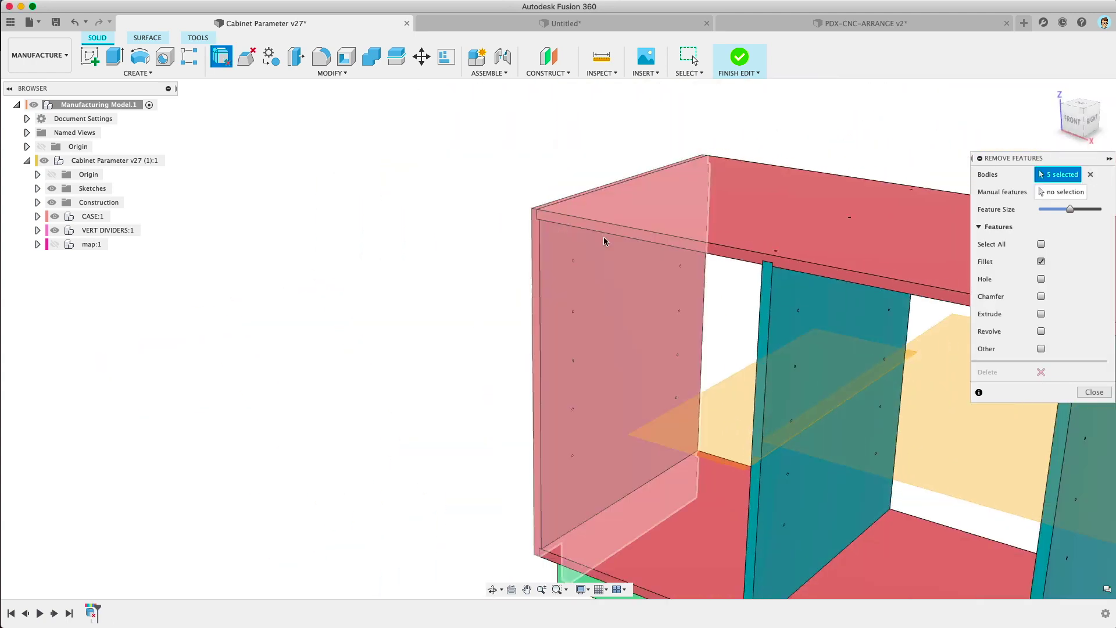
{"action": "middle_click_drag", "start_coordinate": [692, 297], "coordinate": [116, 133]}
{"action": "middle_click_drag", "start_coordinate": [648, 254], "coordinate": [117, 205]}
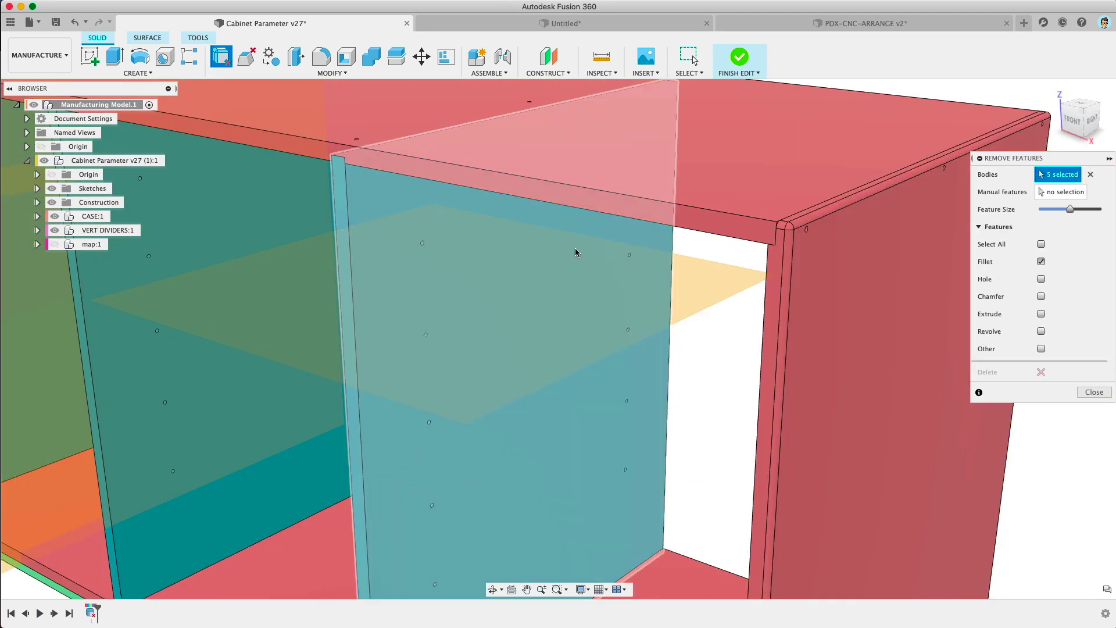
{"action": "middle_click_drag", "start_coordinate": [677, 229], "coordinate": [786, 225], "text": "shift"}
{"action": "scroll", "coordinate": [786, 226], "scroll_direction": "down", "scroll_amount": 5}
{"action": "middle_click_drag", "start_coordinate": [571, 277], "coordinate": [718, 187]}
{"action": "scroll", "coordinate": [457, 263], "scroll_direction": "up", "scroll_amount": 5}
{"action": "middle_click_drag", "start_coordinate": [422, 304], "coordinate": [386, 227]}
{"action": "scroll", "coordinate": [420, 236], "scroll_direction": "up", "scroll_amount": 5}
{"action": "scroll", "coordinate": [332, 189], "scroll_direction": "down", "scroll_amount": 3}
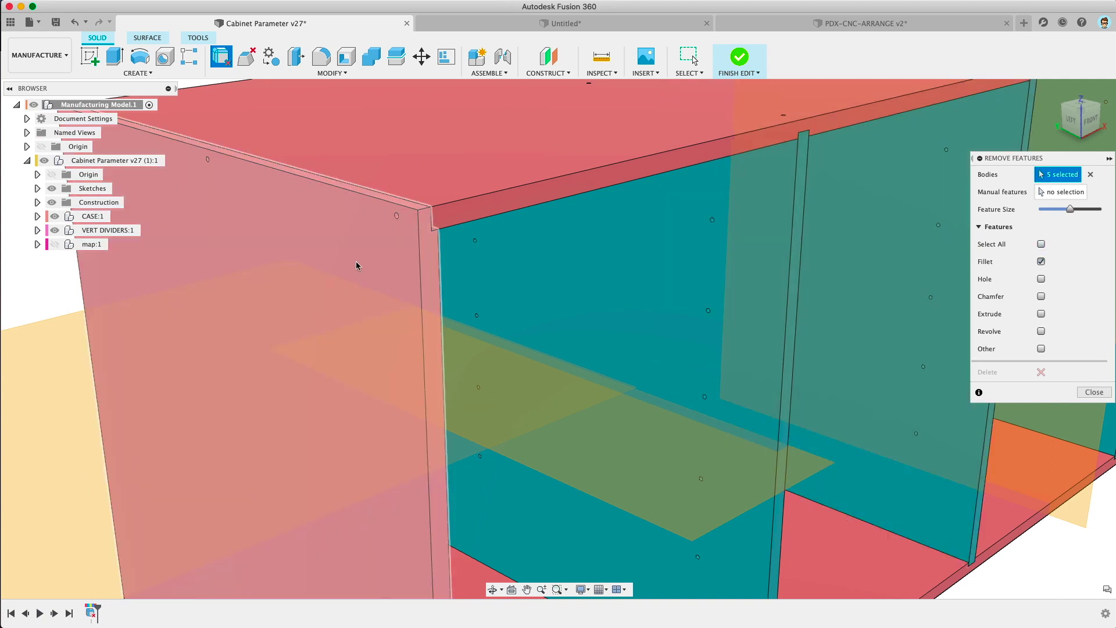
Step: Mark the holes for removal too, close the panel and finish editing
{"action": "left_click", "coordinate": [357, 265]}
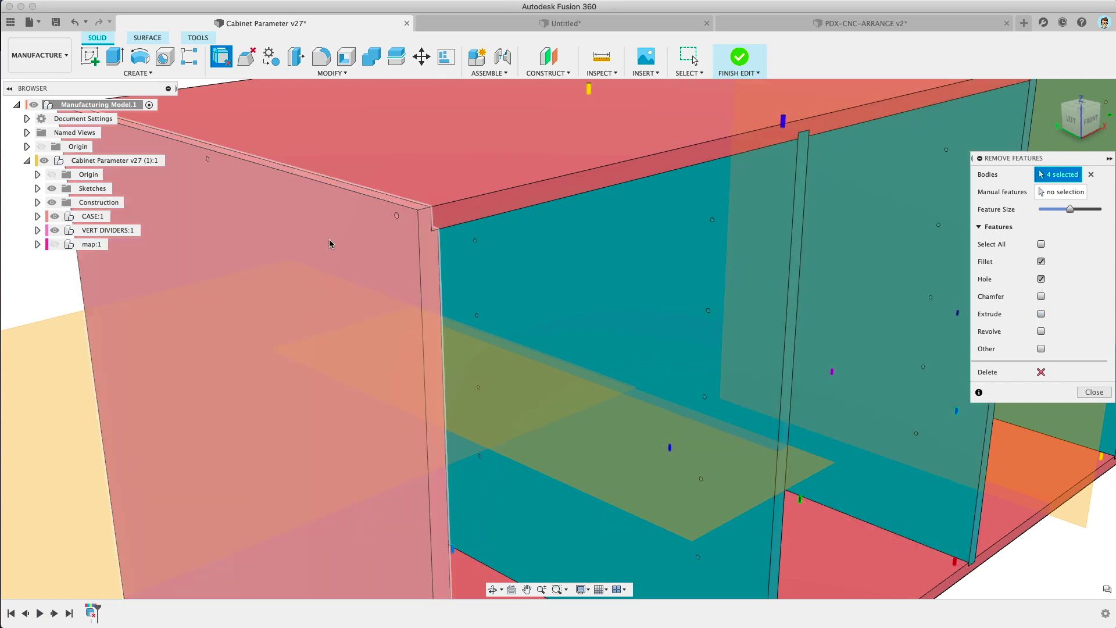
{"action": "scroll", "coordinate": [583, 364], "scroll_direction": "down", "scroll_amount": 6}
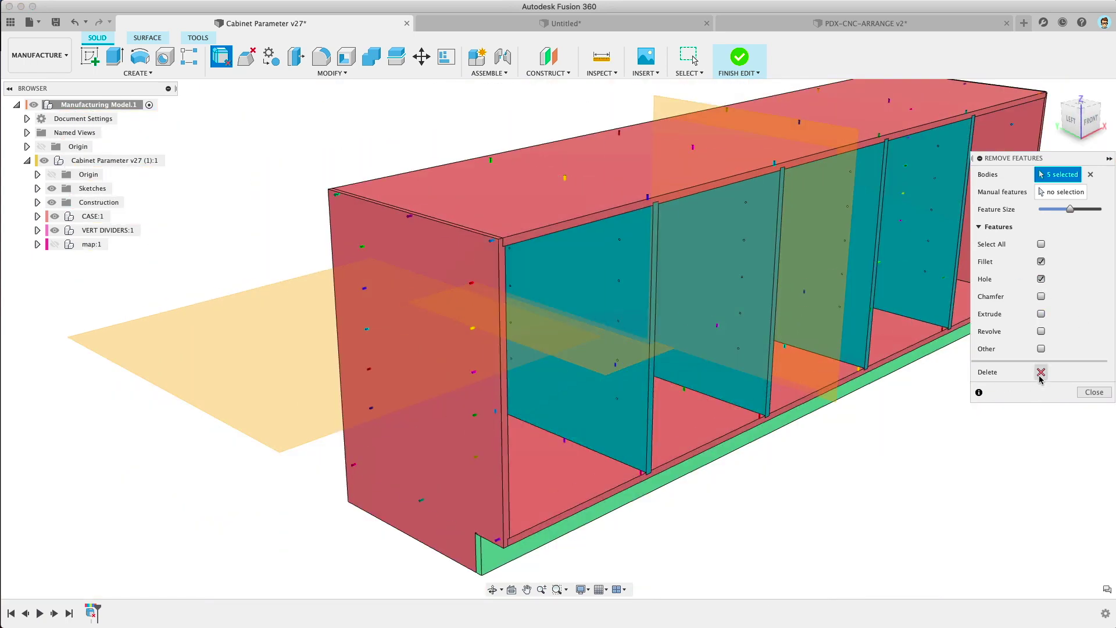
{"action": "left_click", "coordinate": [1092, 392]}
{"action": "scroll", "coordinate": [414, 301], "scroll_direction": "up", "scroll_amount": 5}
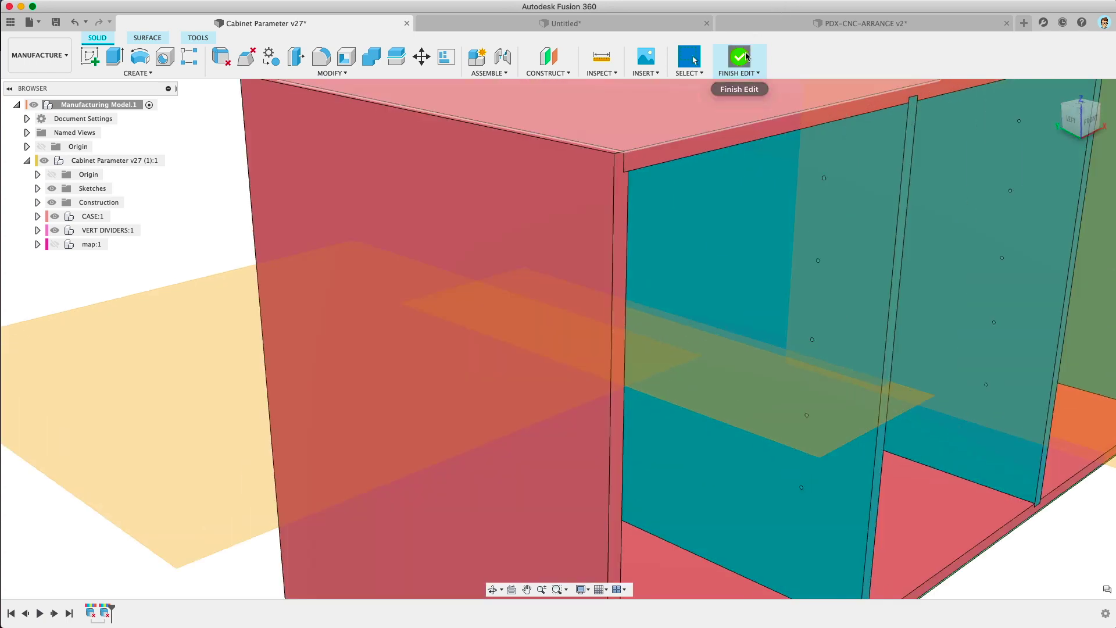
{"action": "left_click", "coordinate": [746, 57]}
Step: Orbit around the edited cabinet, then view the original in the Design workspace
{"action": "middle_click_drag", "start_coordinate": [239, 223], "coordinate": [331, 226], "text": "shift"}
{"action": "scroll", "coordinate": [770, 359], "scroll_direction": "up", "scroll_amount": 5}
{"action": "middle_click_drag", "start_coordinate": [771, 359], "coordinate": [591, 257], "text": "shift"}
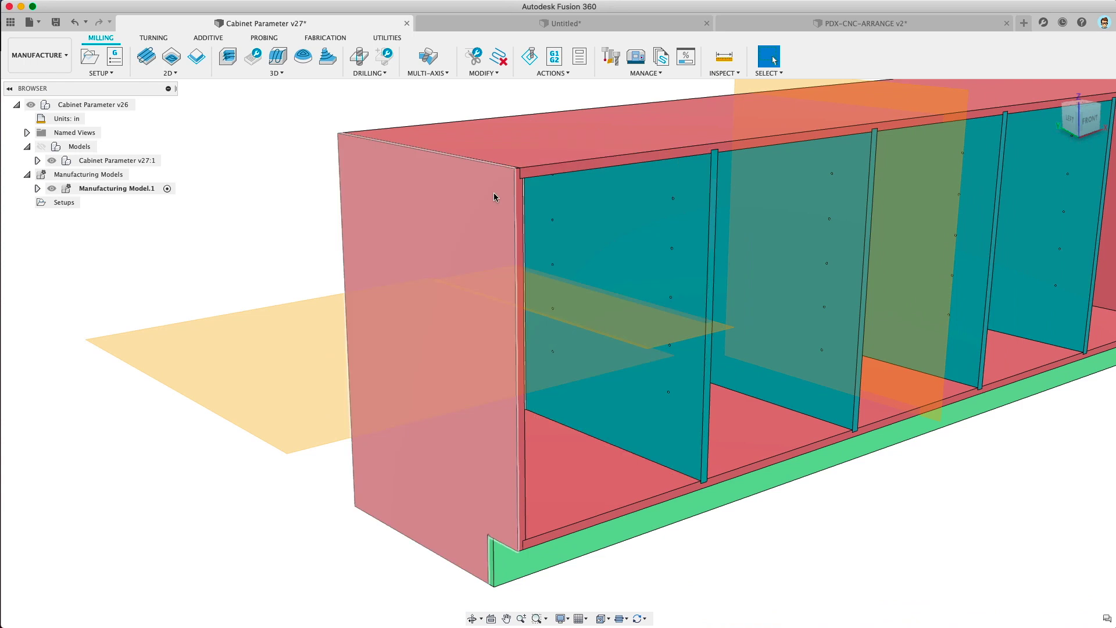
{"action": "middle_click_drag", "start_coordinate": [493, 196], "coordinate": [498, 391], "text": "shift"}
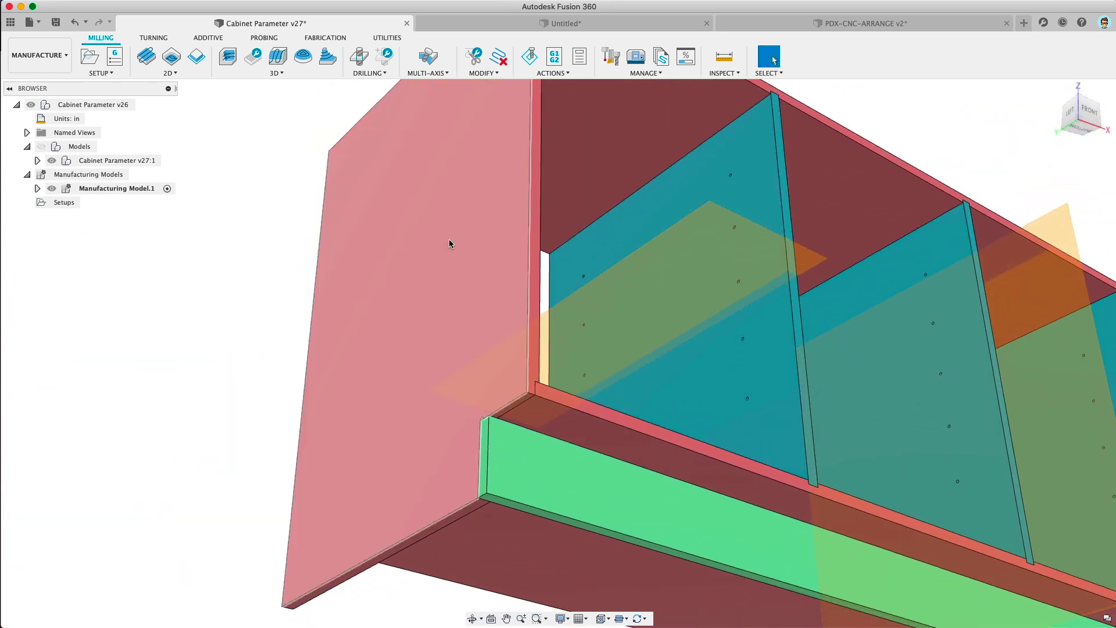
{"action": "middle_click_drag", "start_coordinate": [450, 243], "coordinate": [334, 341], "text": "shift"}
{"action": "left_click", "coordinate": [53, 68]}
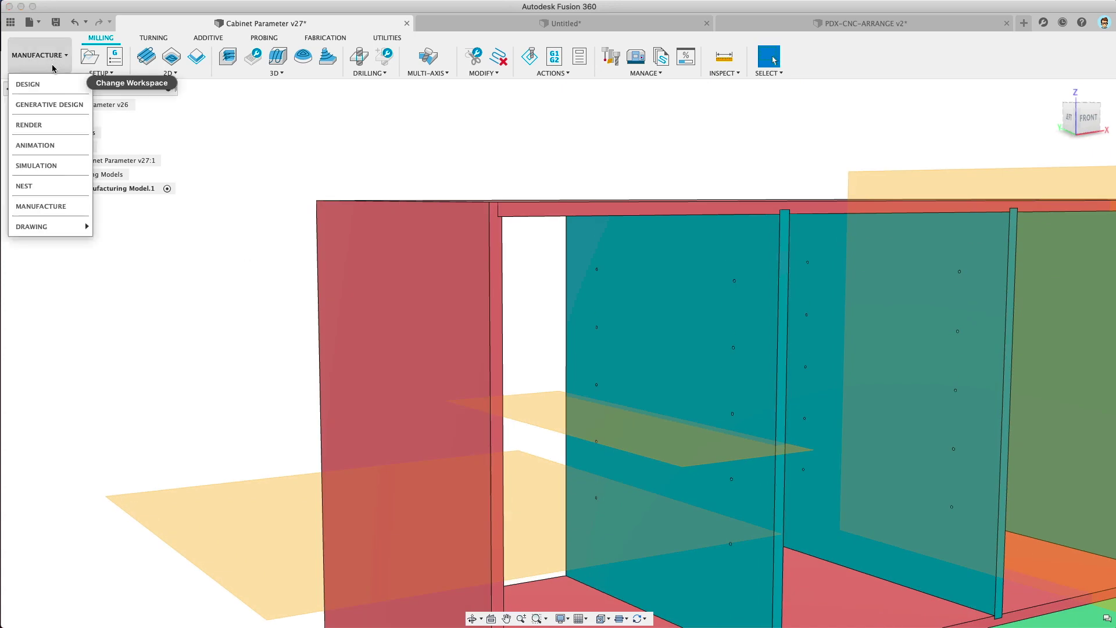
{"action": "left_click", "coordinate": [27, 84]}
{"action": "scroll", "coordinate": [483, 197], "scroll_direction": "up", "scroll_amount": 5}
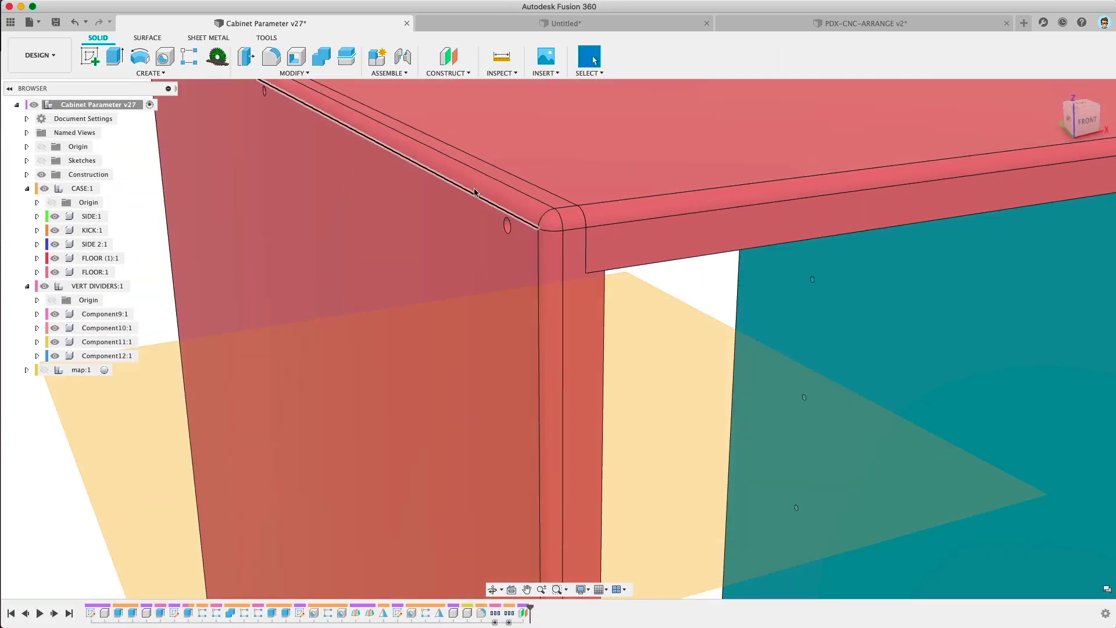
Step: Check the original in the Render workspace, stop rendering, and return to Manufacture
{"action": "left_click", "coordinate": [39, 54]}
{"action": "left_click", "coordinate": [27, 123]}
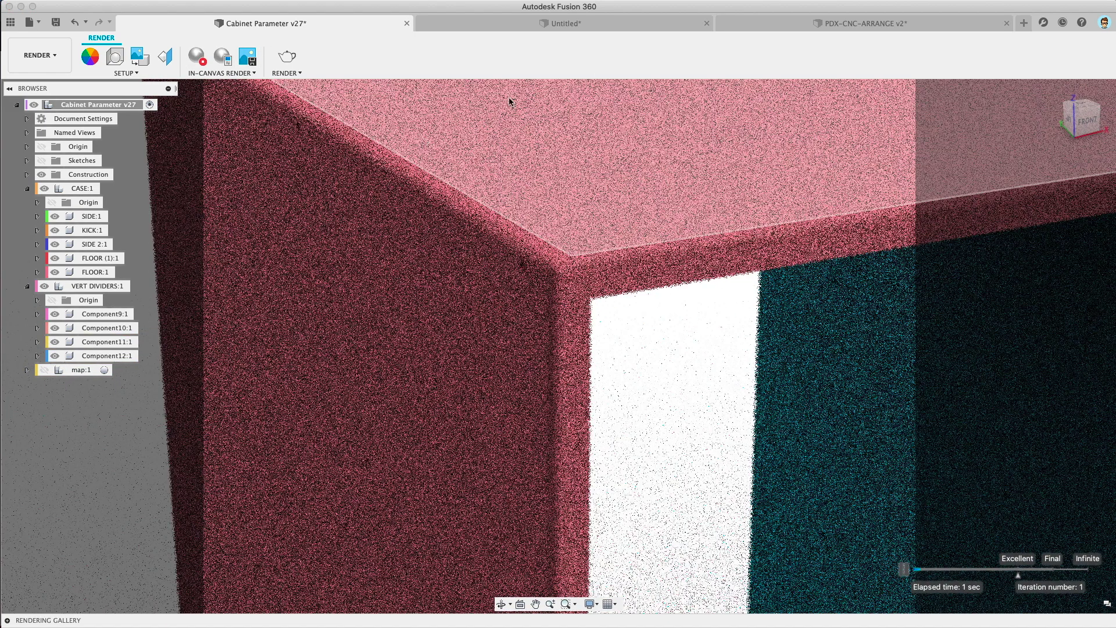
{"action": "left_click", "coordinate": [189, 57]}
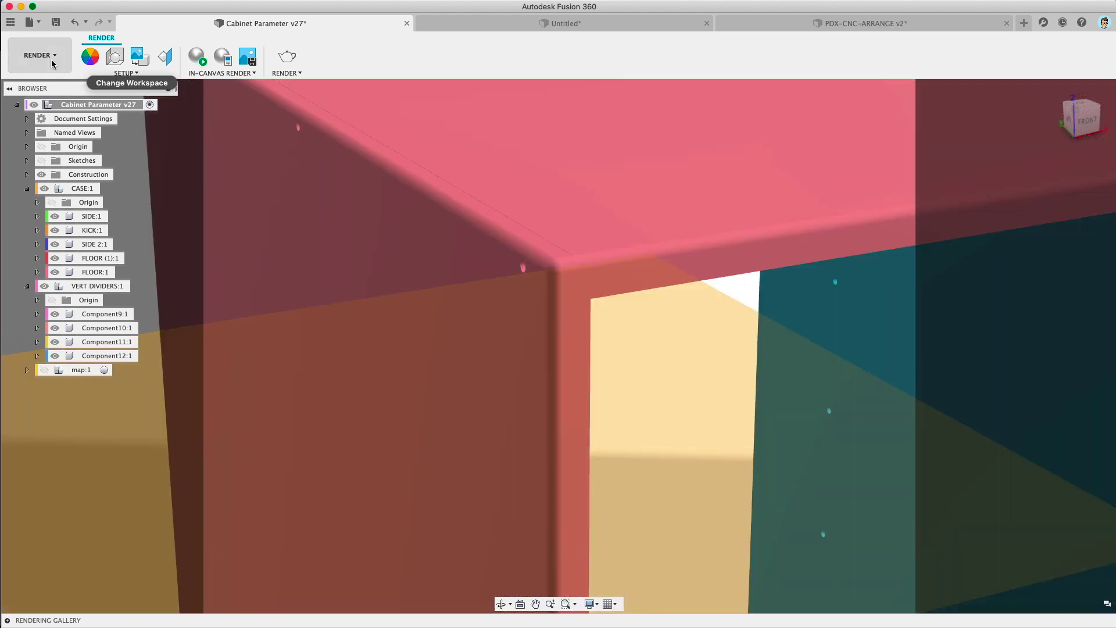
{"action": "left_click", "coordinate": [47, 55]}
{"action": "left_click", "coordinate": [49, 205]}
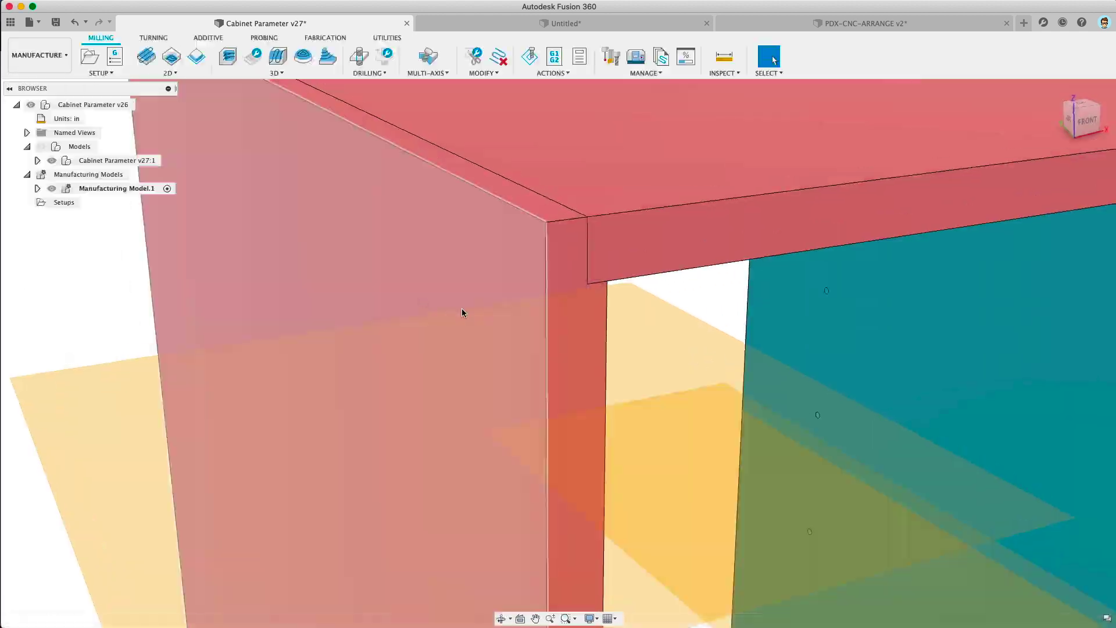
Step: Select the Cabinet Parameter v27:1 model and Manufacturing Model.1, then orbit around the cabinet
{"action": "scroll", "coordinate": [461, 308], "scroll_direction": "down", "scroll_amount": 5}
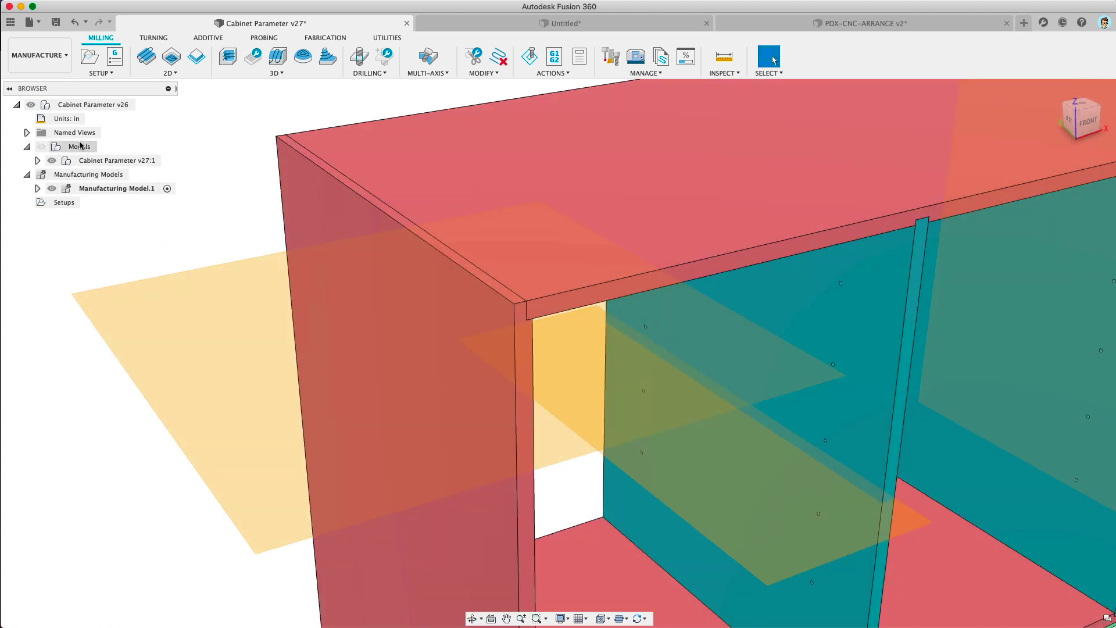
{"action": "left_click", "coordinate": [80, 146]}
{"action": "left_click", "coordinate": [78, 161]}
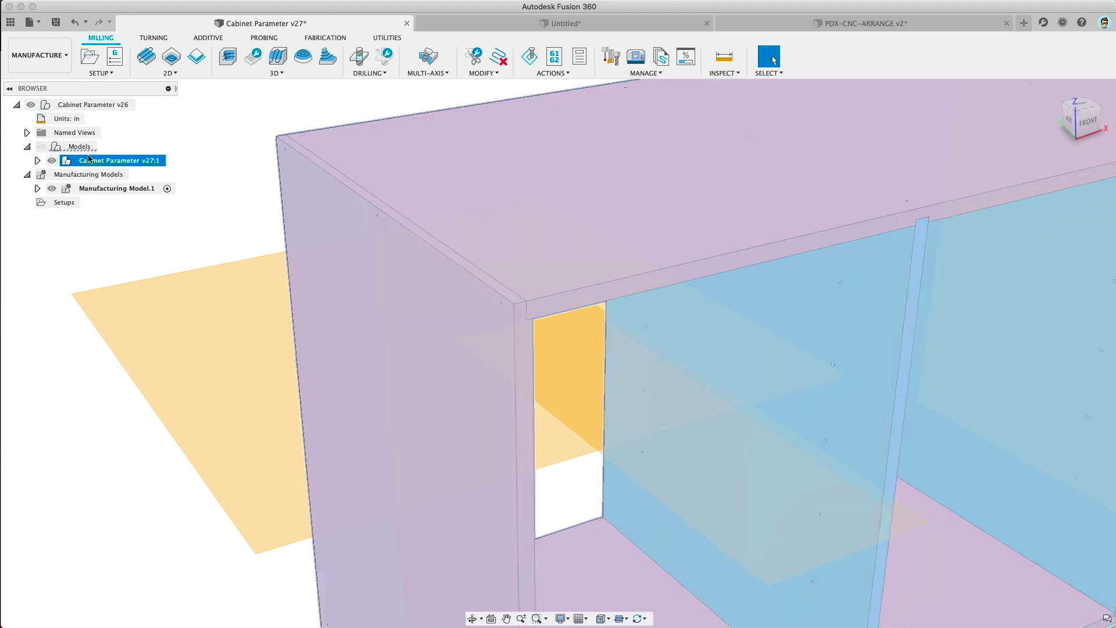
{"action": "left_click", "coordinate": [32, 55]}
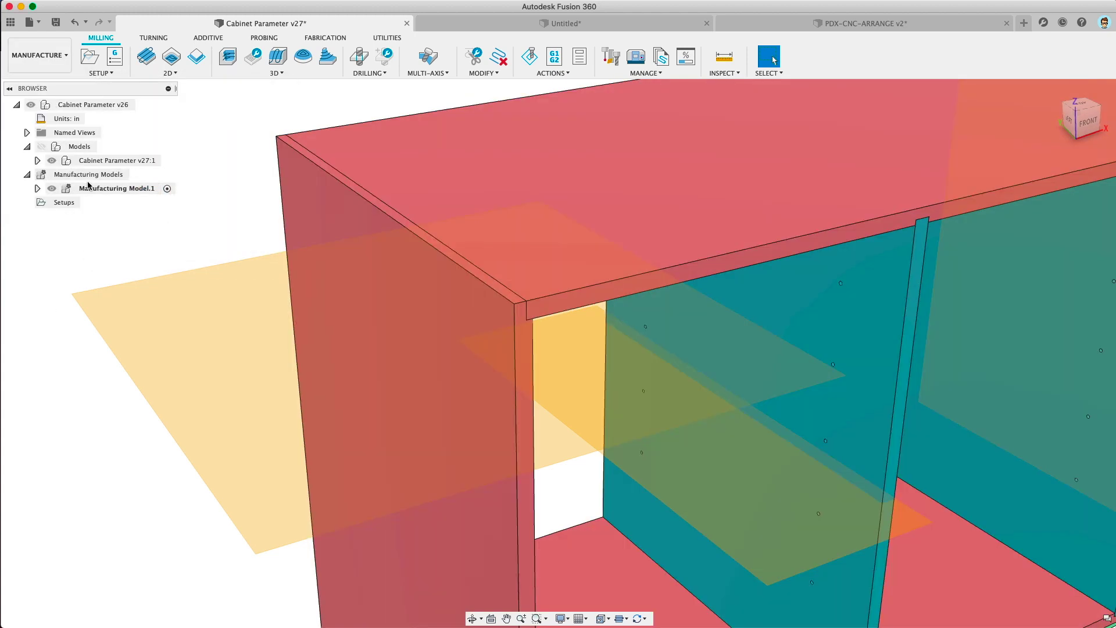
{"action": "left_click", "coordinate": [86, 187]}
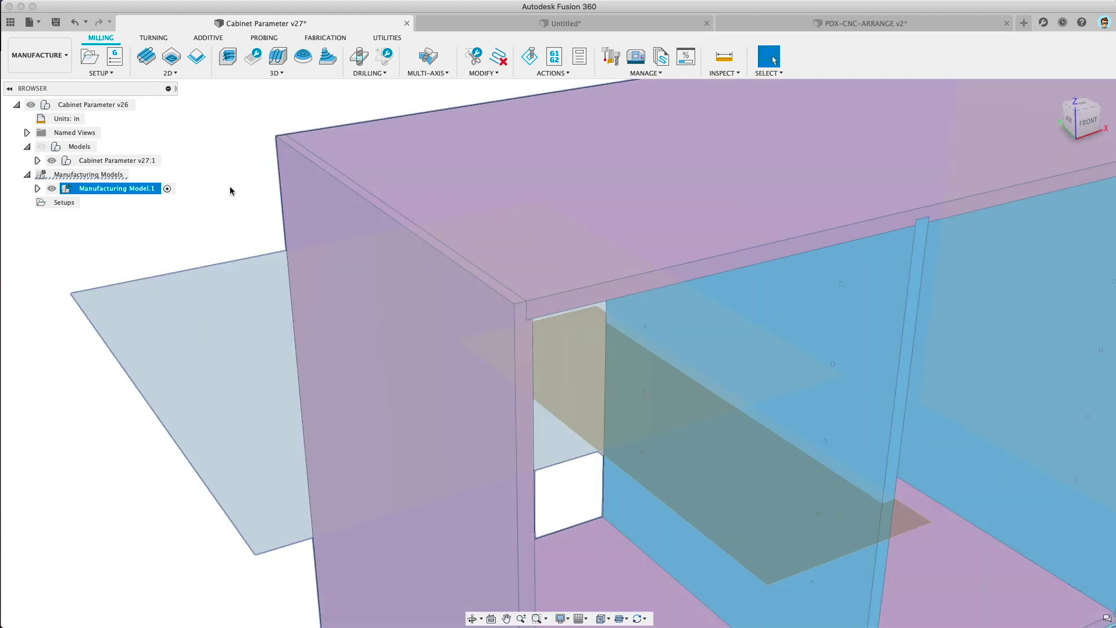
{"action": "left_click", "coordinate": [230, 189]}
{"action": "scroll", "coordinate": [230, 190], "scroll_direction": "down", "scroll_amount": 5}
{"action": "middle_click_drag", "start_coordinate": [251, 202], "coordinate": [523, 265], "text": "shift"}
{"action": "middle_click_drag", "start_coordinate": [523, 264], "coordinate": [244, 201]}
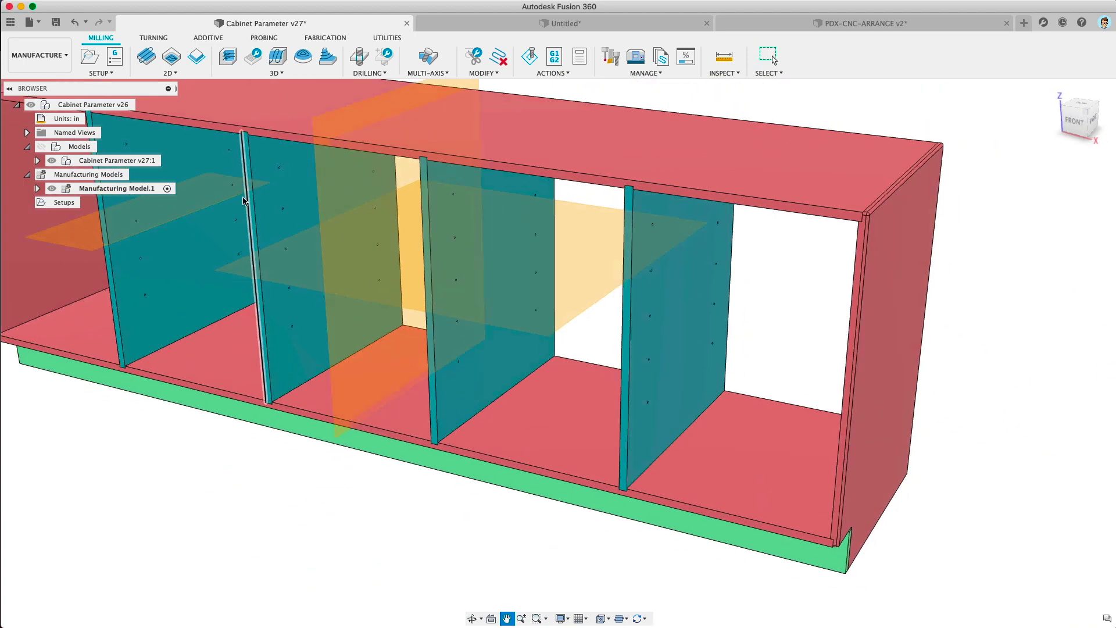
{"action": "middle_click_drag", "start_coordinate": [935, 307], "coordinate": [696, 200], "text": "shift"}
{"action": "scroll", "coordinate": [751, 120], "scroll_direction": "up", "scroll_amount": 5}
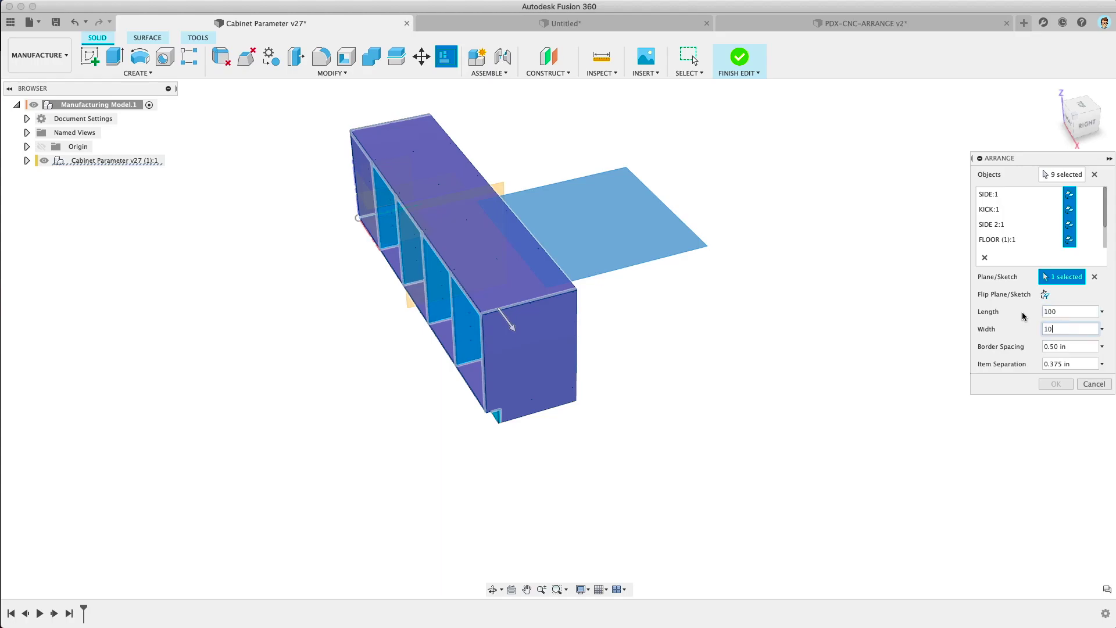
{"action": "key", "text": "Tab"}
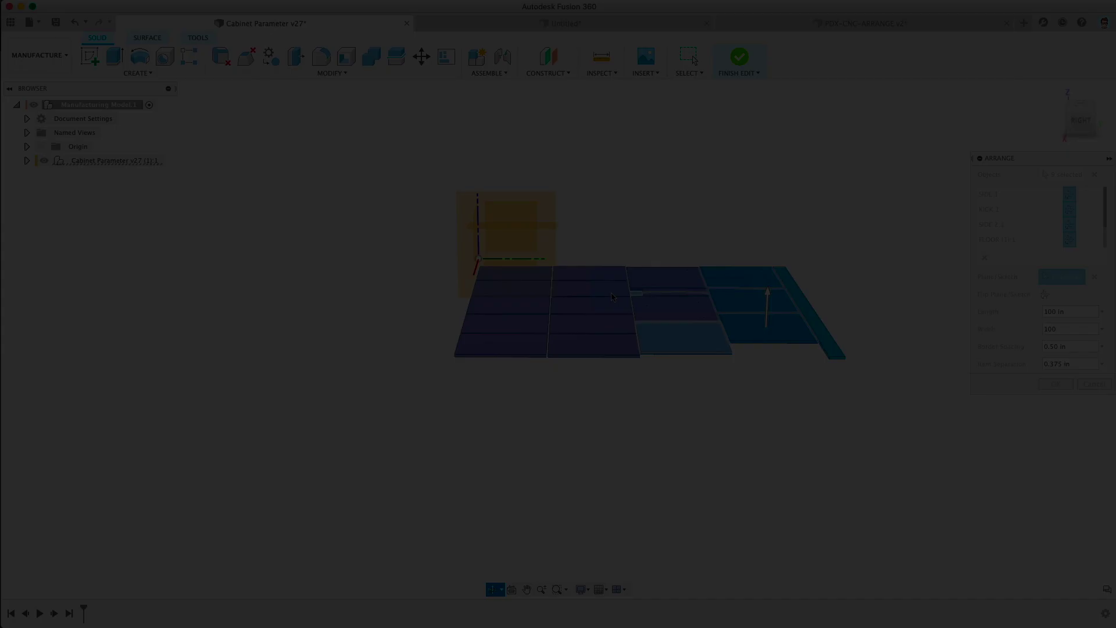
Step: Confirm the 100 in length, set width 100, and view the nested parts from below
{"action": "scroll", "coordinate": [606, 300], "scroll_direction": "up", "scroll_amount": 4}
{"action": "middle_click_drag", "start_coordinate": [605, 301], "coordinate": [682, 265], "text": "shift"}
{"action": "scroll", "coordinate": [683, 265], "scroll_direction": "up", "scroll_amount": 5}
Step: Apply the Arrange and orbit to inspect the nine panels on the 100 by 100 sheet
{"action": "left_click", "coordinate": [1056, 384]}
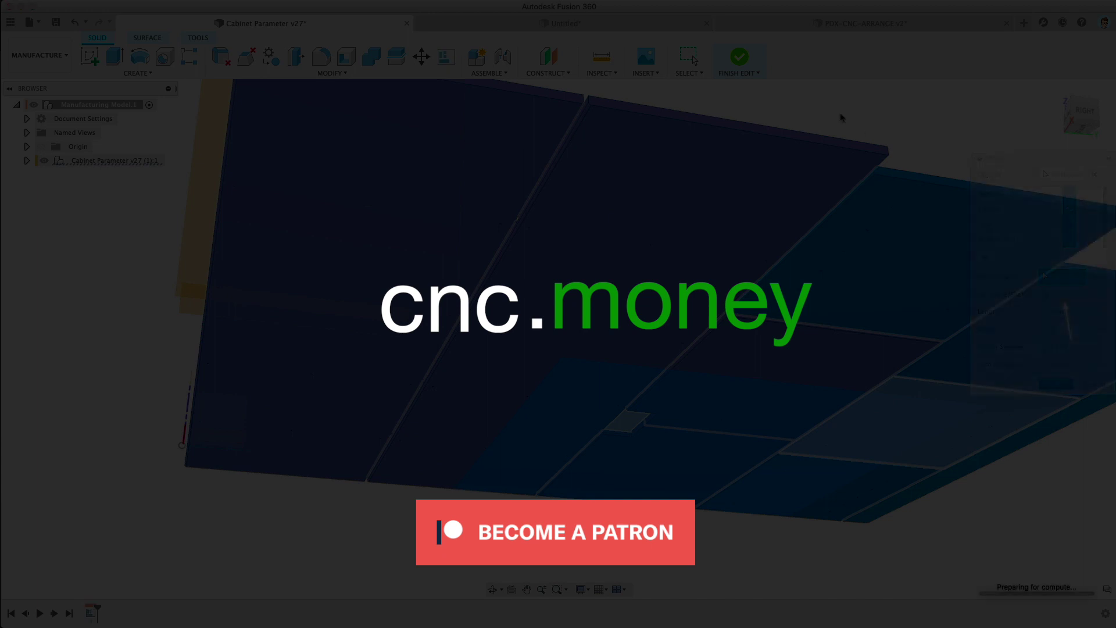
{"action": "middle_click_drag", "start_coordinate": [857, 92], "coordinate": [598, 407], "text": "shift"}
{"action": "scroll", "coordinate": [833, 316], "scroll_direction": "down", "scroll_amount": 5}
{"action": "scroll", "coordinate": [669, 360], "scroll_direction": "up", "scroll_amount": 5}
{"action": "scroll", "coordinate": [627, 346], "scroll_direction": "down", "scroll_amount": 5}
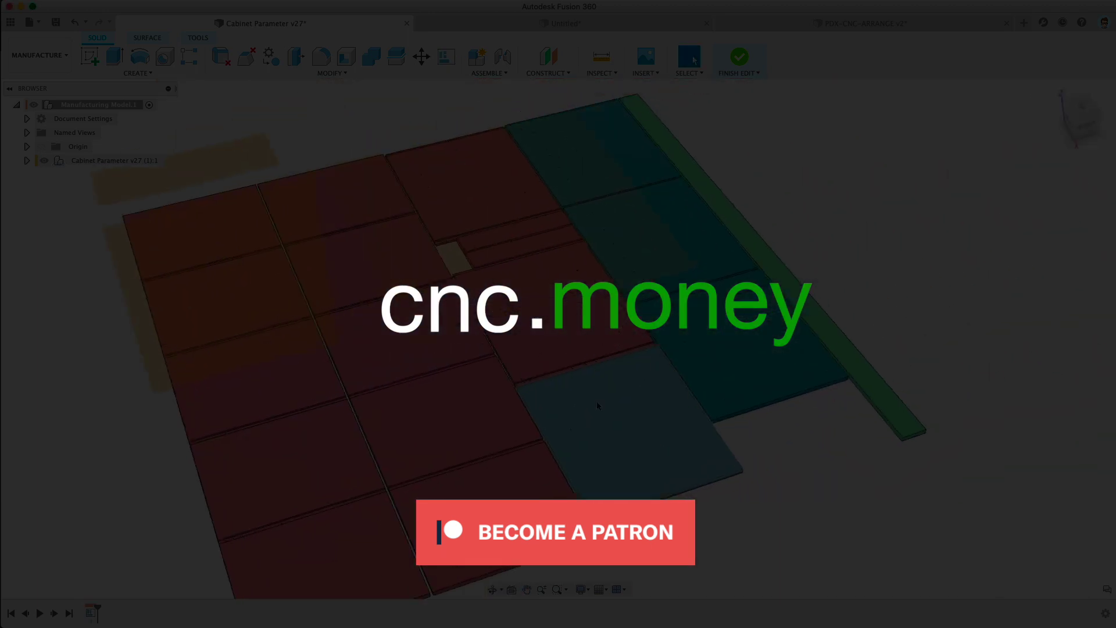
{"action": "middle_click_drag", "start_coordinate": [750, 349], "coordinate": [657, 308], "text": "shift"}
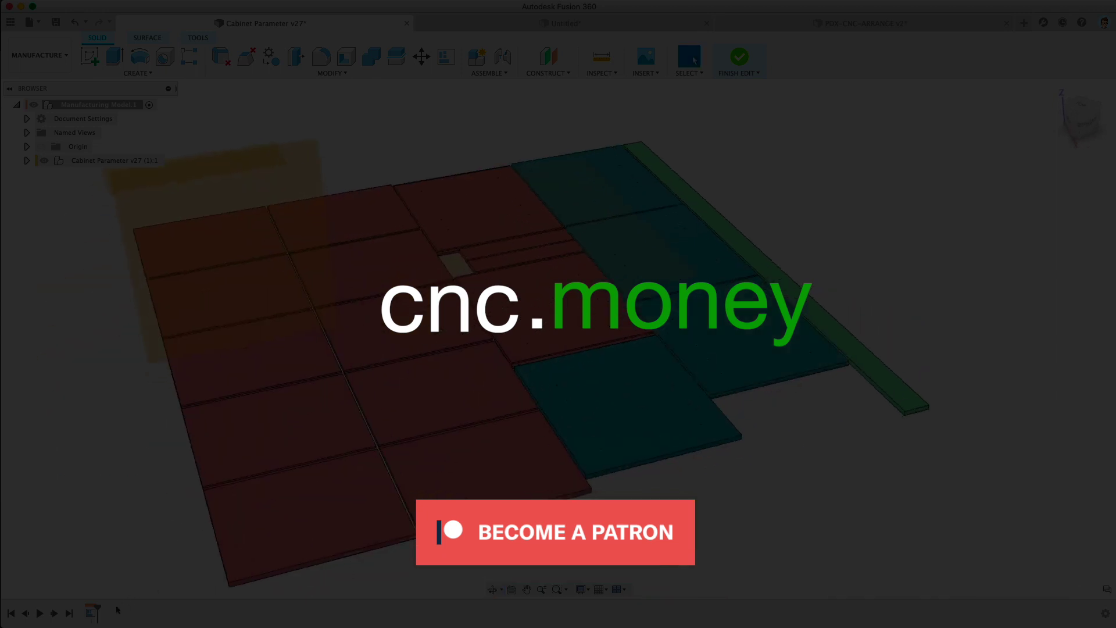